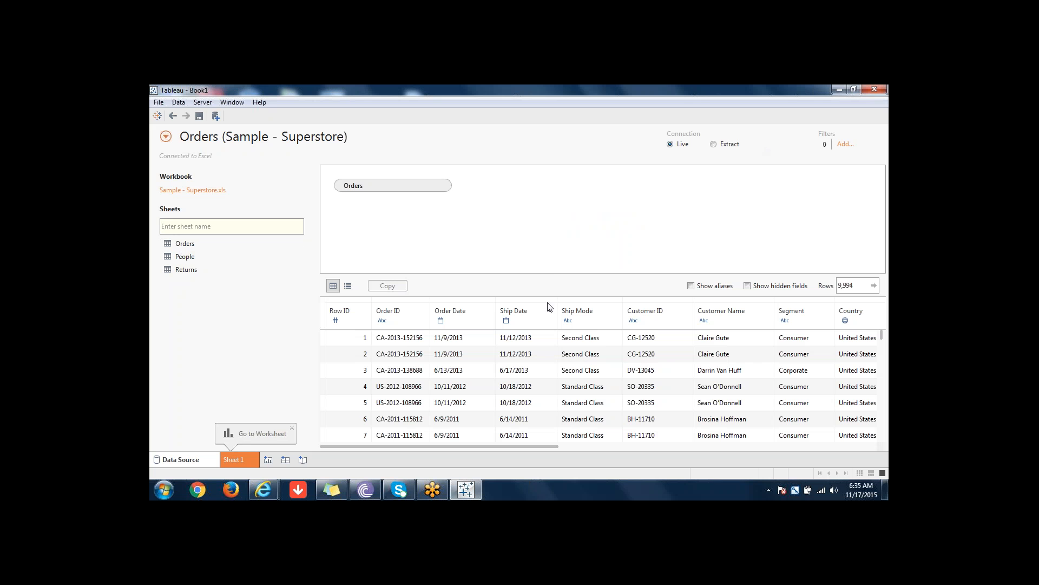
# Step: Examine the field options available for the Ship Date and Customer ID columns
pyautogui.click(550, 310)
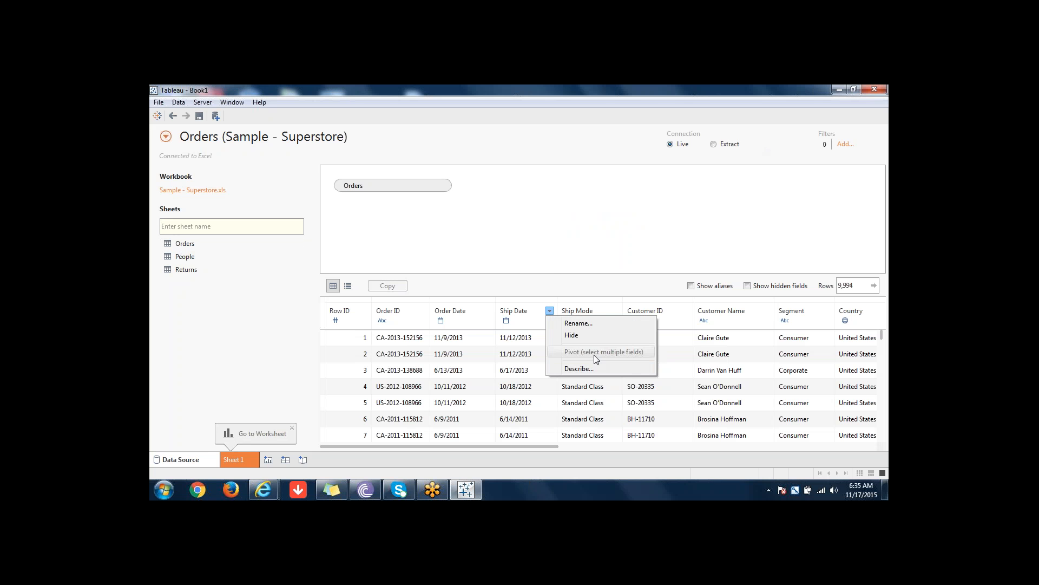
pyautogui.click(577, 224)
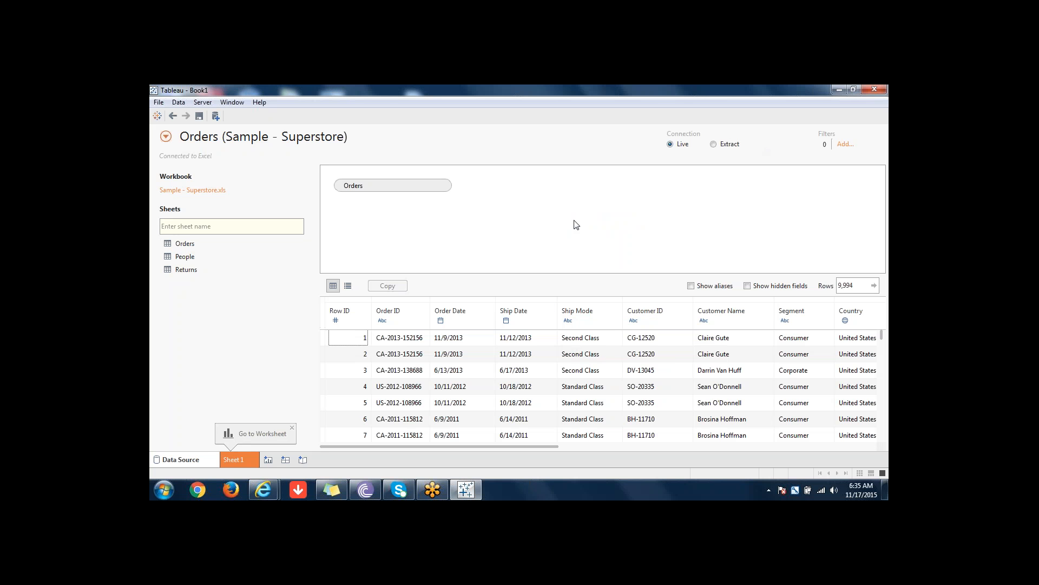
pyautogui.click(686, 311)
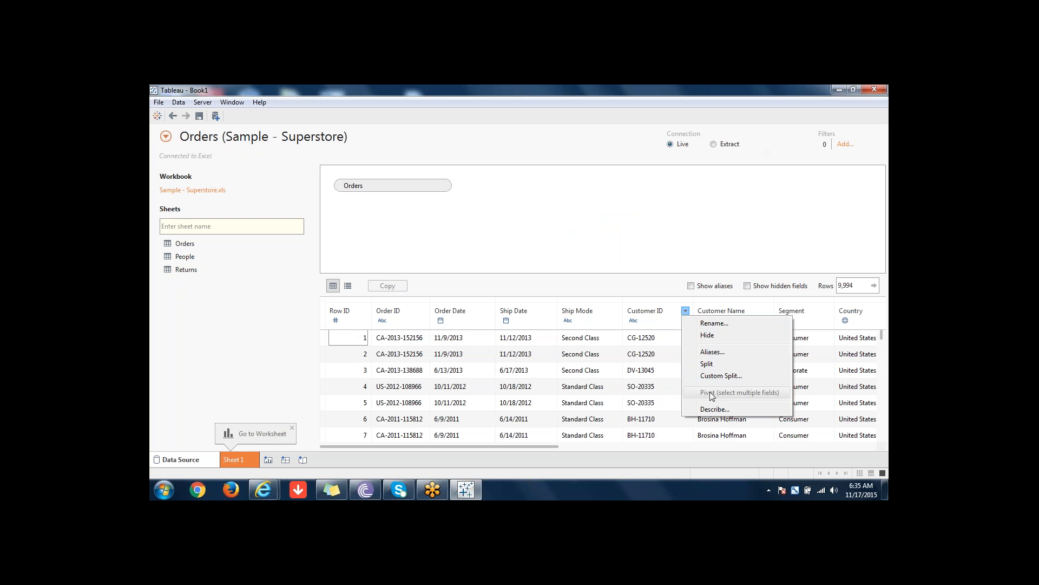
pyautogui.click(683, 243)
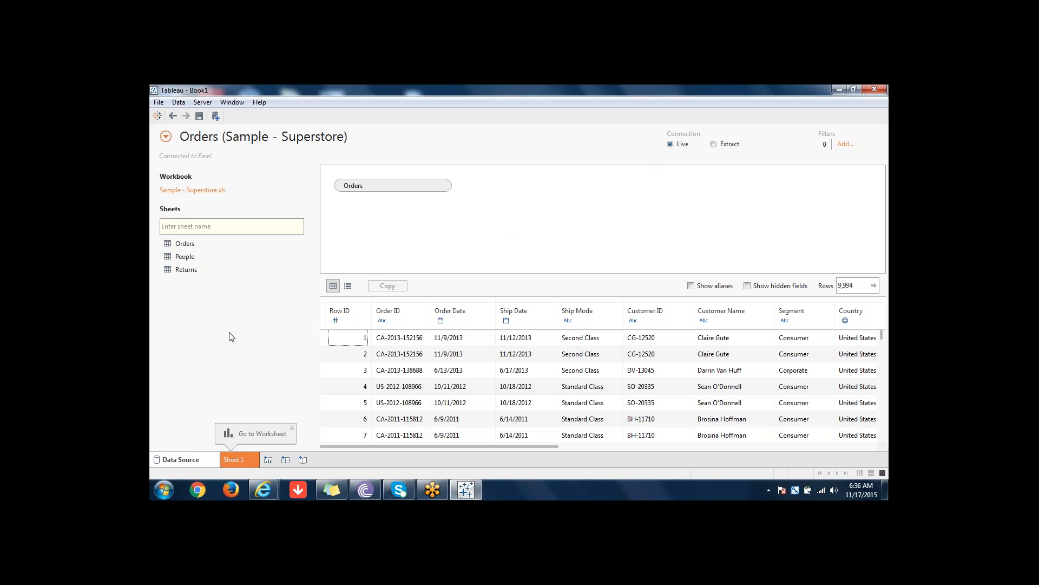
# Step: Switch the Orders connection to Extract, examine the extract settings without changing them, and return the connection to Live
pyautogui.click(714, 145)
pyautogui.click(760, 144)
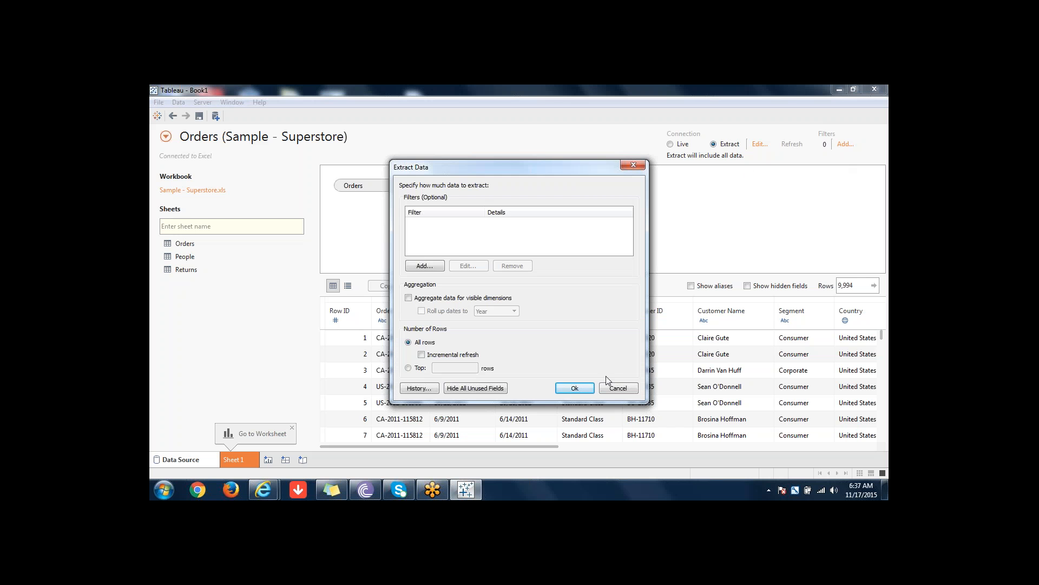
pyautogui.click(617, 388)
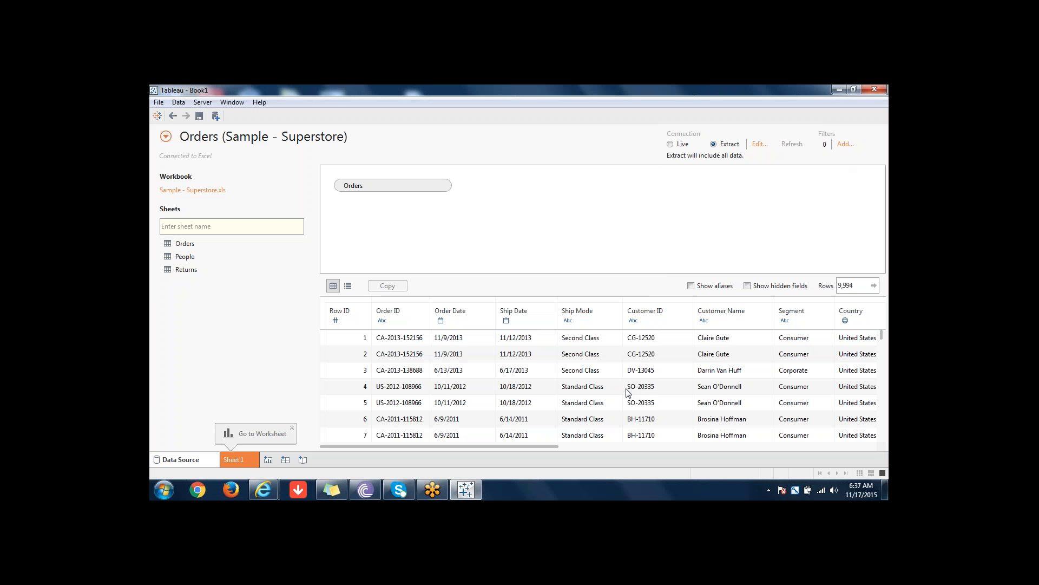
pyautogui.click(760, 144)
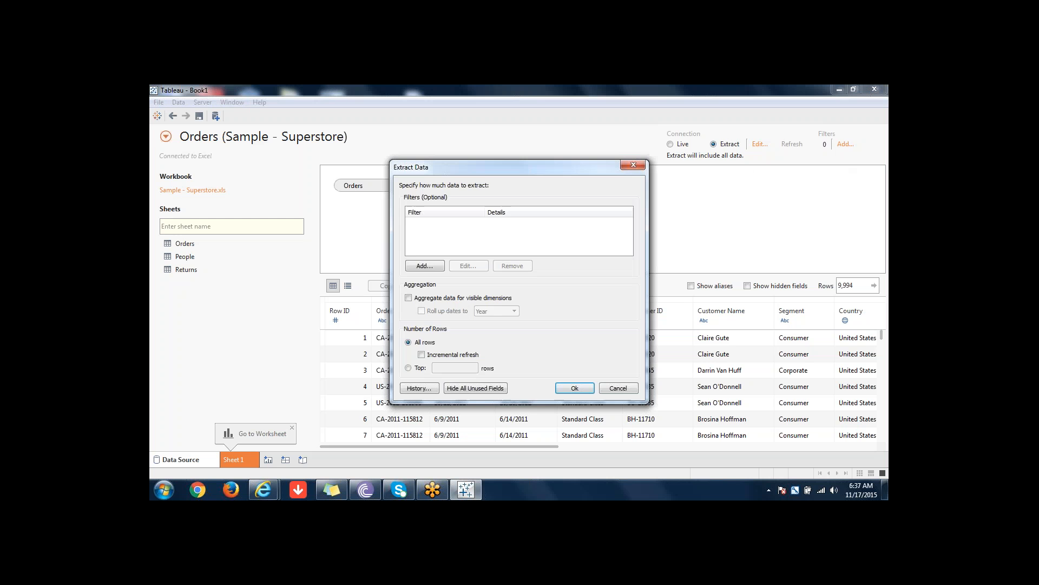
pyautogui.click(617, 388)
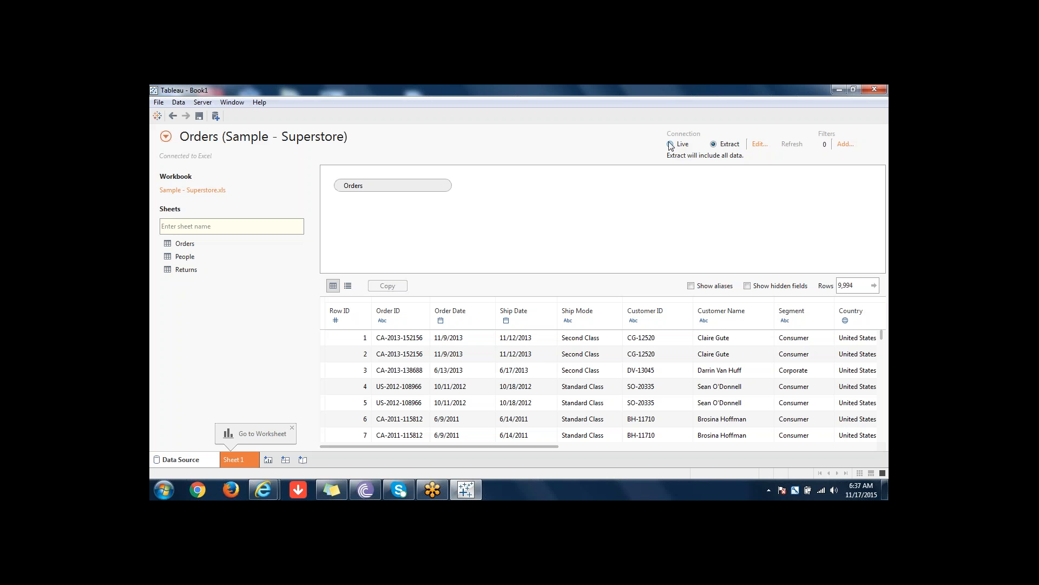
pyautogui.click(671, 144)
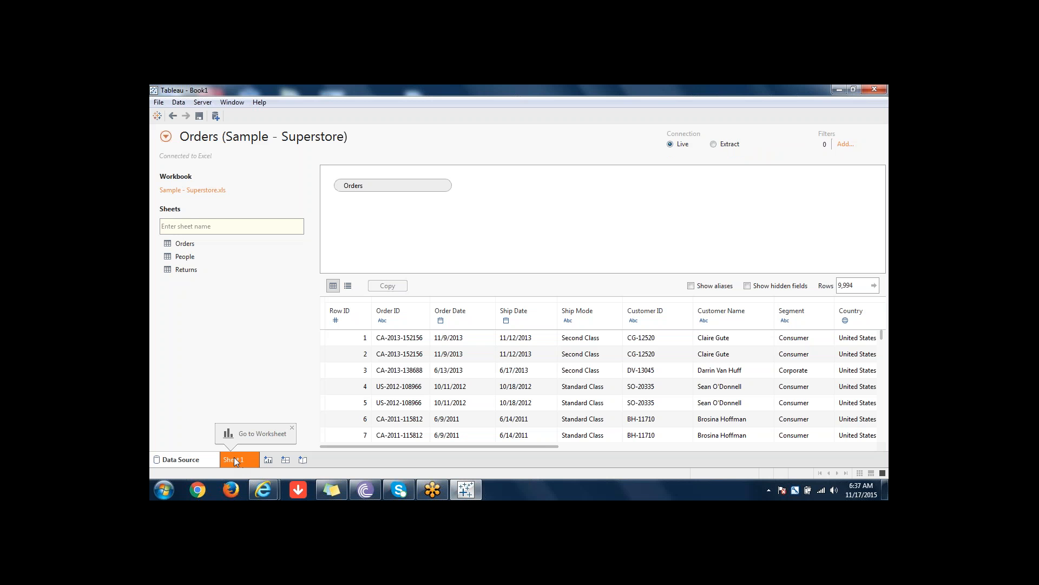
# Step: Go back to the start page and launch another instance of Tableau 9.0
pyautogui.click(189, 190)
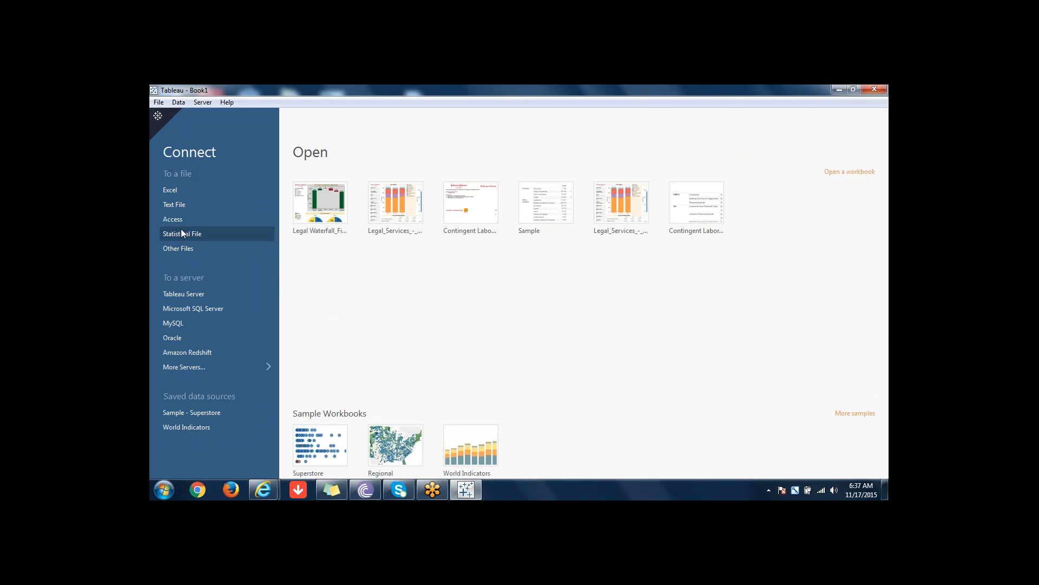
pyautogui.click(164, 490)
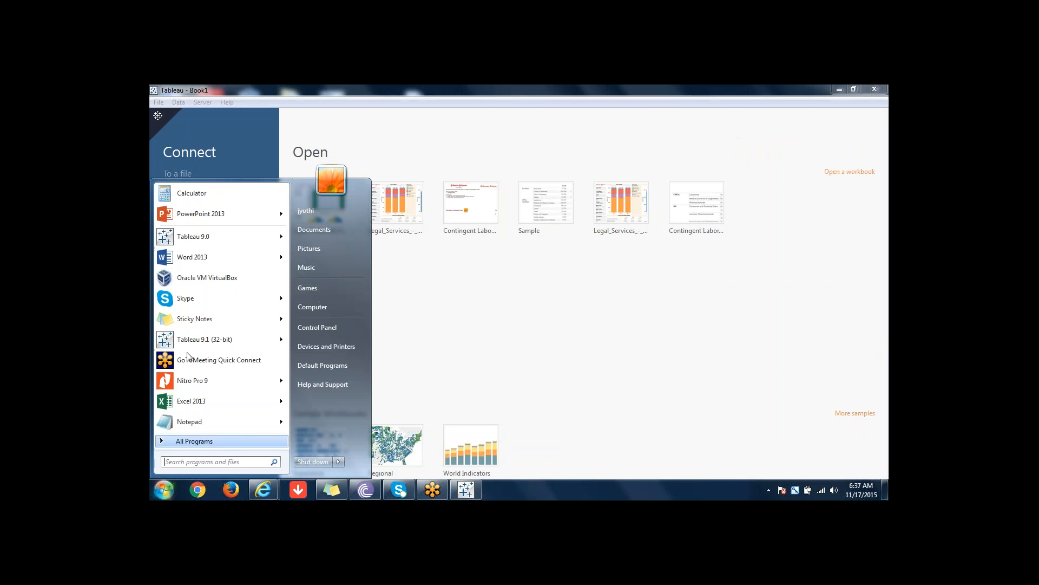
pyautogui.click(205, 233)
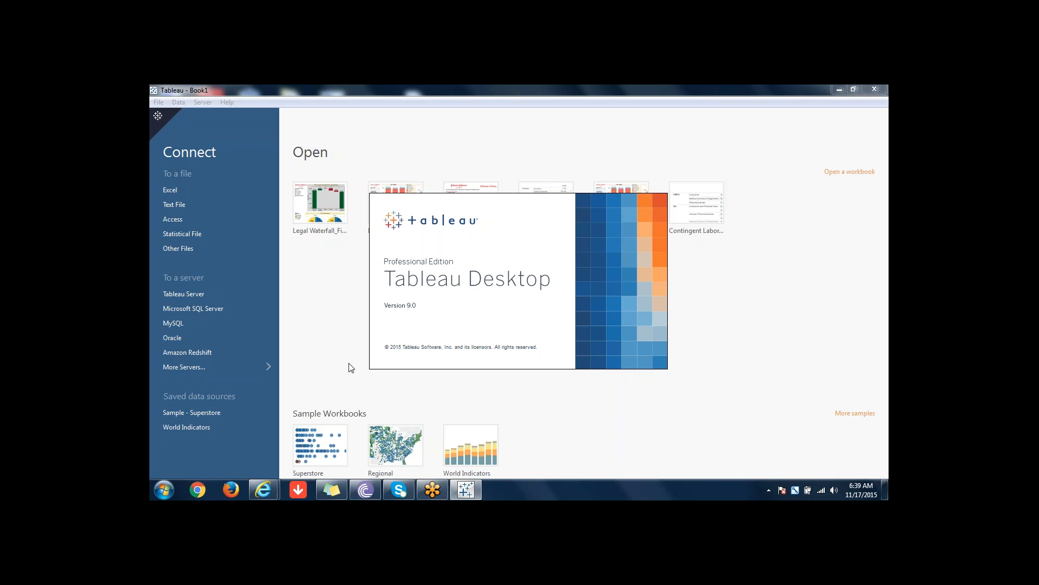
# Step: Open the Datasources folder of My Tableau Repository in a maximized Windows Explorer window
pyautogui.press('super+e')
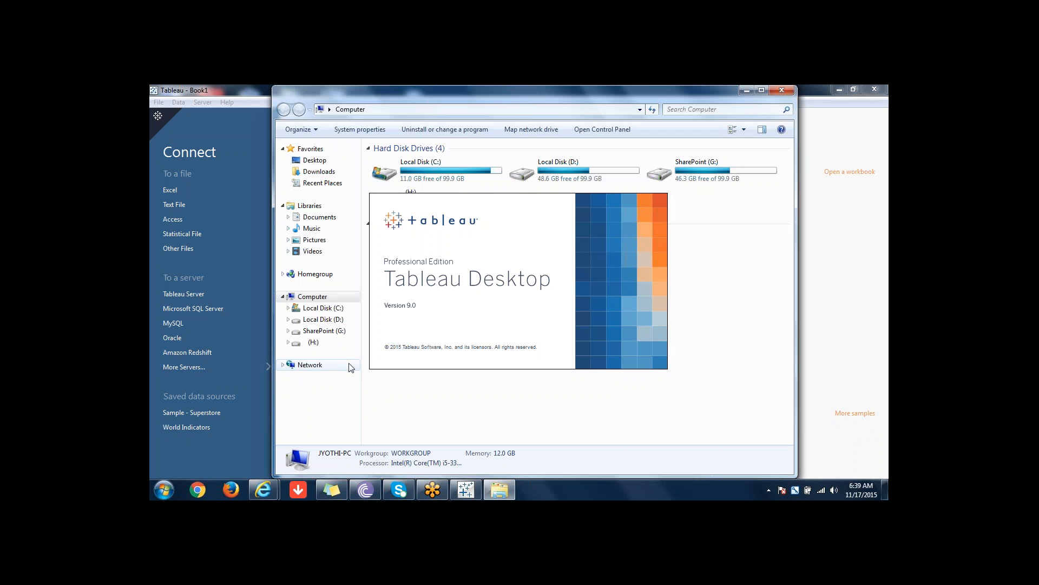
pyautogui.click(321, 219)
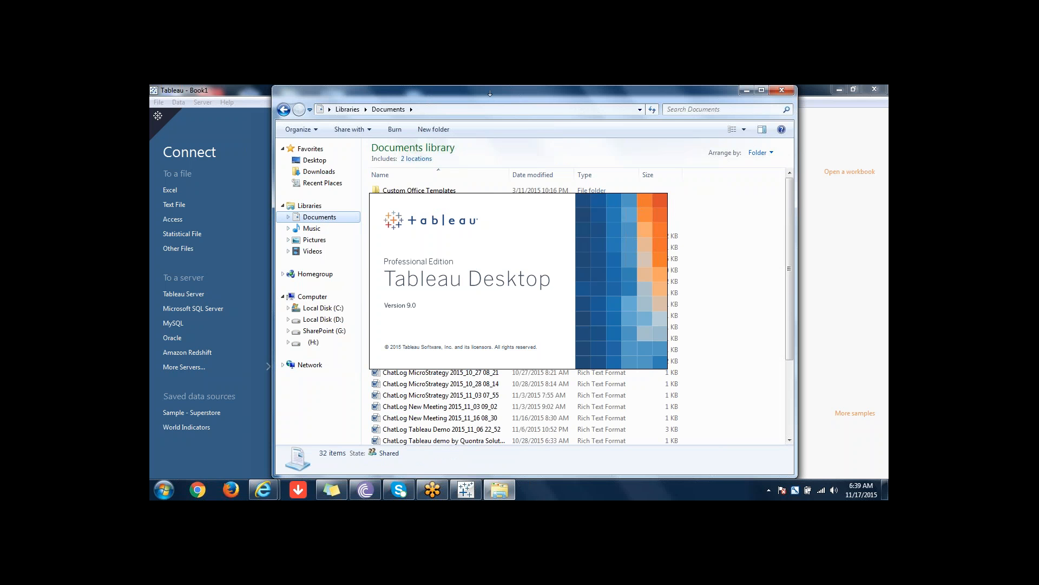
pyautogui.moveTo(489, 93); pyautogui.dragTo(294, 84)
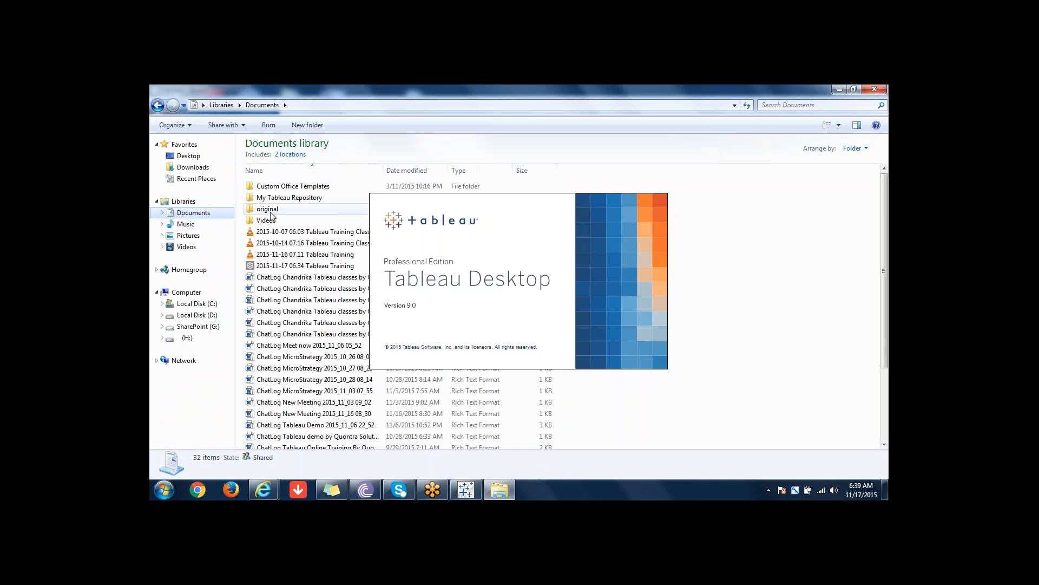
pyautogui.doubleClick(288, 198)
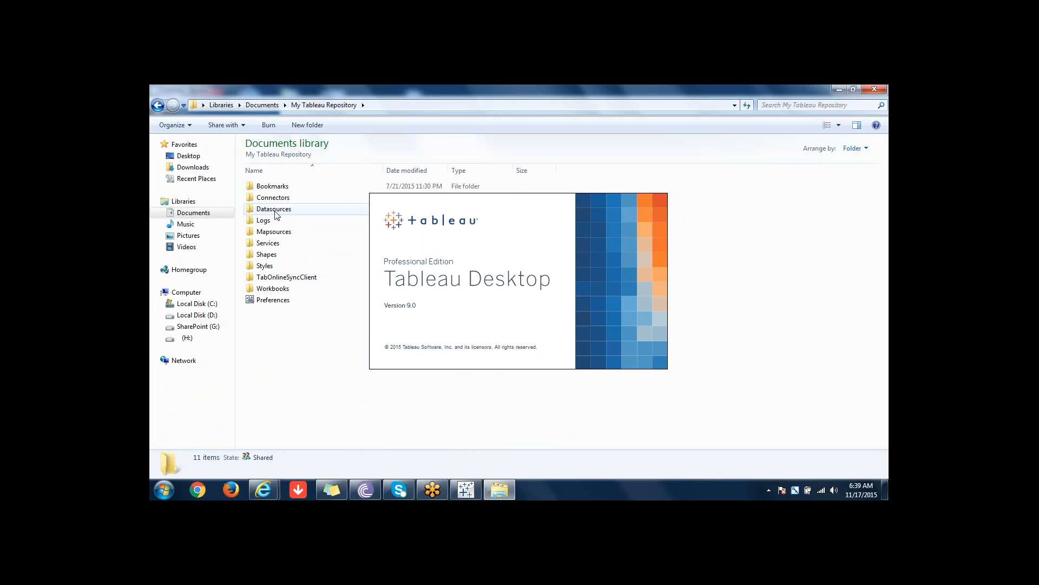
pyautogui.doubleClick(274, 210)
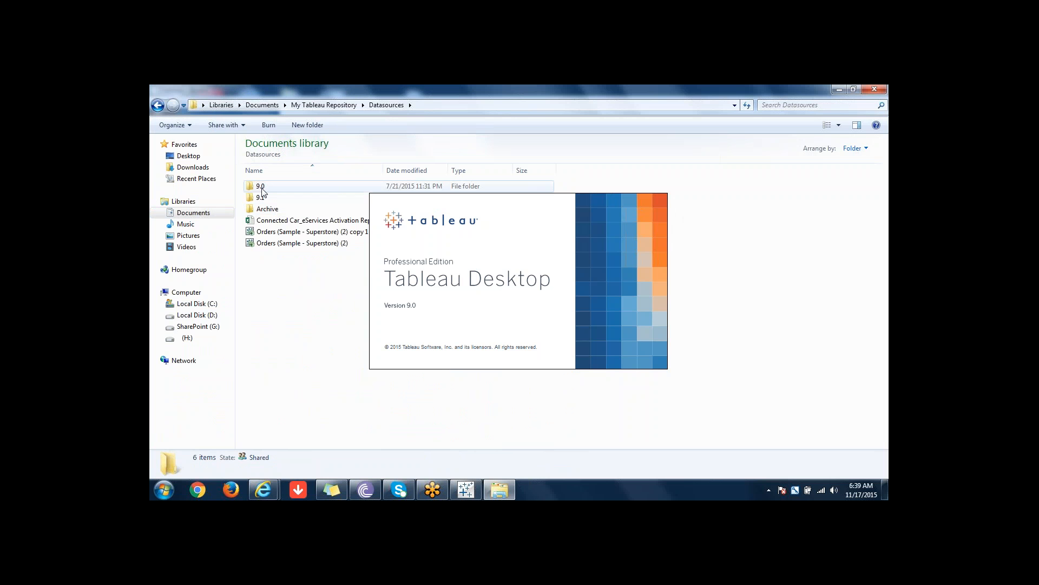
# Step: Open the Orders (Sample - Superstore) (3) extract from the 9.0 > en_US-US folder in Tableau and maximize its window
pyautogui.doubleClick(262, 189)
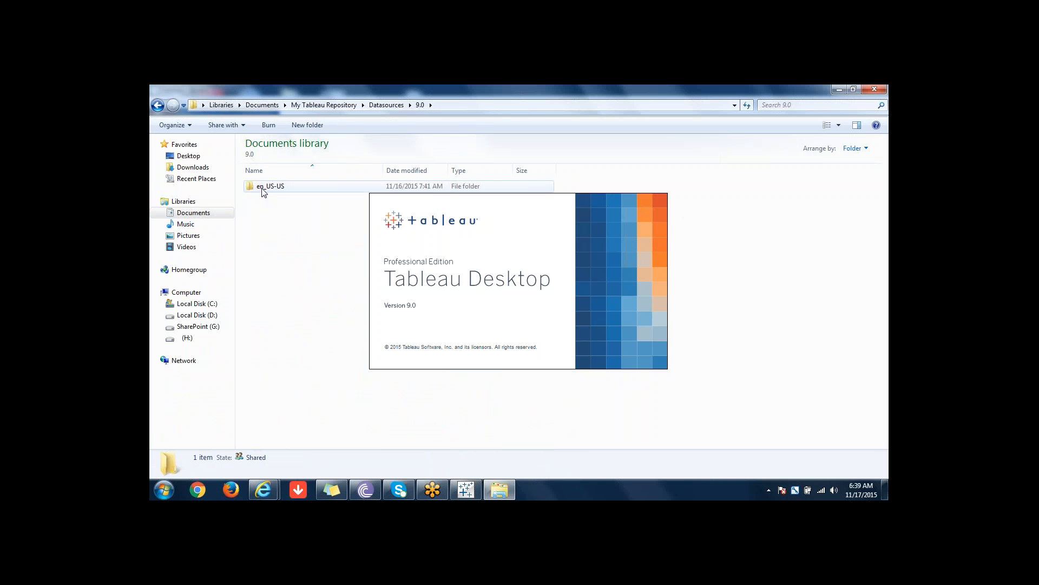
pyautogui.press('BackSpace')
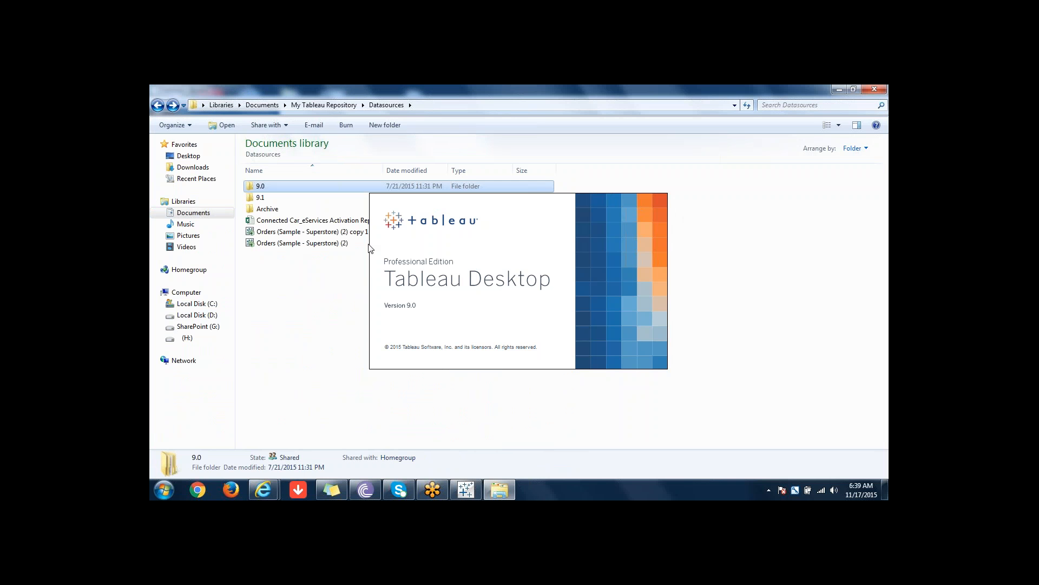
pyautogui.doubleClick(264, 186)
pyautogui.doubleClick(264, 187)
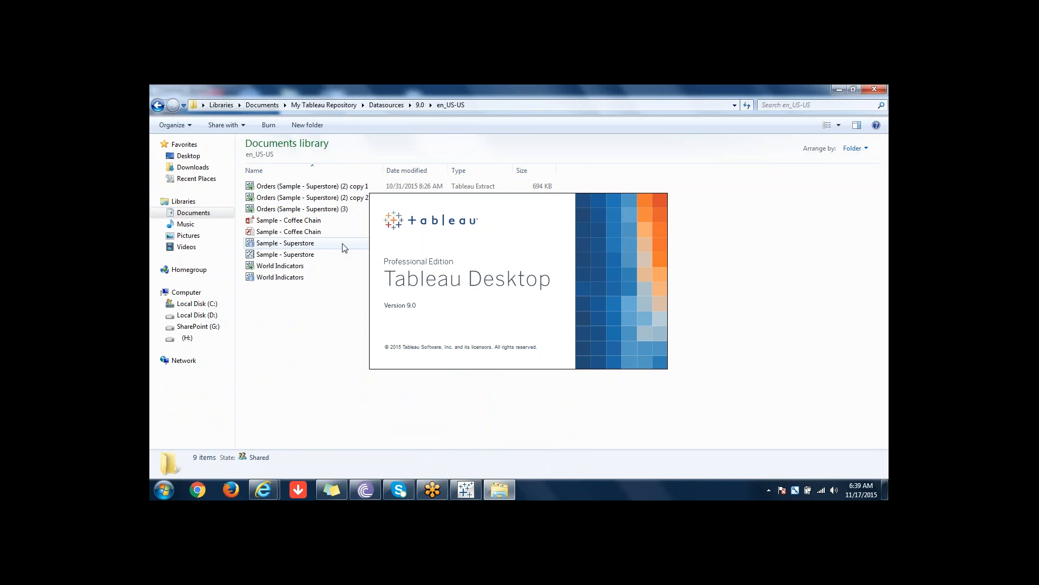
pyautogui.click(319, 208)
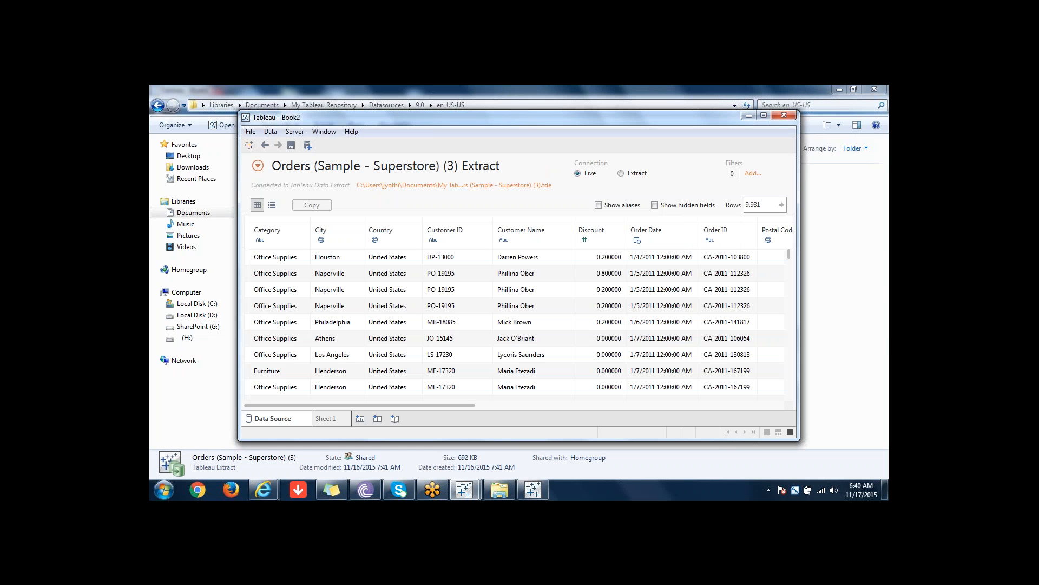
pyautogui.click(764, 115)
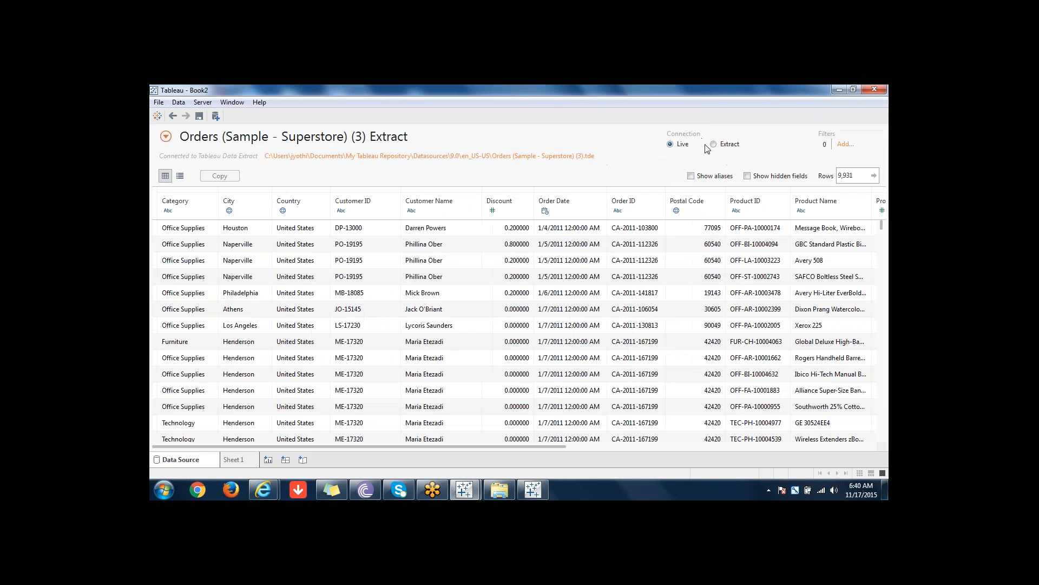
# Step: Switch the connection to Extract with all data and reselect Orders (Sample - Superstore) (3) as its source file
pyautogui.click(713, 144)
pyautogui.click(759, 144)
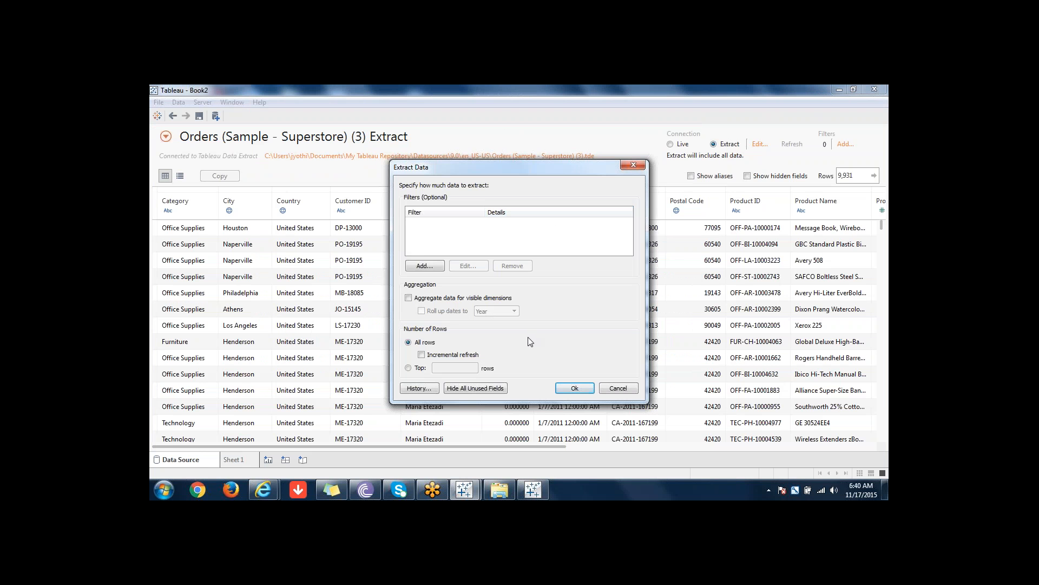
pyautogui.click(621, 389)
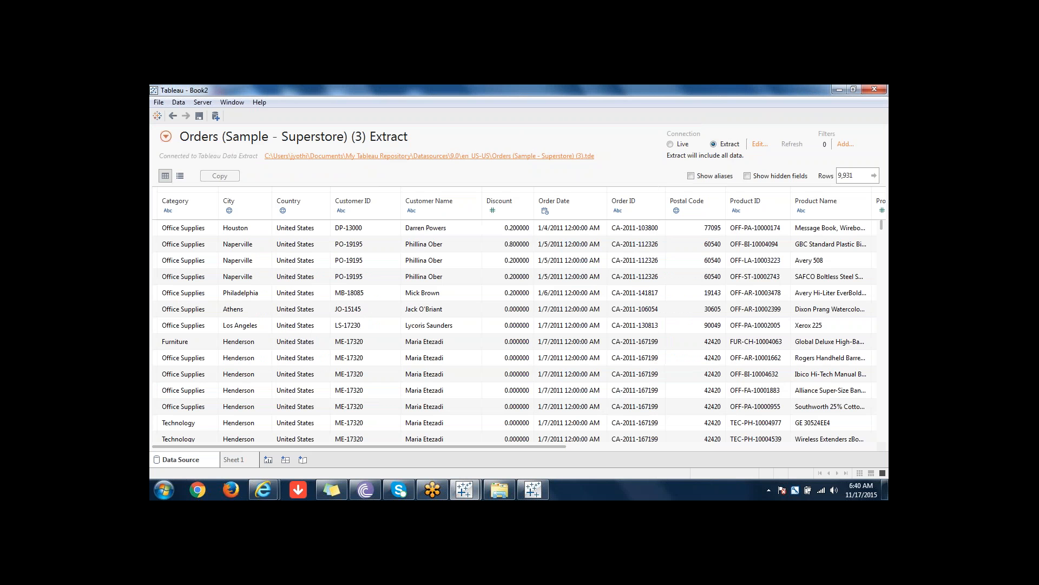
pyautogui.click(513, 157)
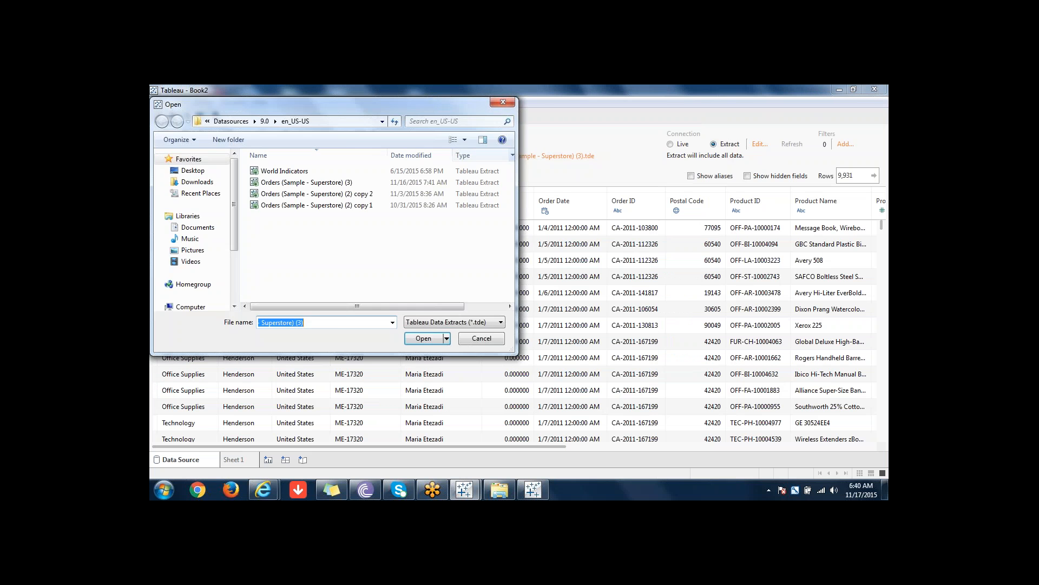
pyautogui.doubleClick(346, 182)
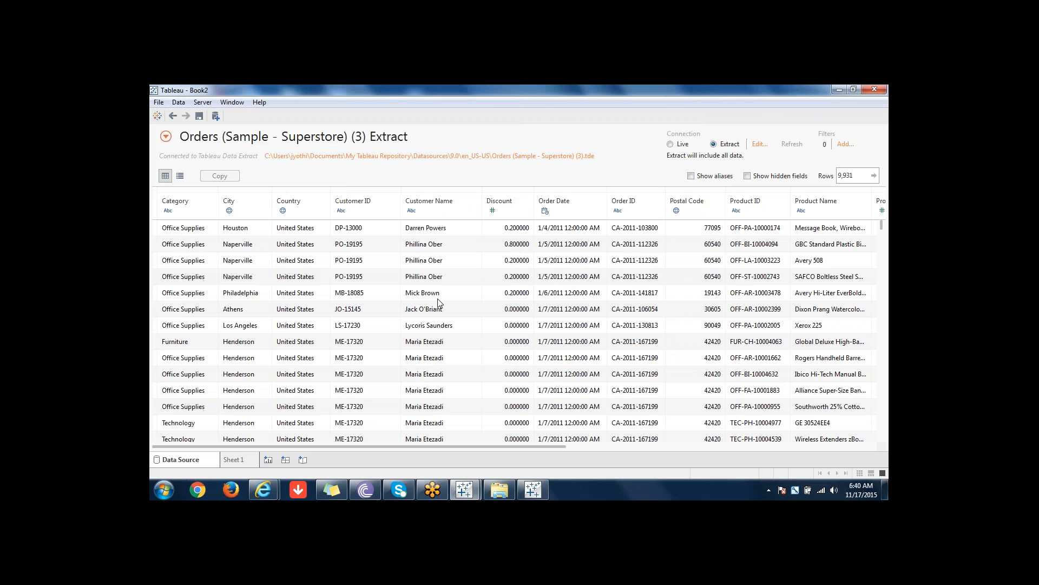
# Step: Save the extract as Orders (Sample - Superstore) (3) Extract in Datasources and open Sheet 1 with a wider Data pane
pyautogui.click(239, 463)
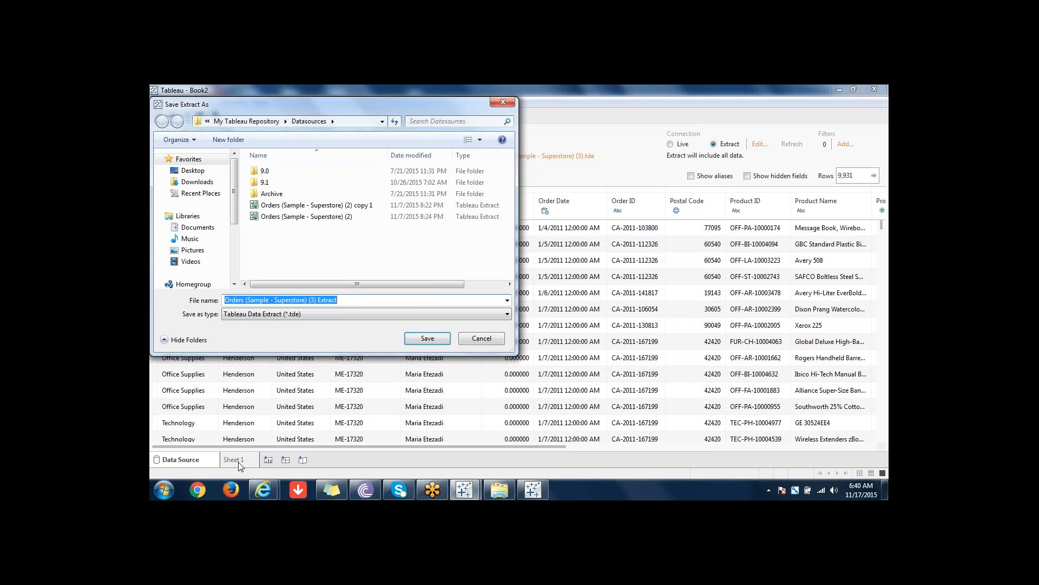
pyautogui.click(427, 340)
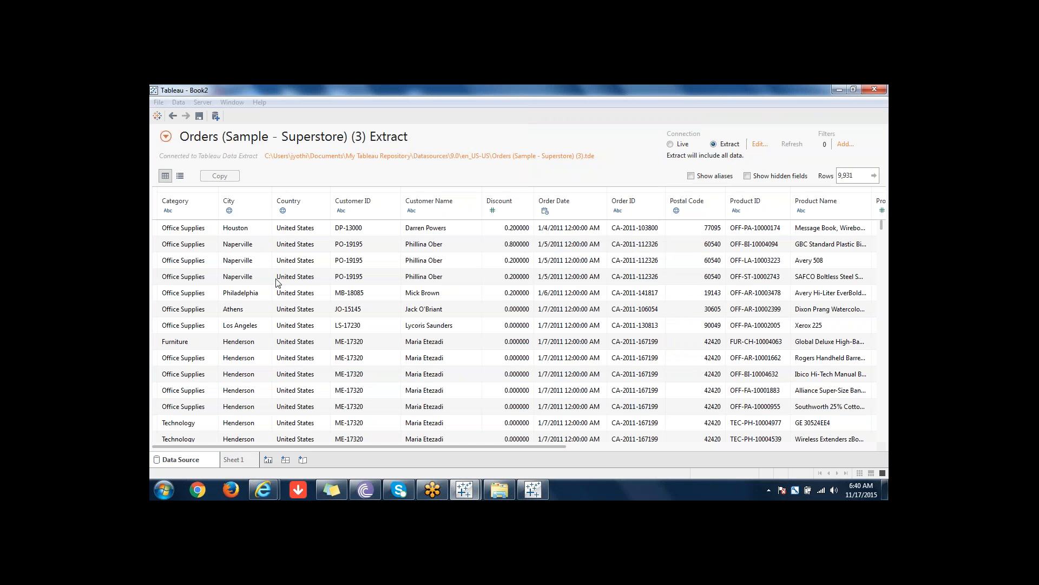
pyautogui.click(241, 462)
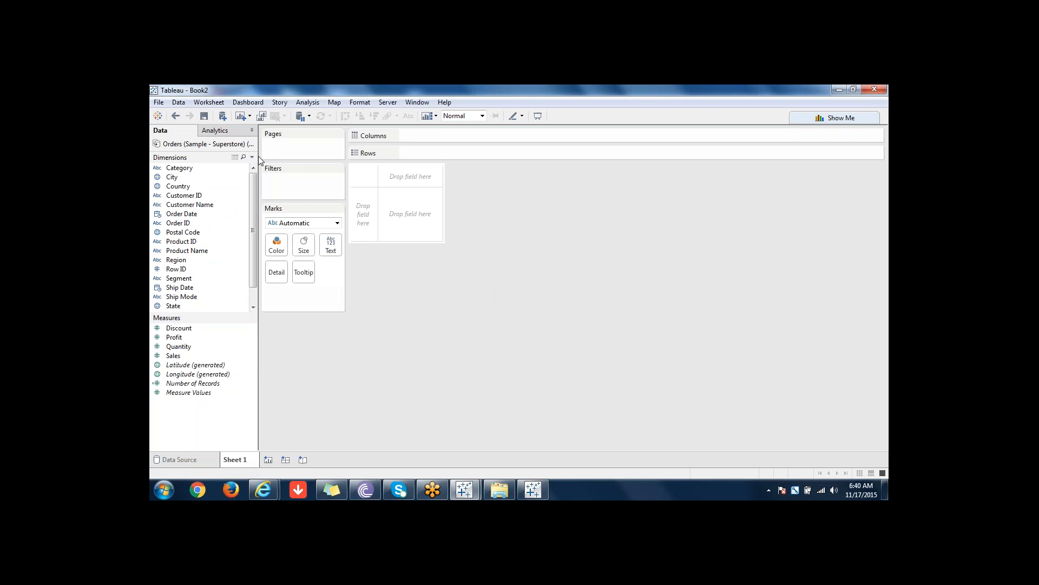
pyautogui.moveTo(259, 160); pyautogui.dragTo(281, 154)
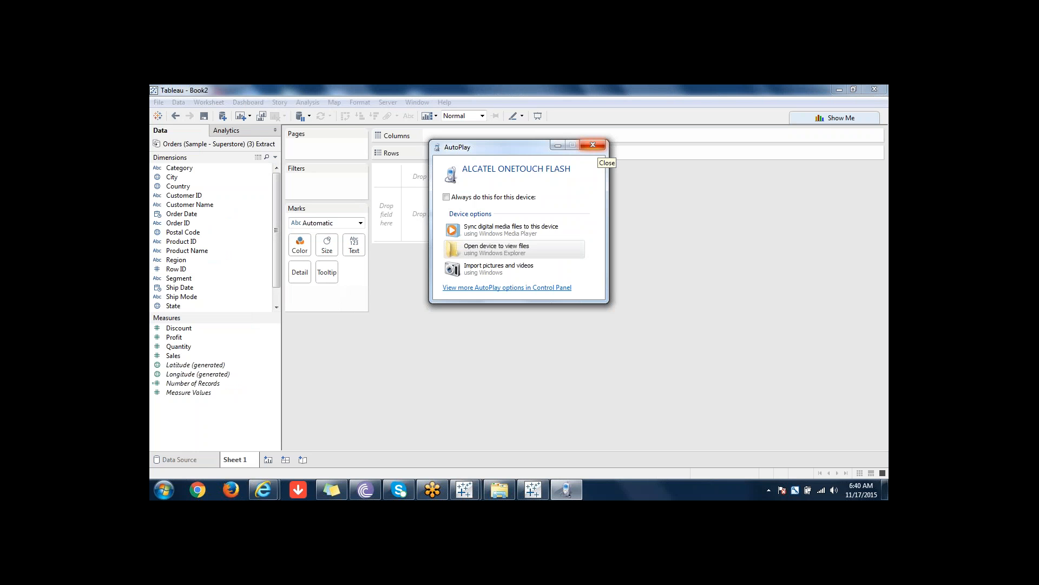
pyautogui.click(593, 145)
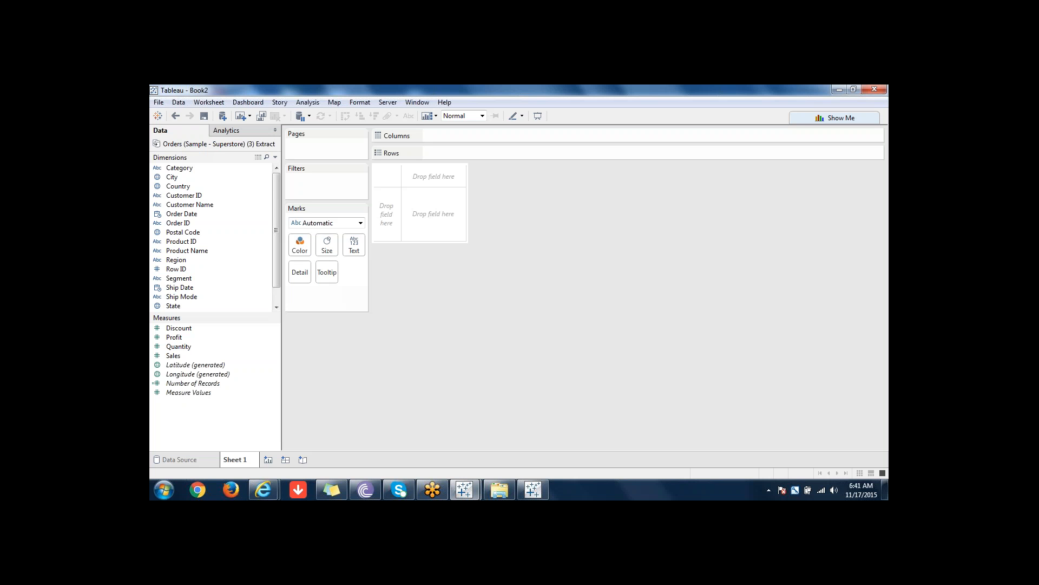
# Step: Cancel the Tableau Server sign-in and close the Book1 window without saving, keeping the Book2 workbook open
pyautogui.click(462, 490)
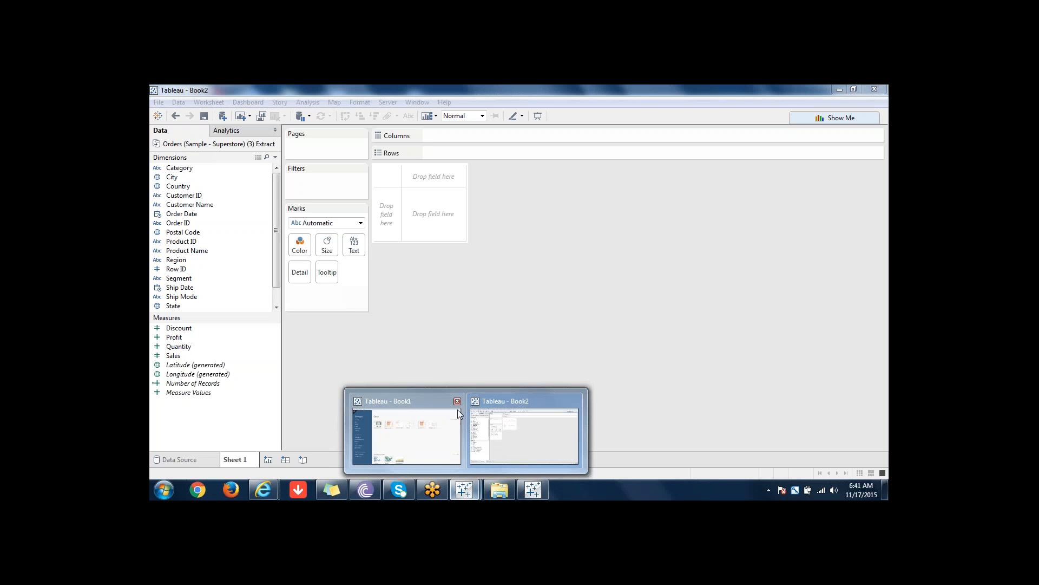
pyautogui.click(458, 405)
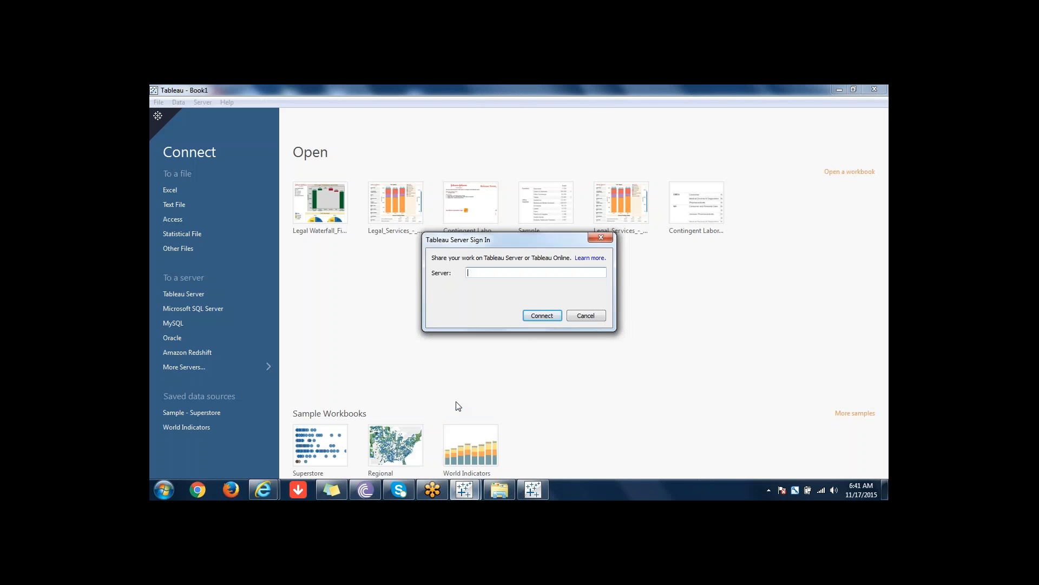
pyautogui.click(590, 316)
pyautogui.click(469, 490)
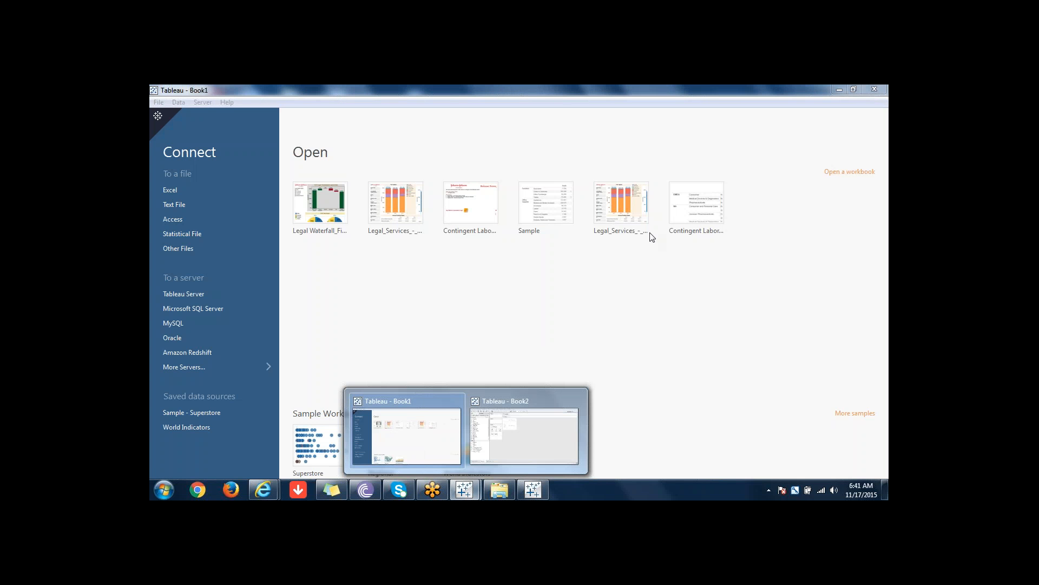
pyautogui.click(882, 91)
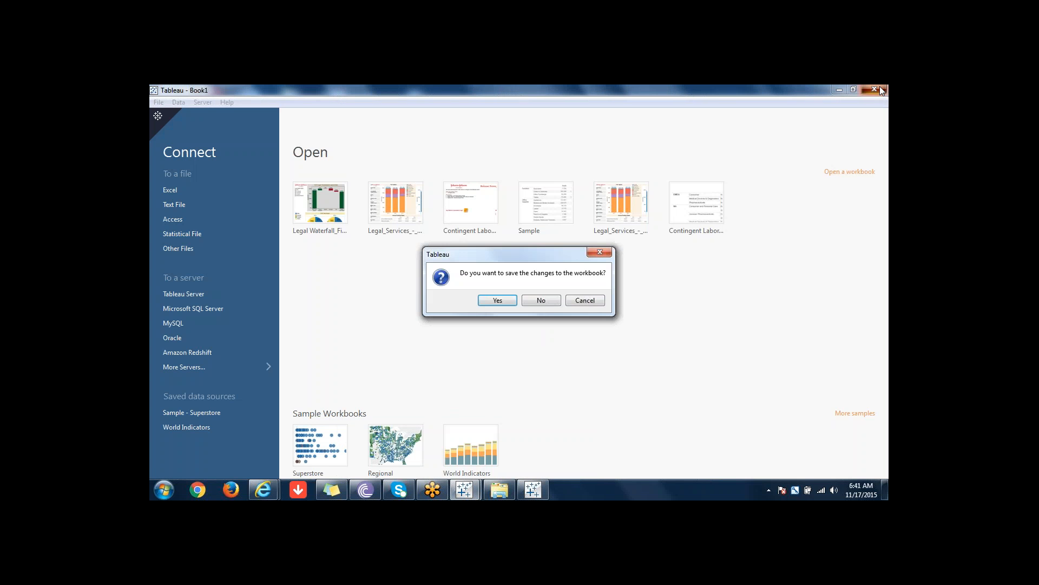
pyautogui.click(548, 304)
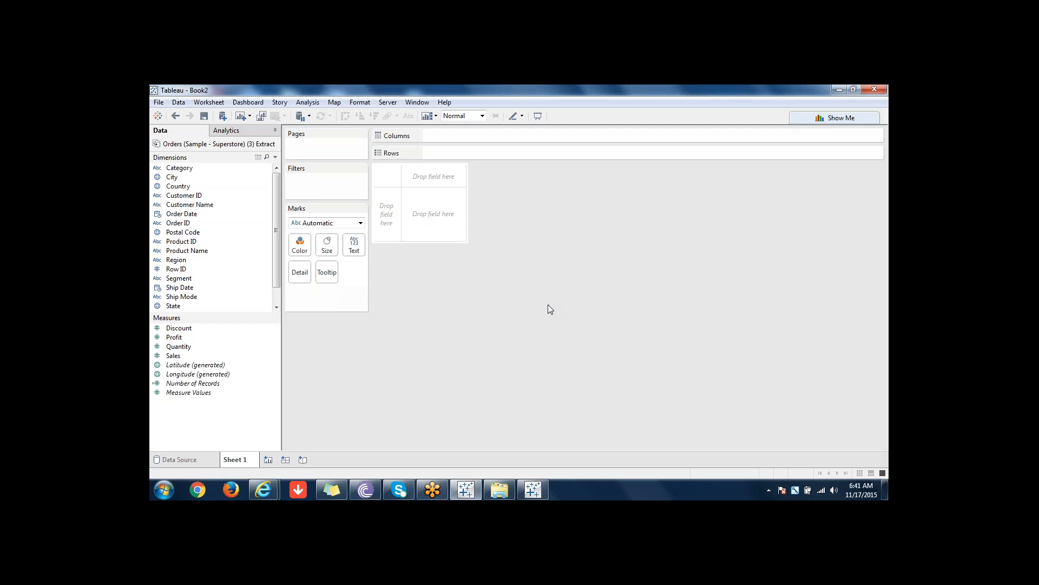
# Step: Inspect the extract's connection details and rows through Edit Data Source and return to Sheet 1
pyautogui.doubleClick(205, 145)
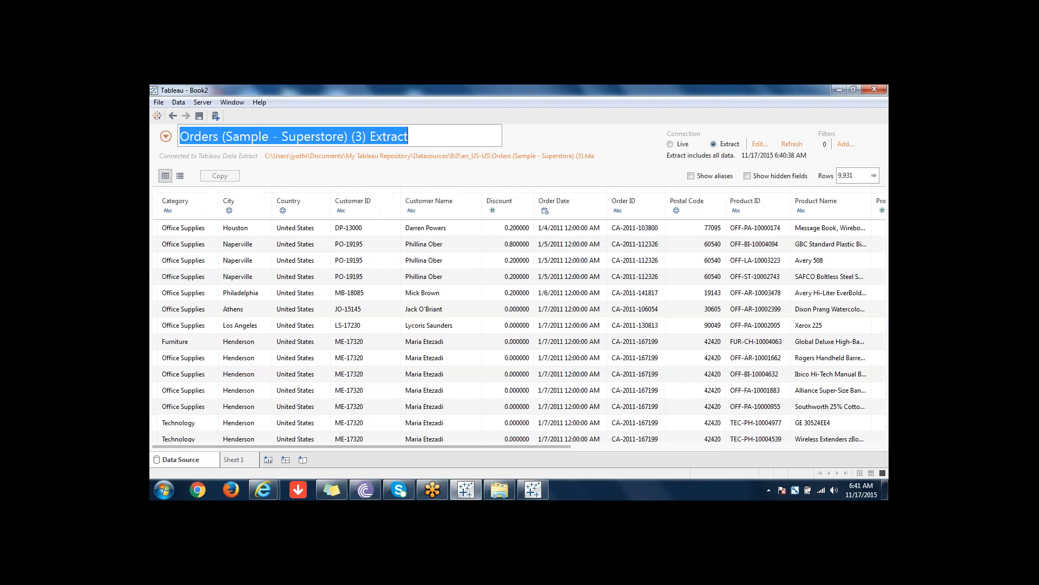
pyautogui.click(239, 460)
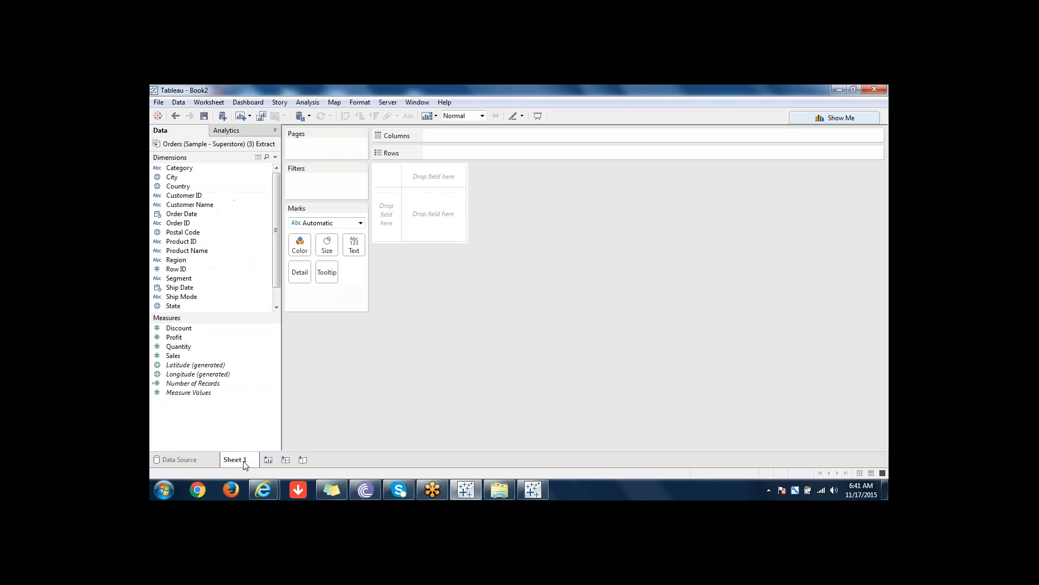
pyautogui.rightClick(207, 144)
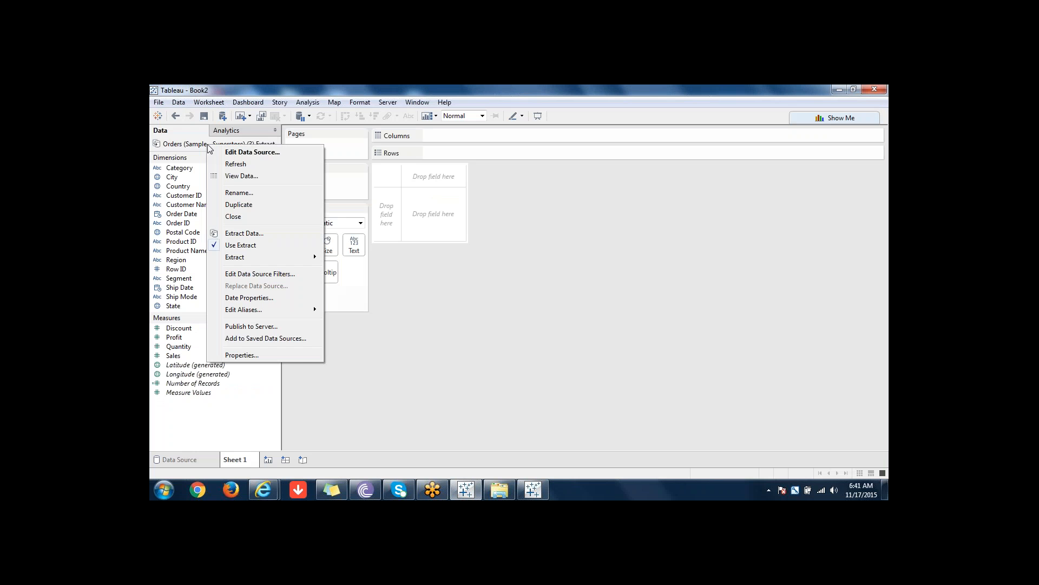
pyautogui.click(246, 153)
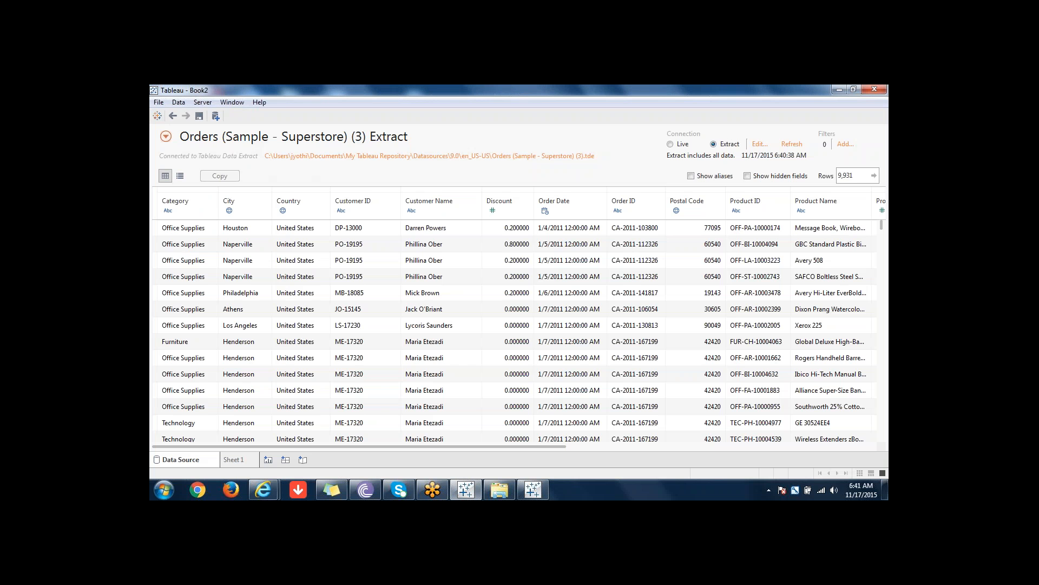
pyautogui.click(239, 460)
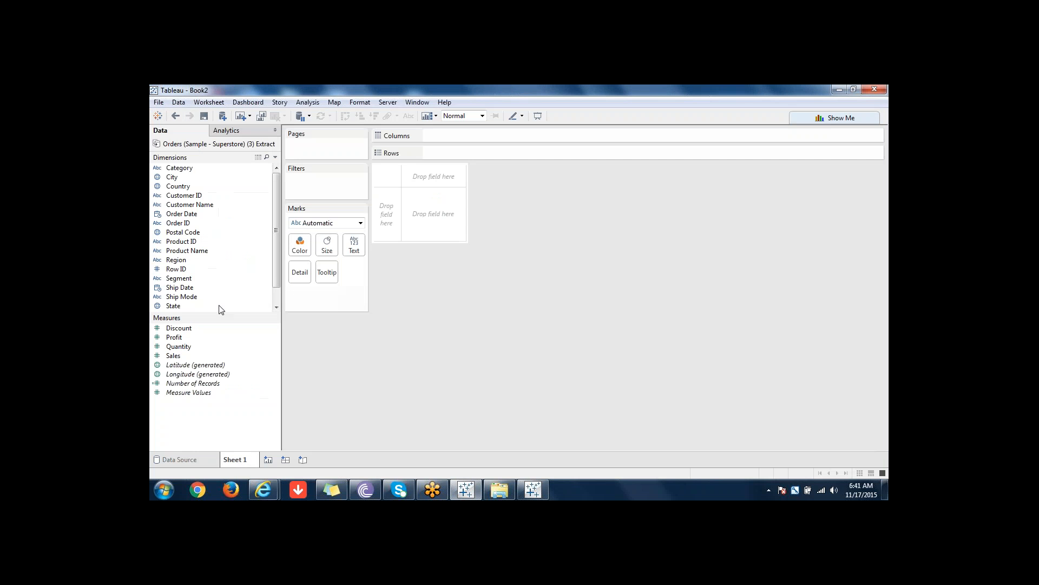
# Step: View the underlying data of the Orders (Sample - Superstore) (3) Extract data source and close the data view
pyautogui.rightClick(209, 147)
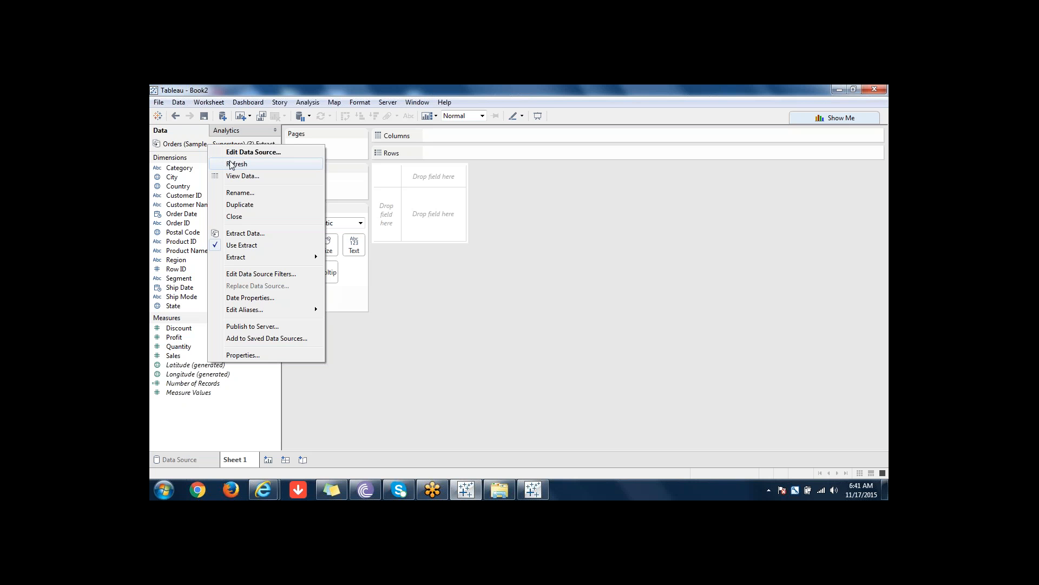
pyautogui.click(243, 177)
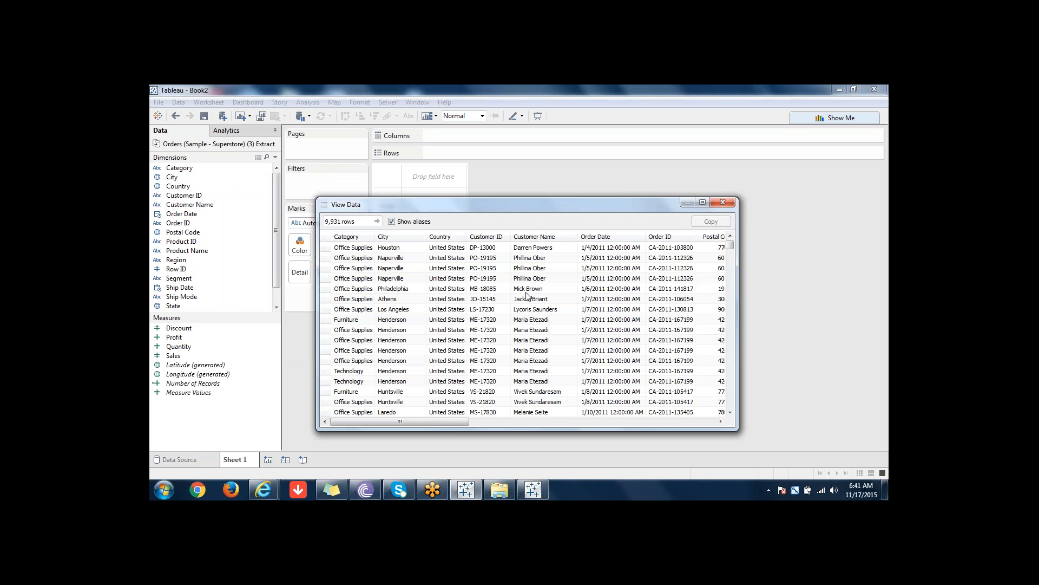
pyautogui.click(722, 203)
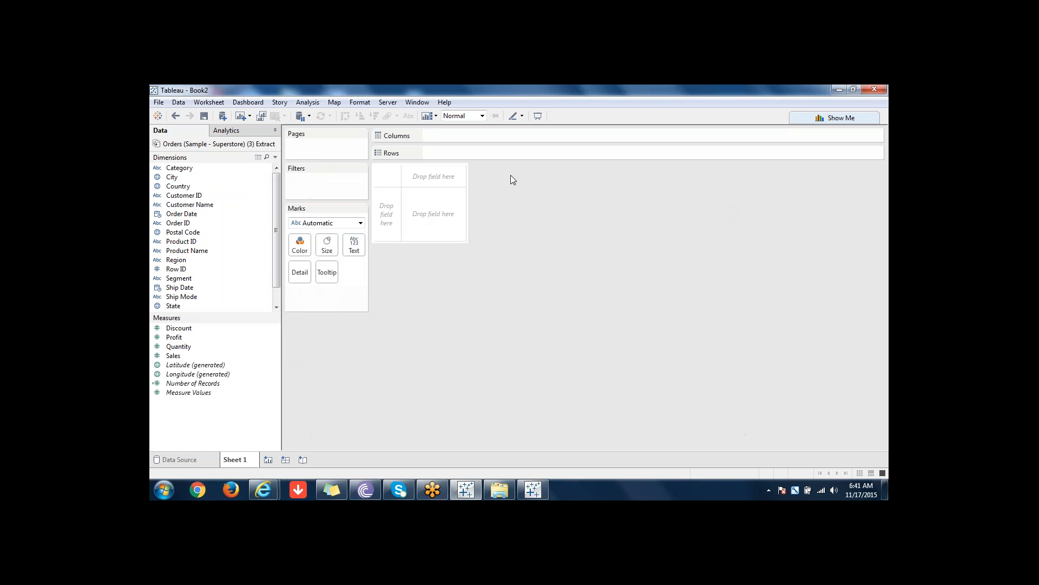
# Step: Duplicate the Orders (Sample - Superstore) (3) Extract data source and close the duplicate
pyautogui.rightClick(207, 143)
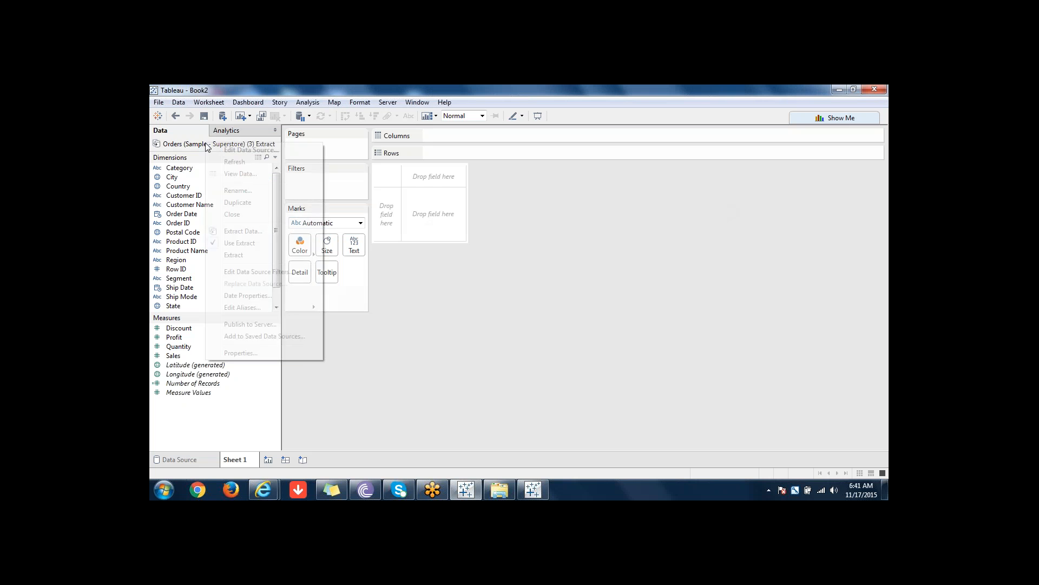
pyautogui.click(244, 204)
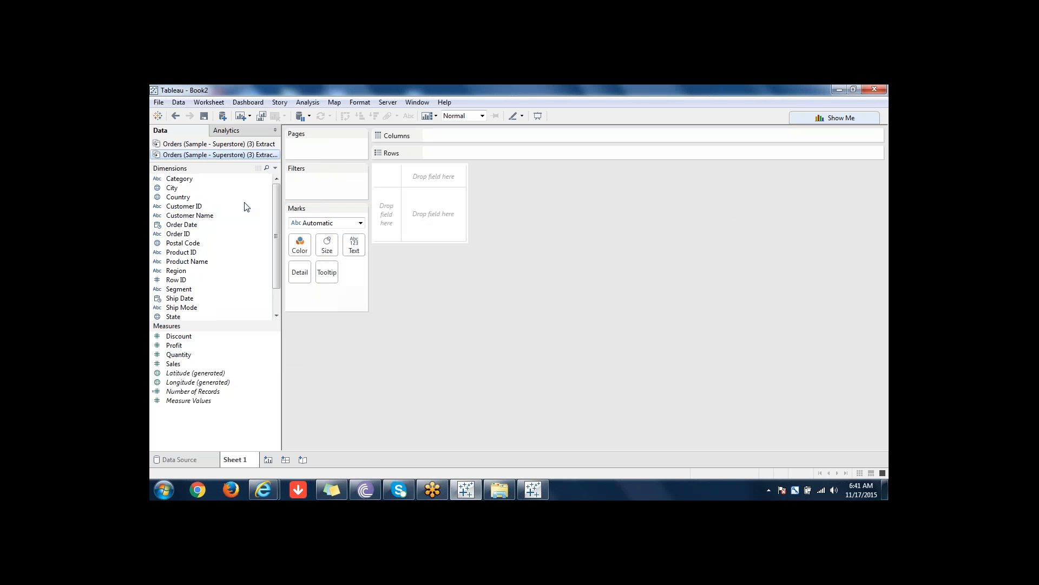
pyautogui.rightClick(211, 155)
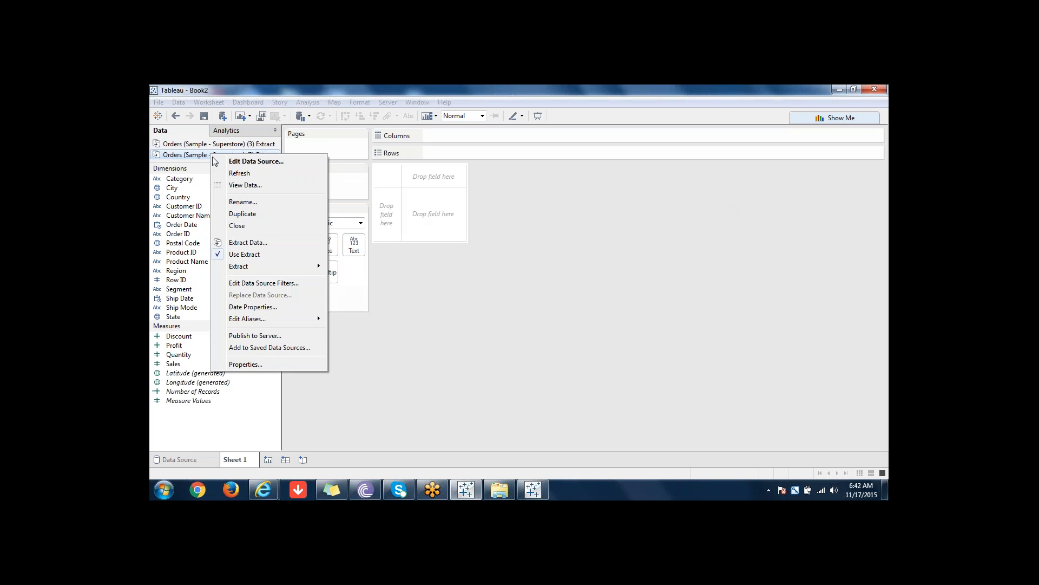
pyautogui.click(245, 226)
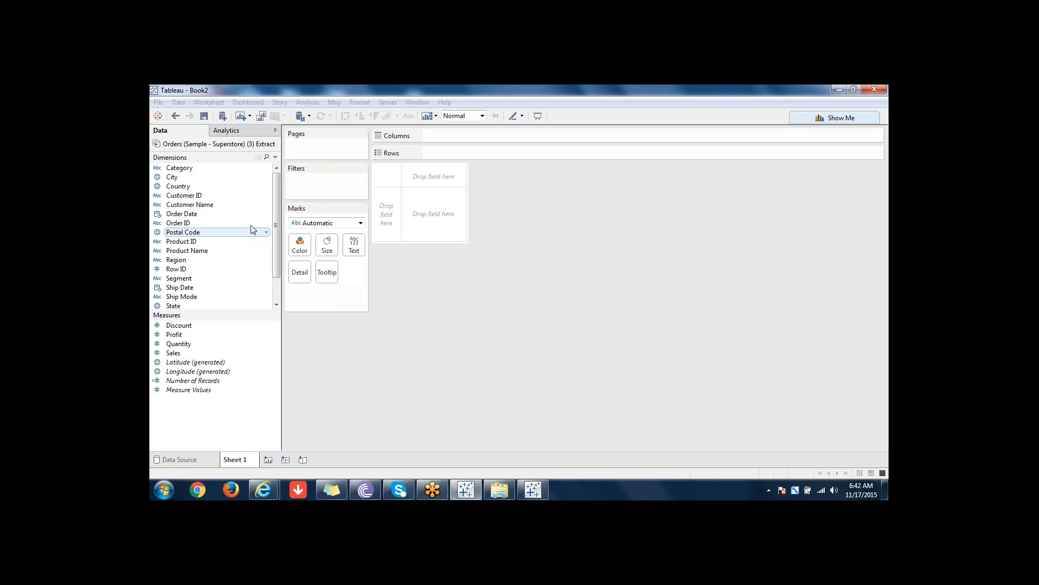
# Step: Check the extract's connection on the Data Source page and go back to Sheet 1
pyautogui.rightClick(232, 149)
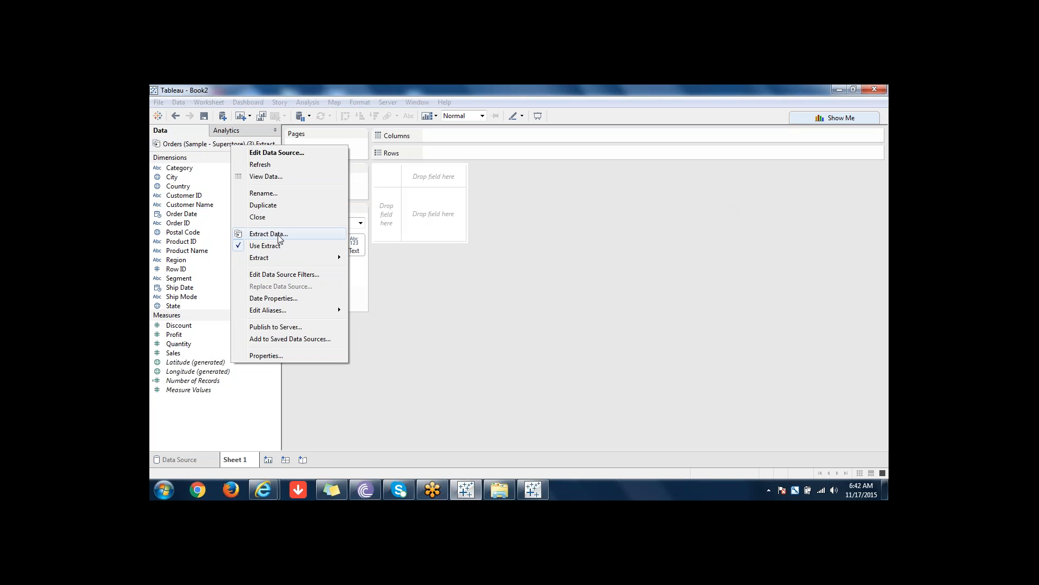
pyautogui.click(182, 459)
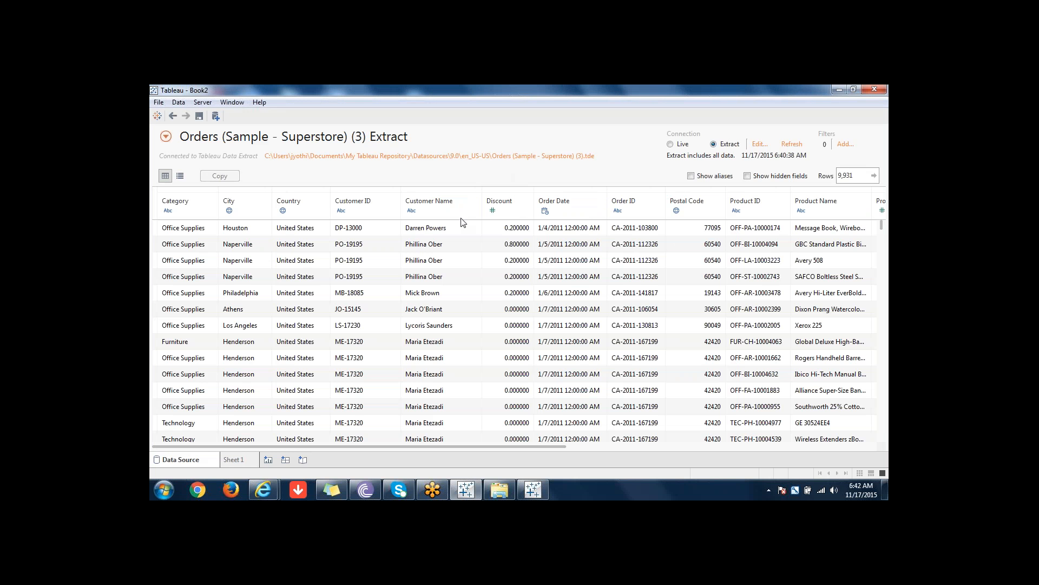
pyautogui.click(233, 459)
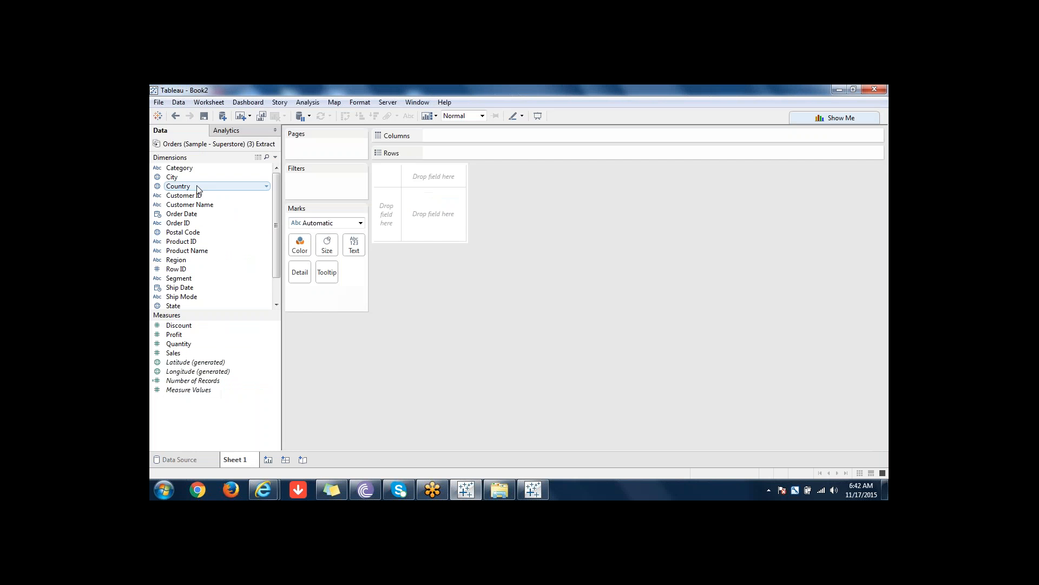
# Step: Try the Incremental refresh option for all rows in the Extract Data settings and close them without extracting
pyautogui.rightClick(194, 144)
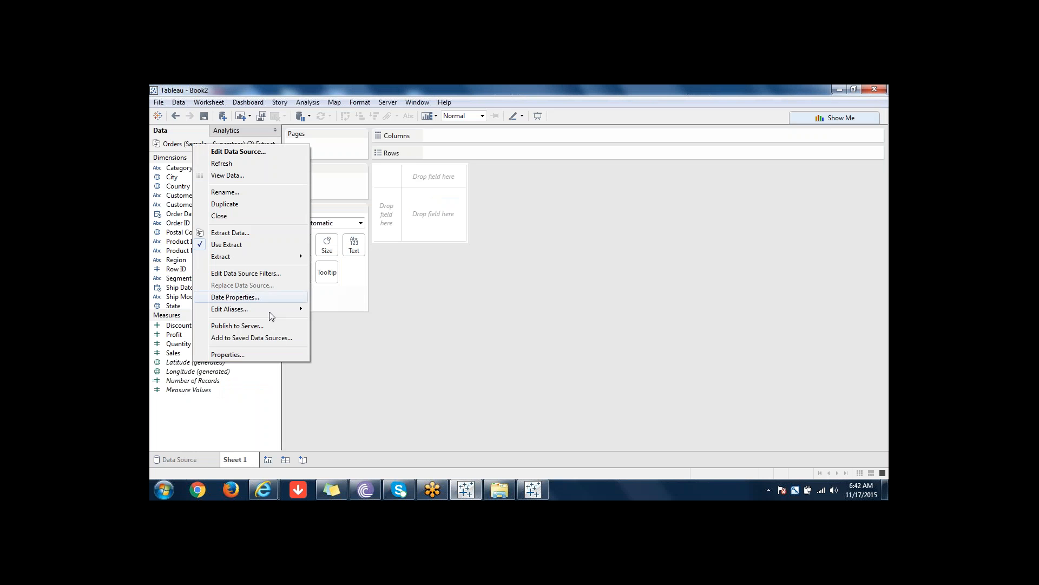
pyautogui.click(237, 233)
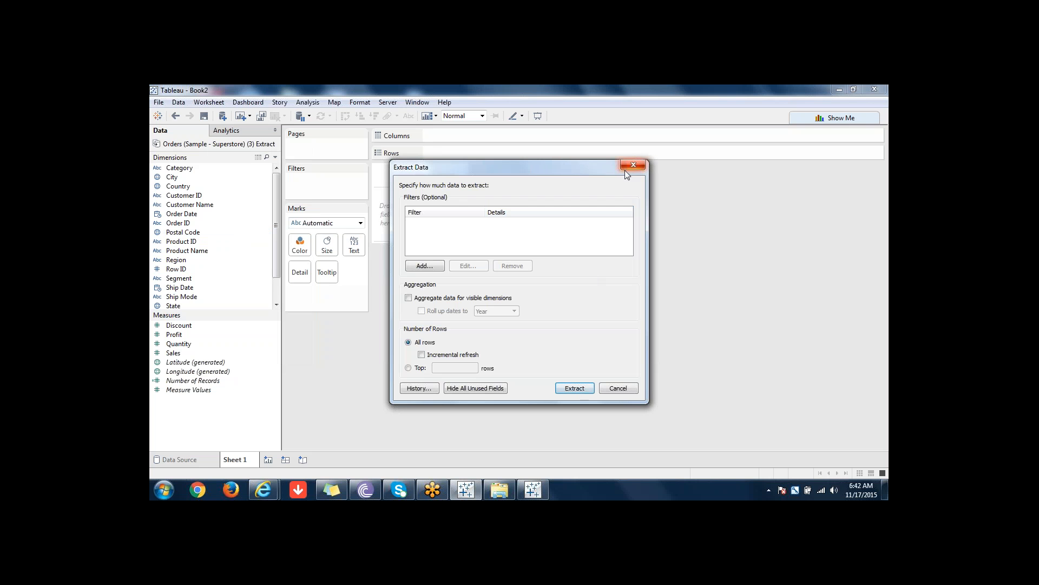
pyautogui.click(421, 355)
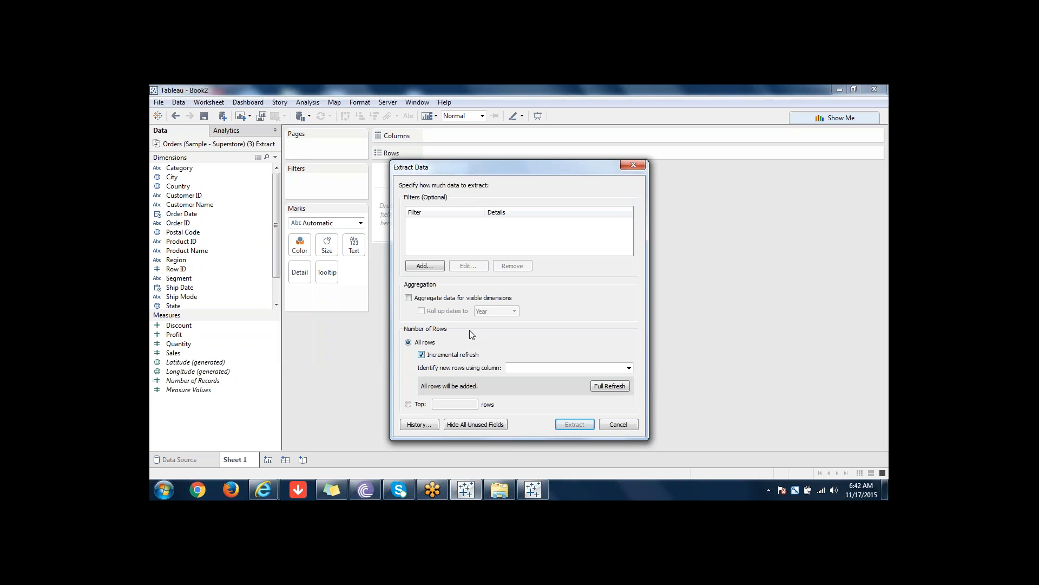
pyautogui.click(632, 165)
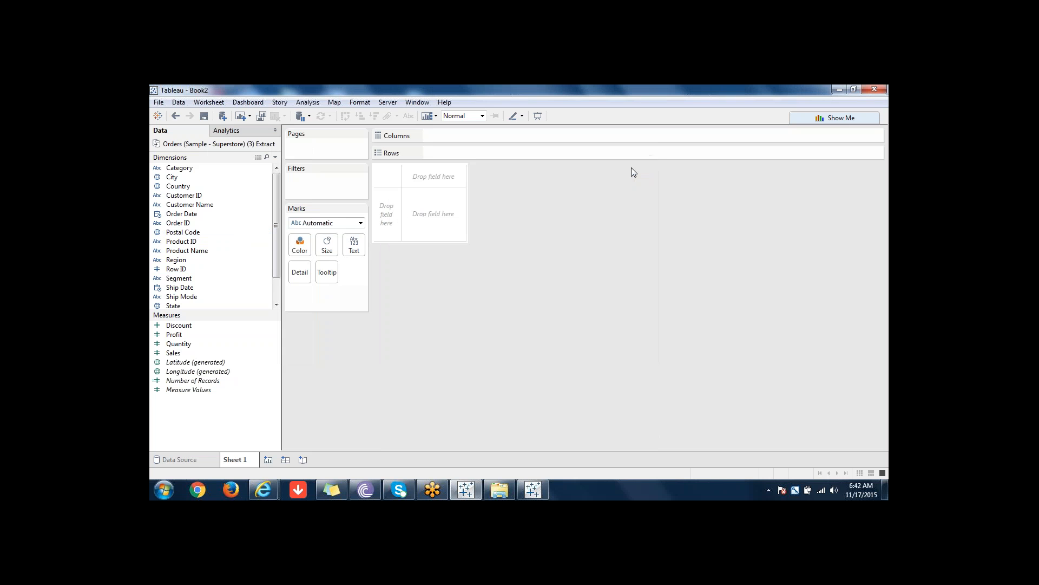
# Step: Review the Extract Data settings and the extract files in the en_US-US folder in Windows Explorer, and cancel the extraction in Tableau
pyautogui.rightClick(227, 150)
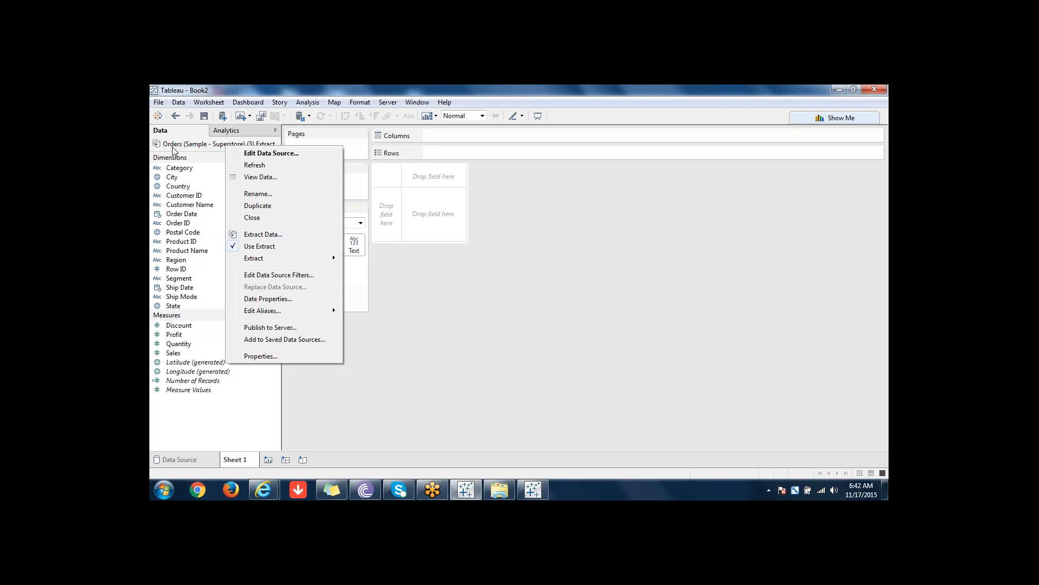
pyautogui.click(272, 236)
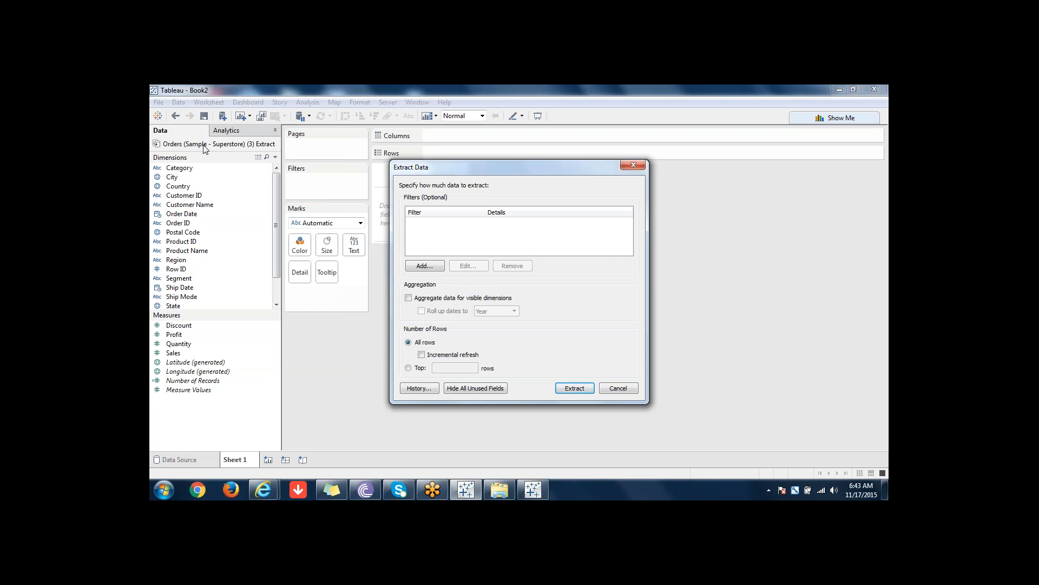
pyautogui.click(486, 479)
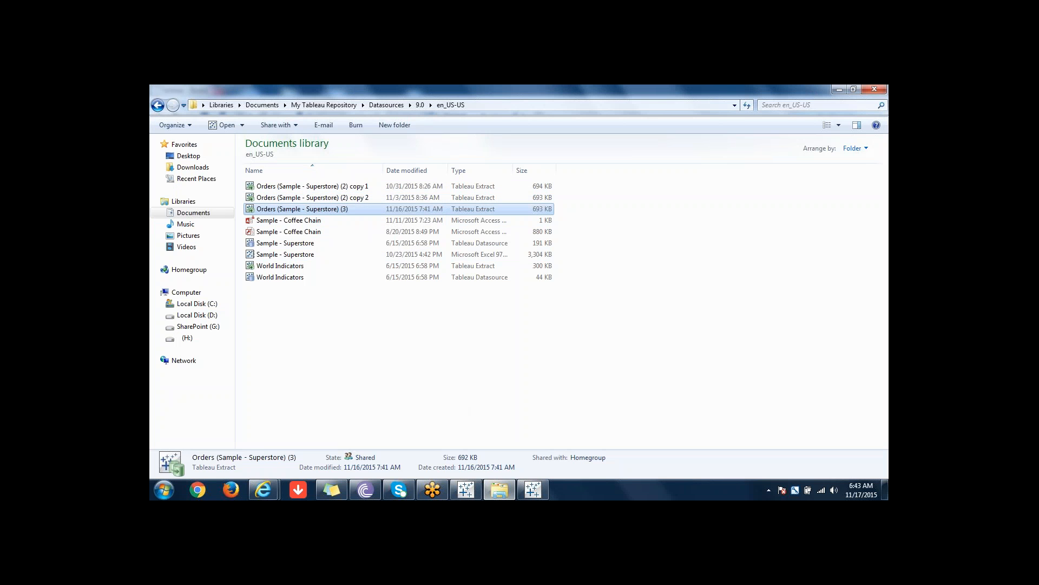
pyautogui.click(522, 490)
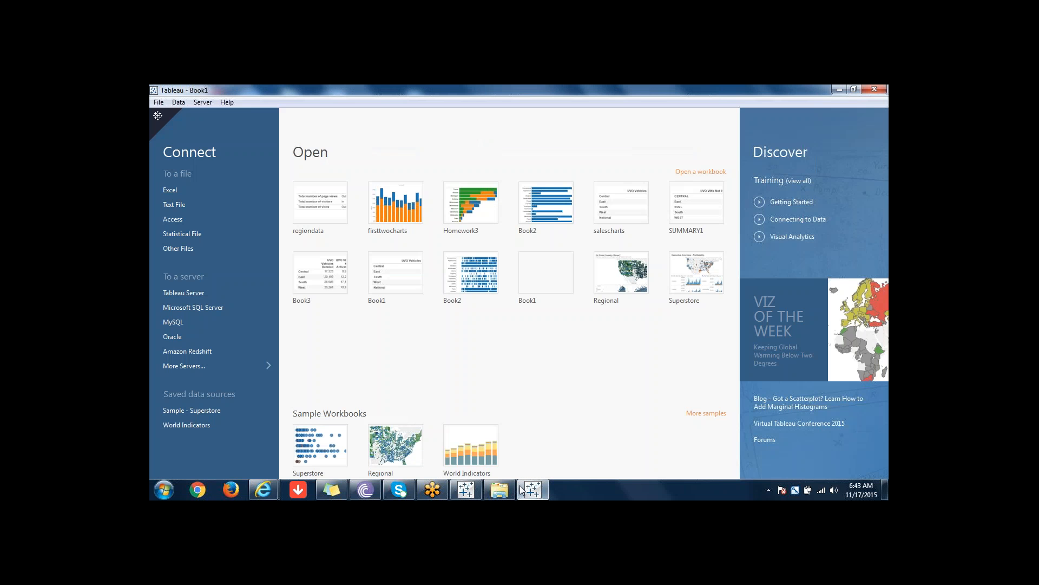
pyautogui.click(466, 490)
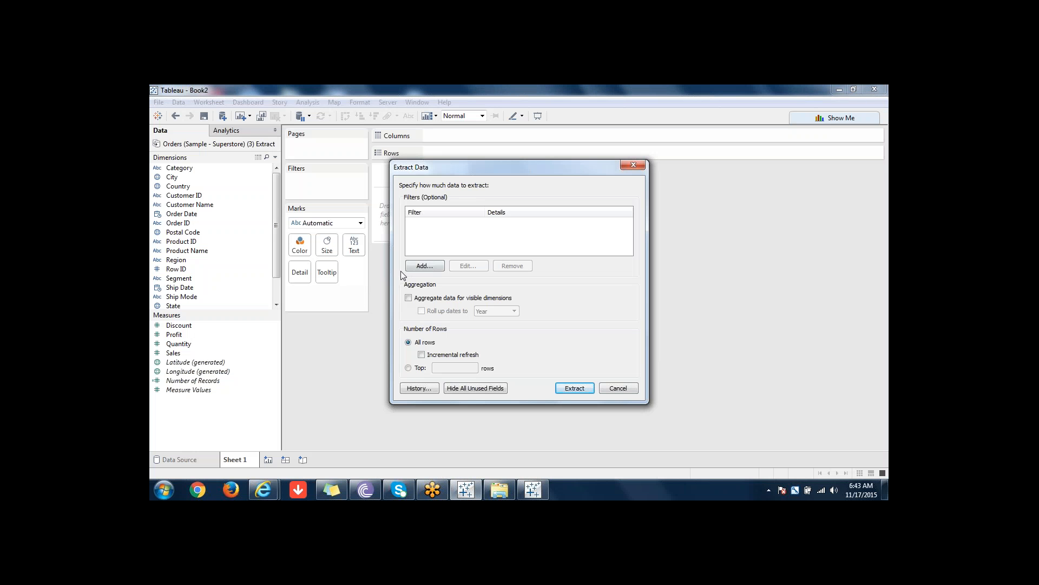
pyautogui.click(619, 388)
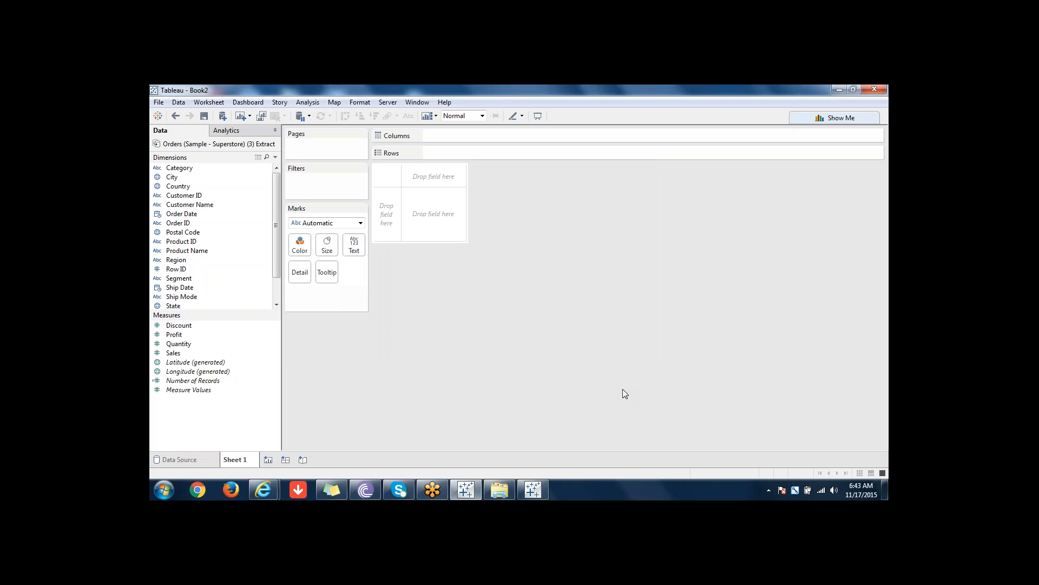
# Step: Append the data from the Orders (Sample - Superstore) (3) file in the en_US-US folder to the current extract
pyautogui.rightClick(216, 147)
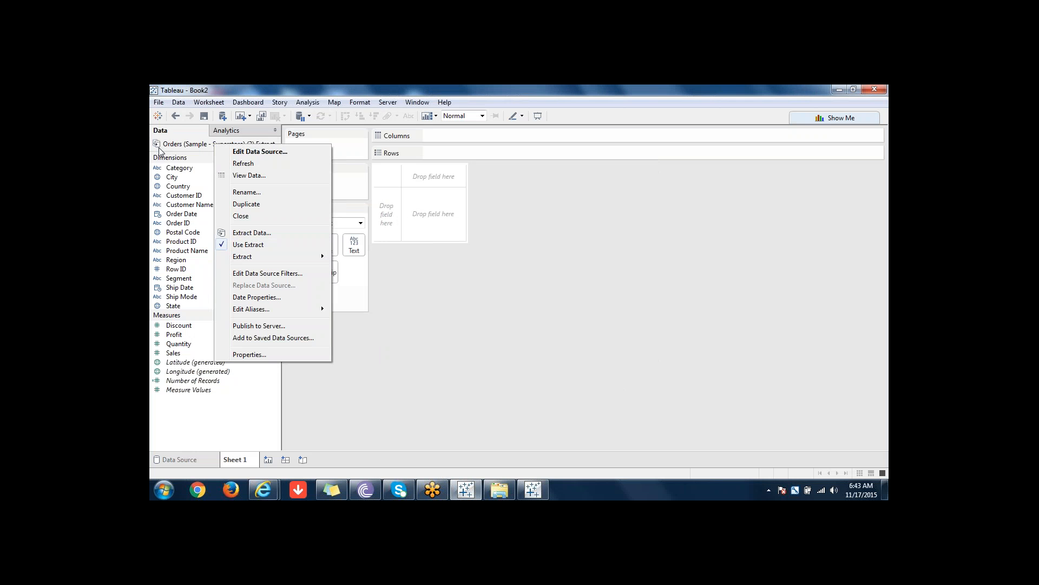
pyautogui.moveTo(254, 261)
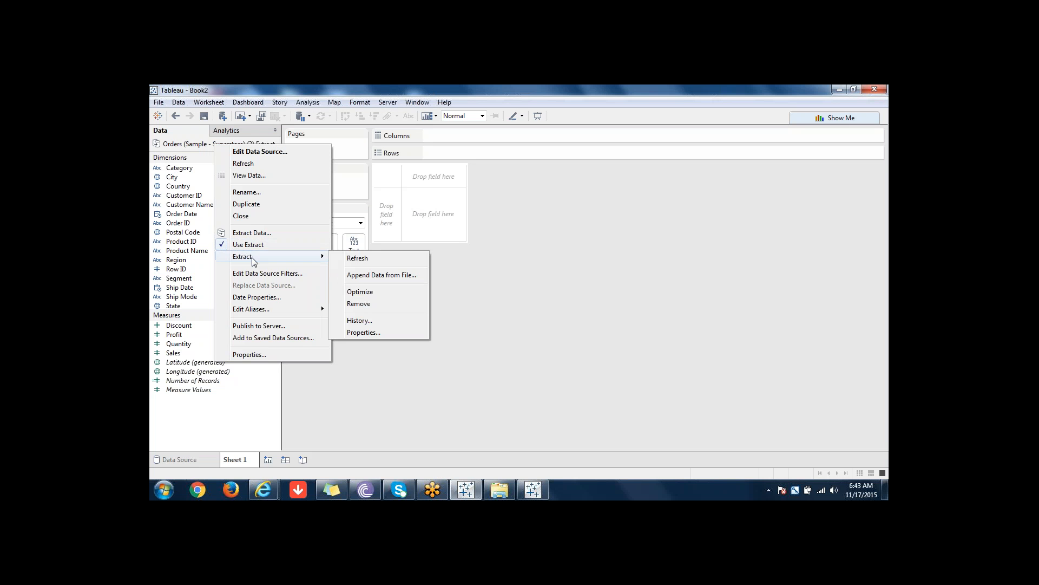
pyautogui.click(355, 276)
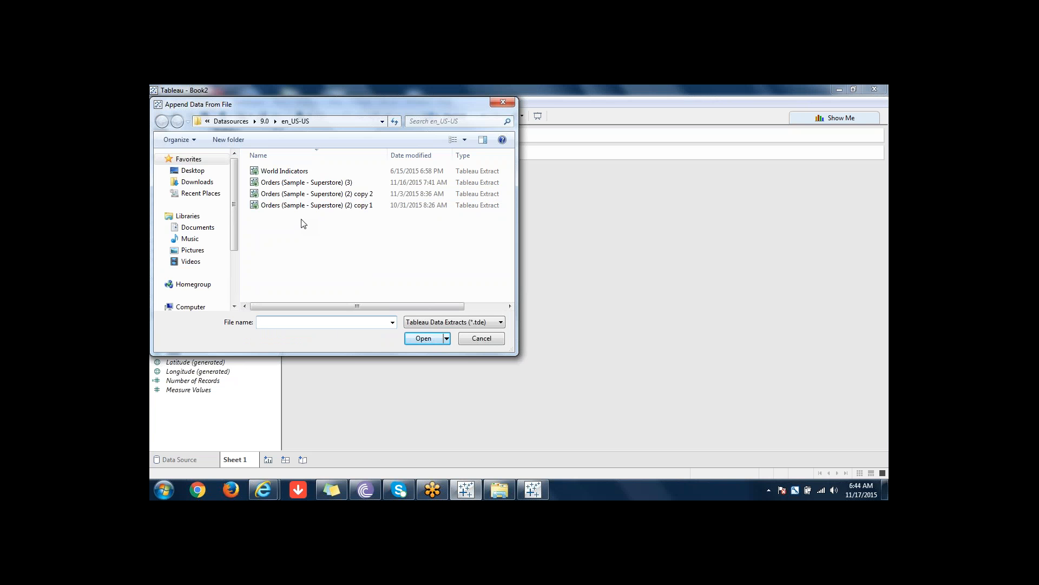
pyautogui.click(308, 183)
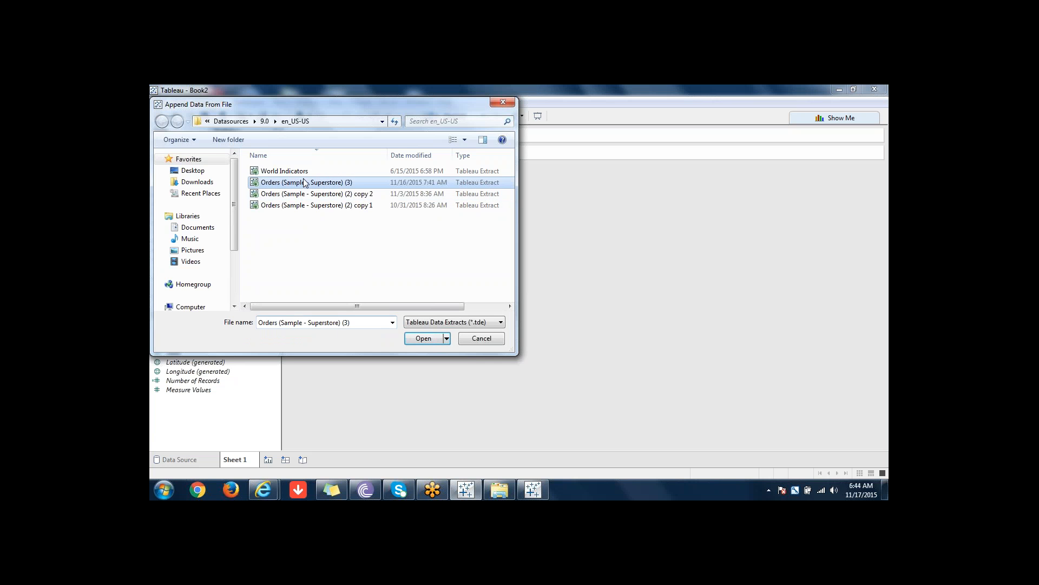
pyautogui.click(427, 339)
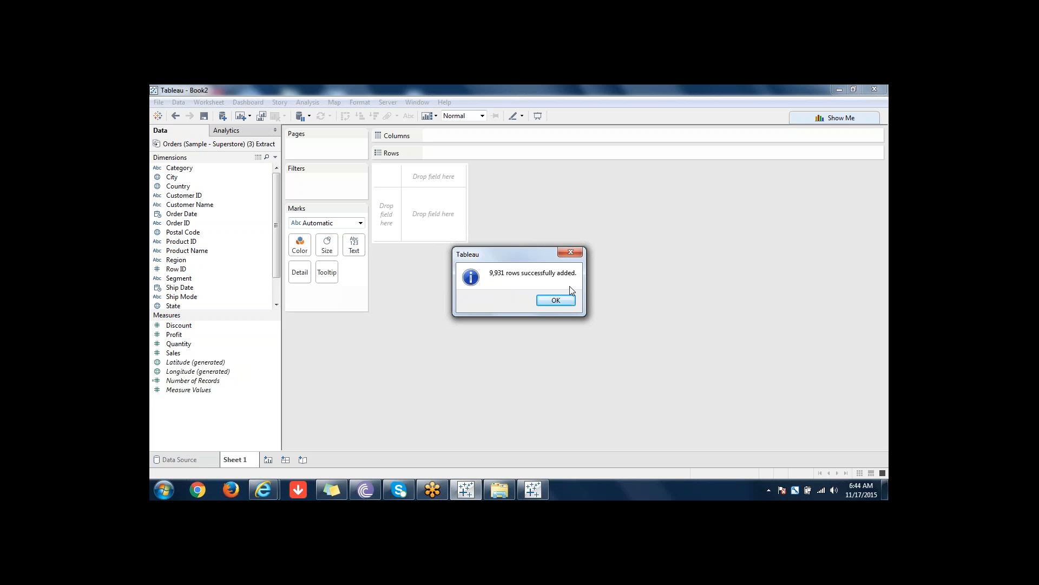
# Step: Dismiss the append message and optimize the Orders (Sample - Superstore) (3) extract
pyautogui.click(556, 300)
pyautogui.rightClick(212, 144)
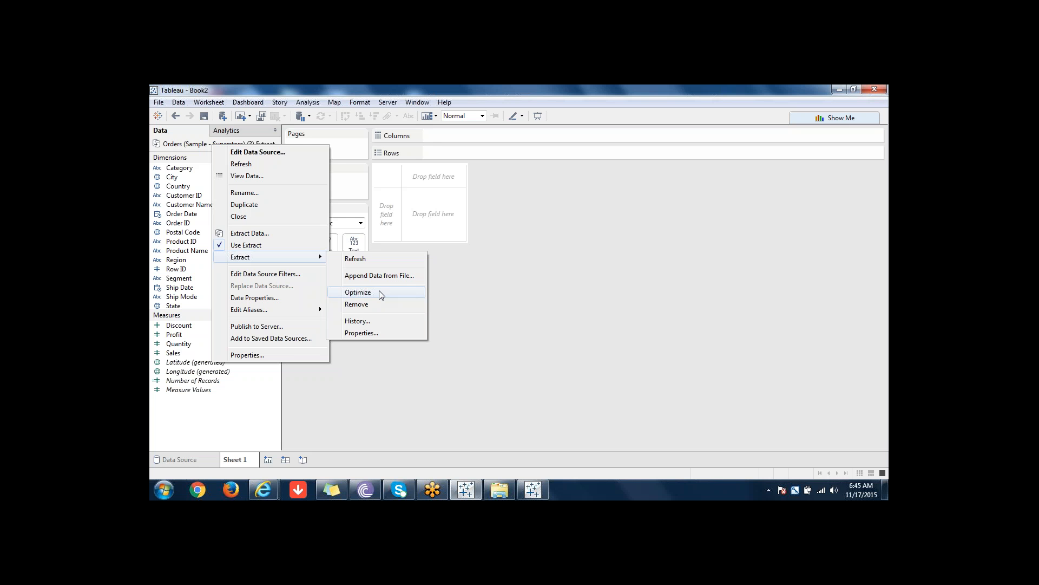
pyautogui.click(357, 293)
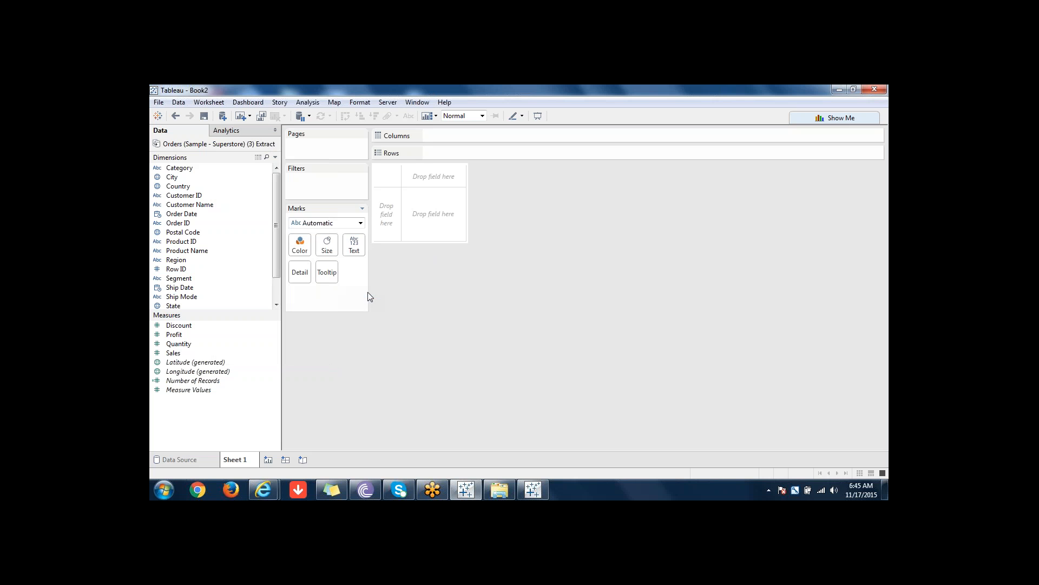
# Step: Review the action, row and source entries in the extract's history and close it
pyautogui.rightClick(204, 145)
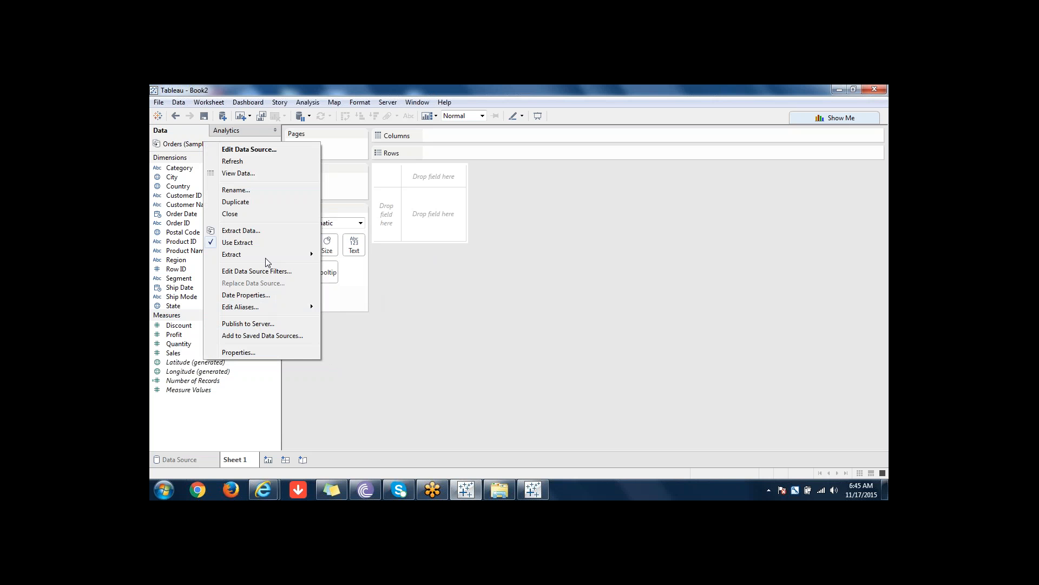
pyautogui.moveTo(262, 255)
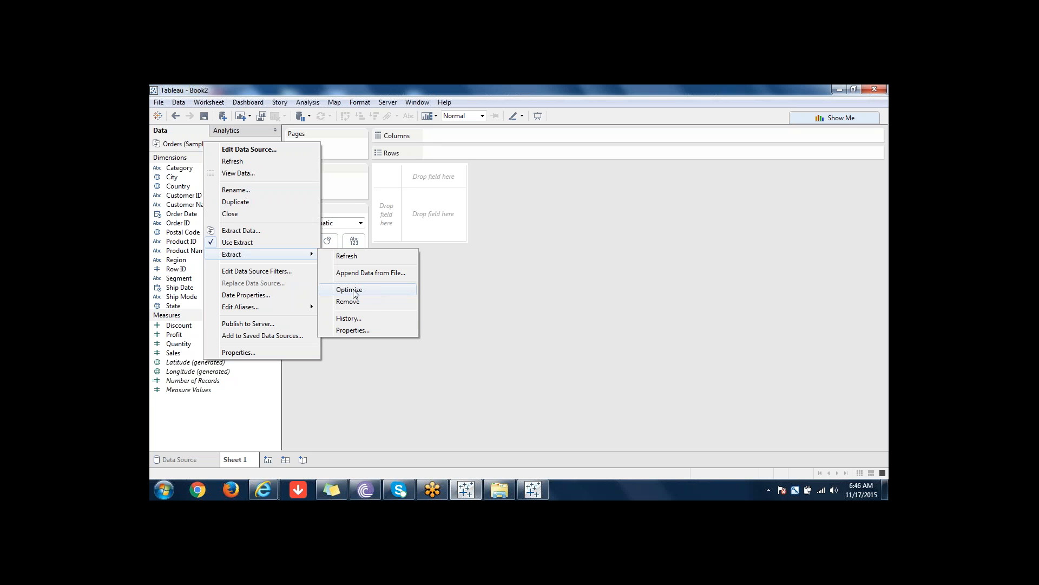
pyautogui.click(359, 317)
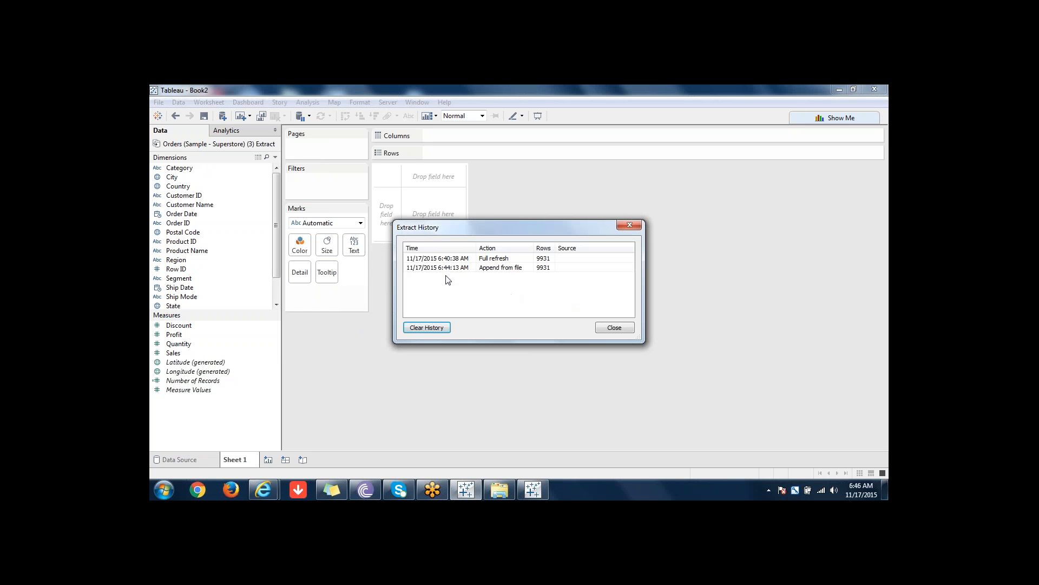
pyautogui.click(498, 260)
pyautogui.click(548, 262)
pyautogui.click(518, 269)
pyautogui.click(545, 269)
pyautogui.click(509, 267)
pyautogui.click(543, 267)
pyautogui.click(589, 269)
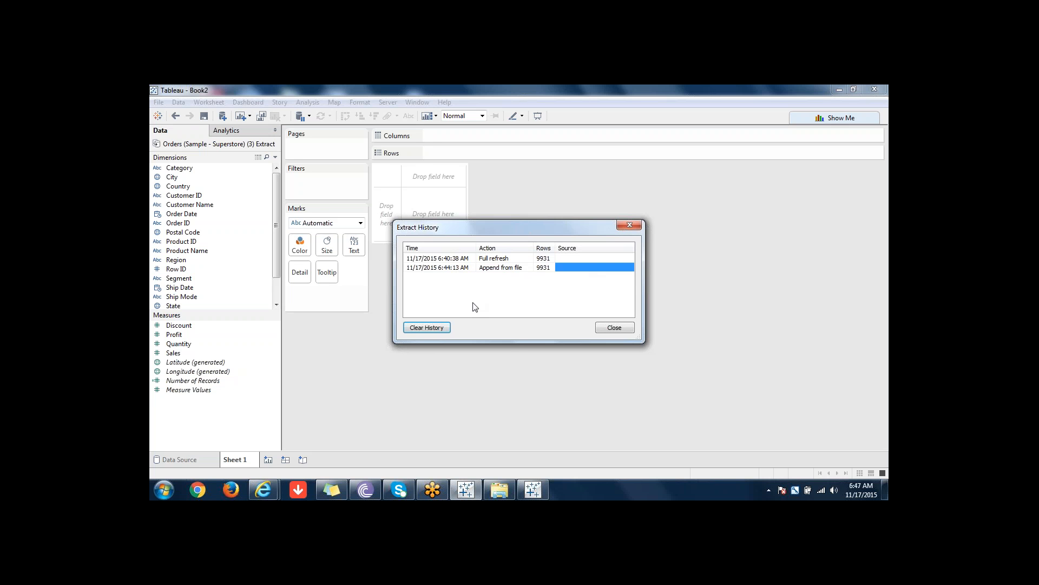
pyautogui.click(608, 328)
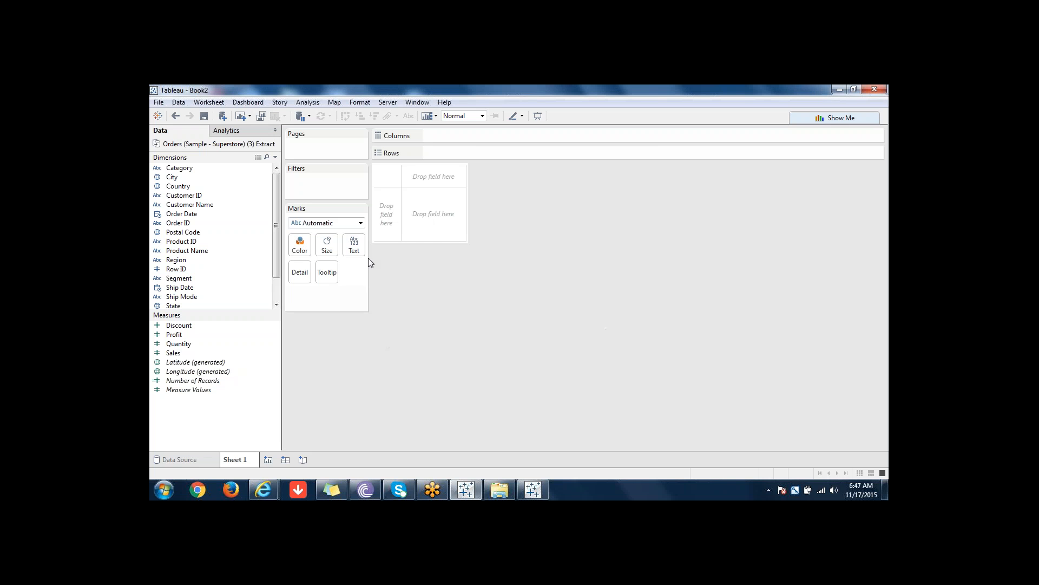
# Step: Look at the Edit Data Source Filters settings of the extract and cancel them without adding a filter
pyautogui.rightClick(197, 144)
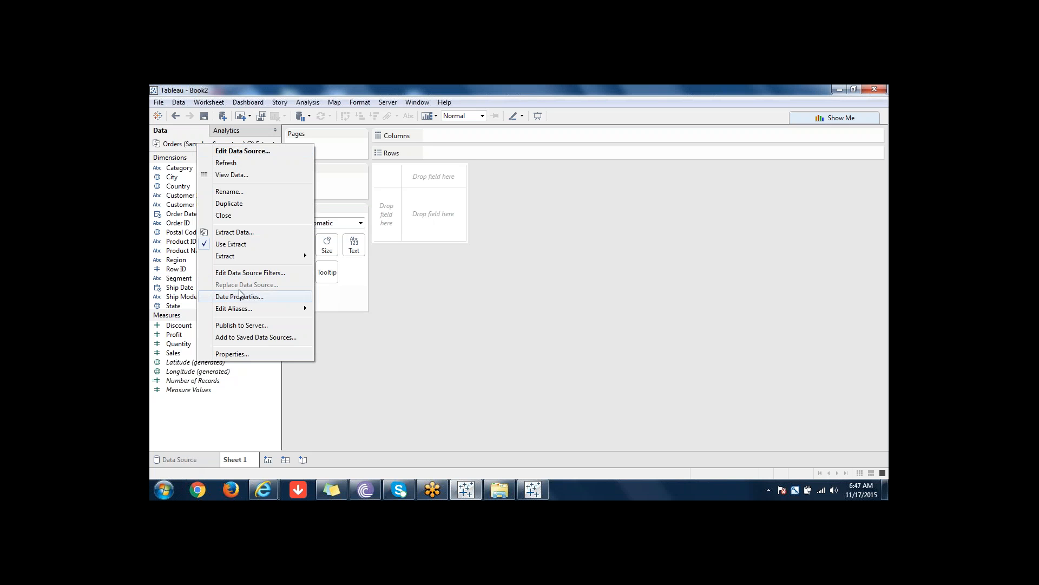
pyautogui.click(245, 274)
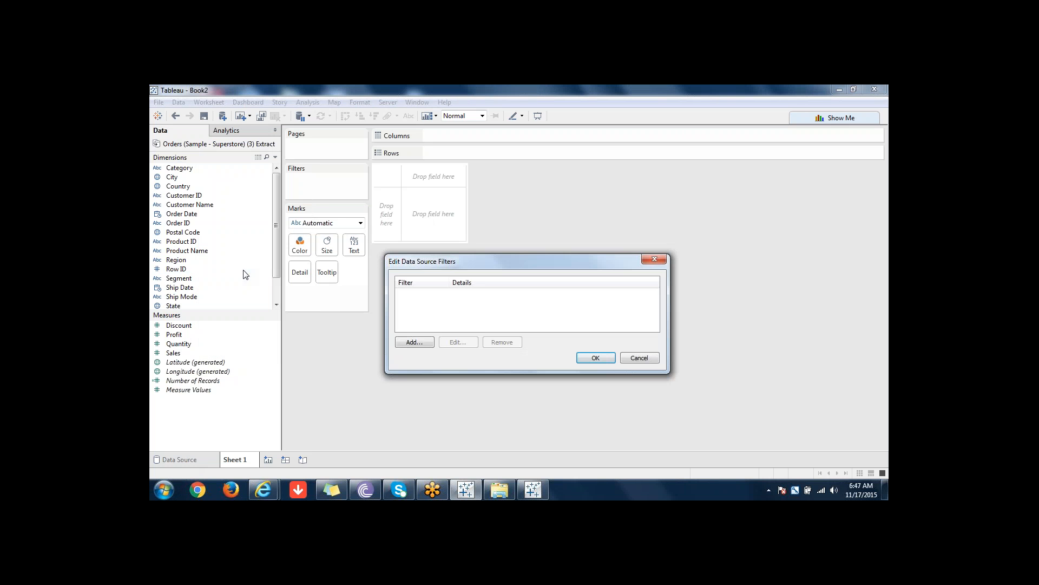
pyautogui.click(645, 359)
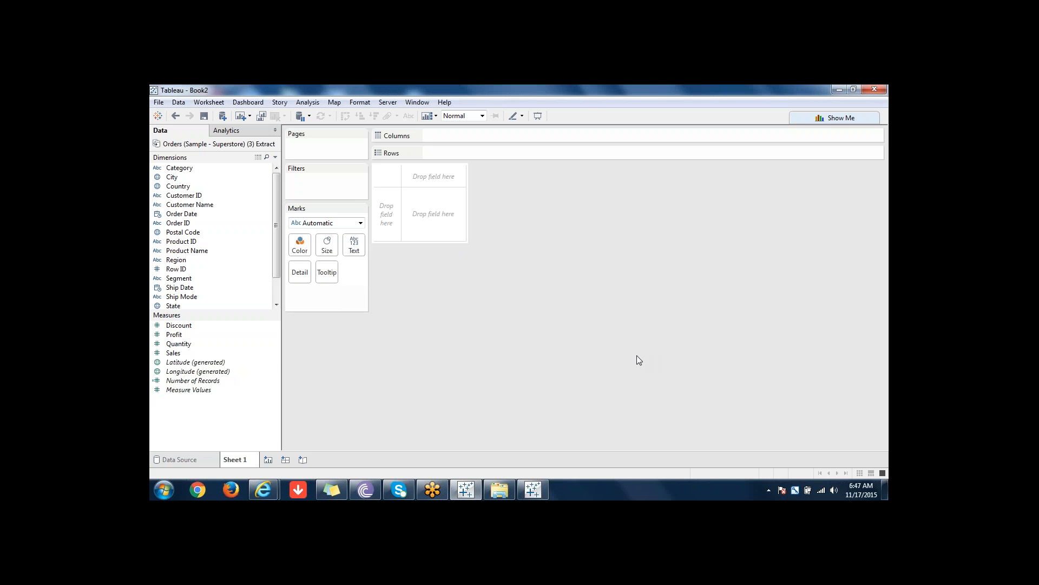
# Step: Try February as the fiscal year start in the data source's Date Properties, review the date formats, and cancel the changes
pyautogui.rightClick(214, 146)
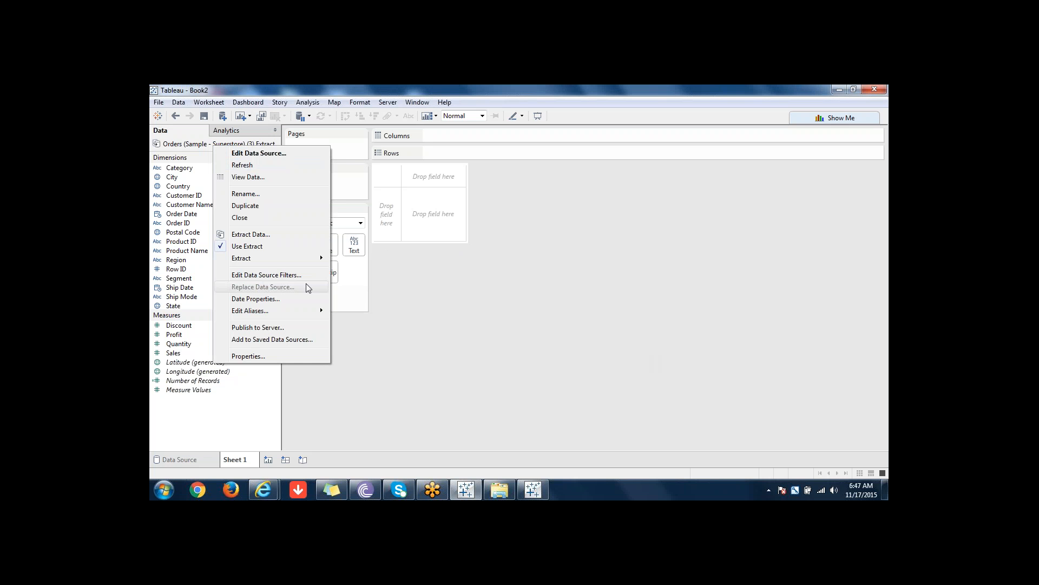
pyautogui.click(265, 301)
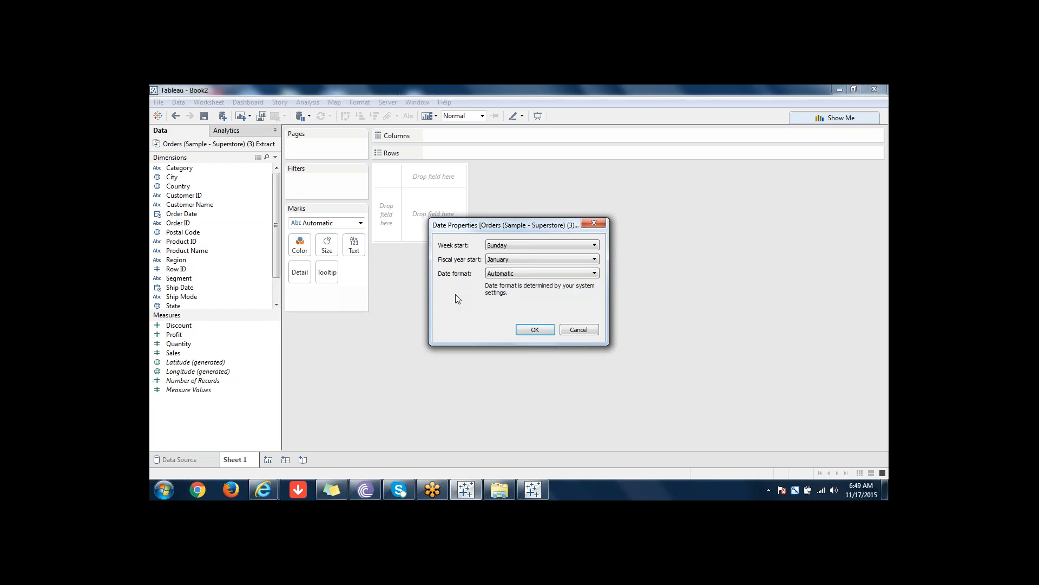
pyautogui.click(595, 260)
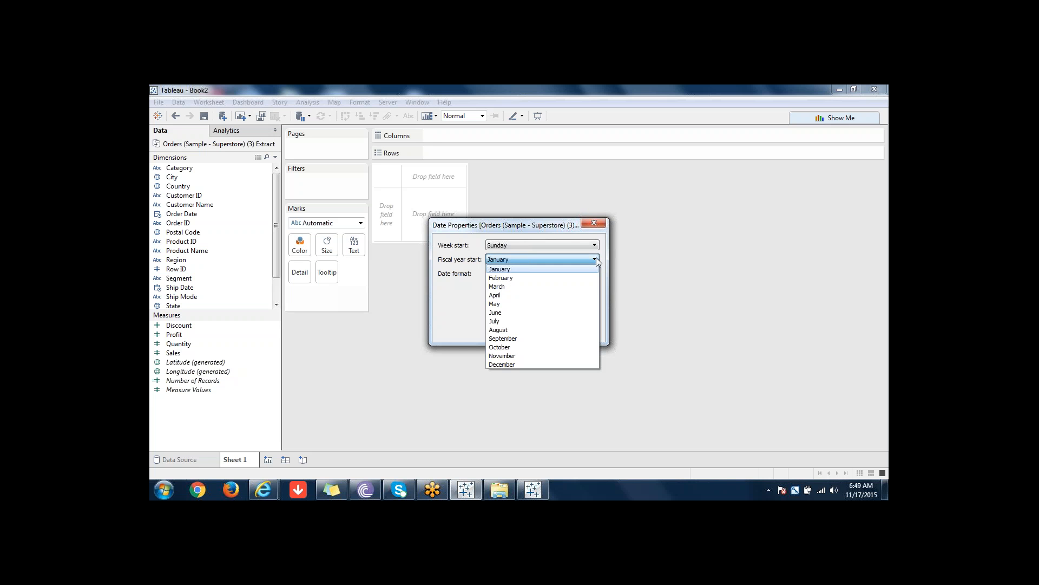
pyautogui.click(524, 279)
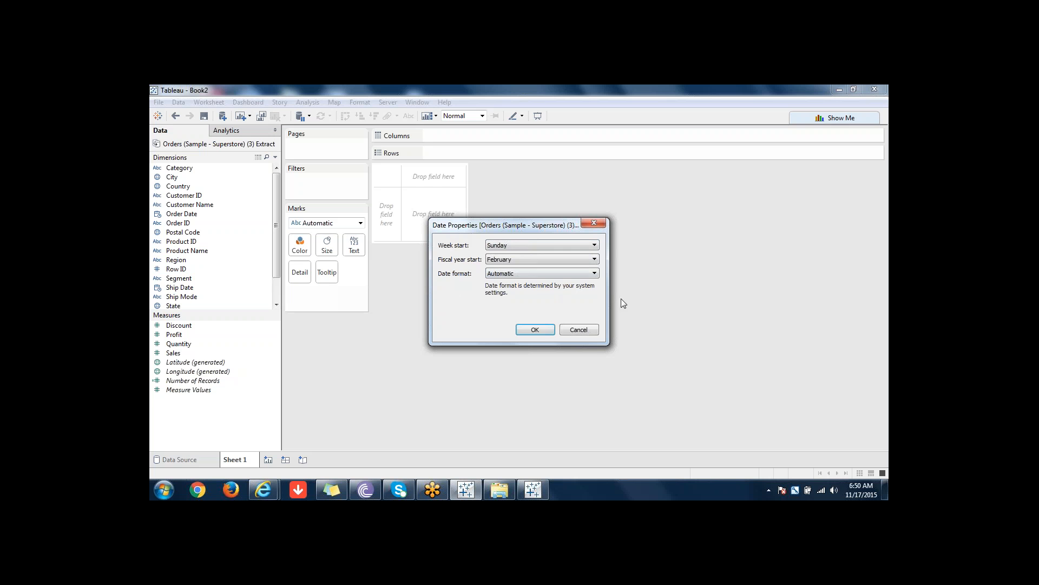
pyautogui.click(594, 273)
pyautogui.click(594, 274)
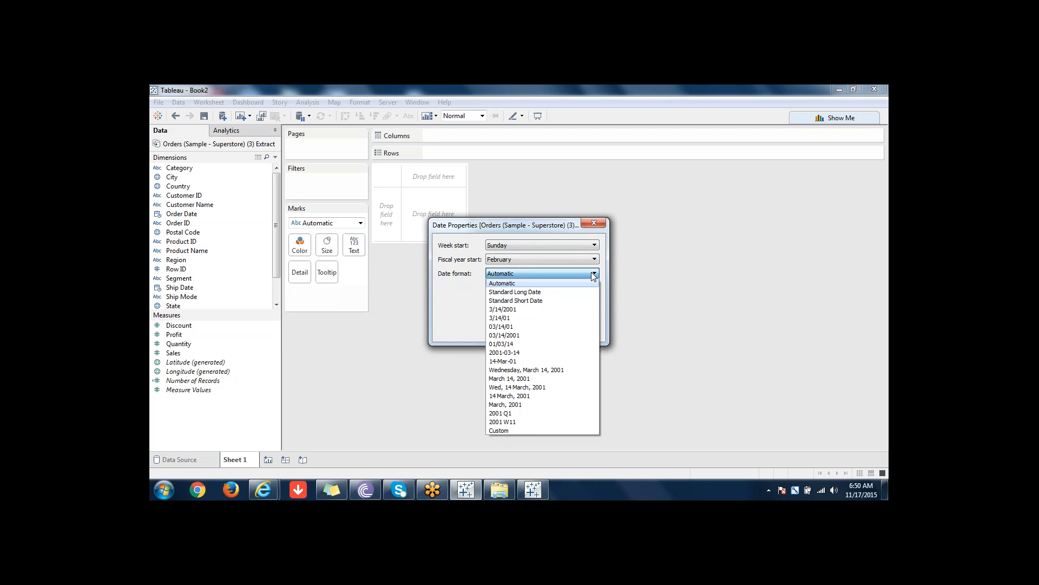
pyautogui.click(442, 292)
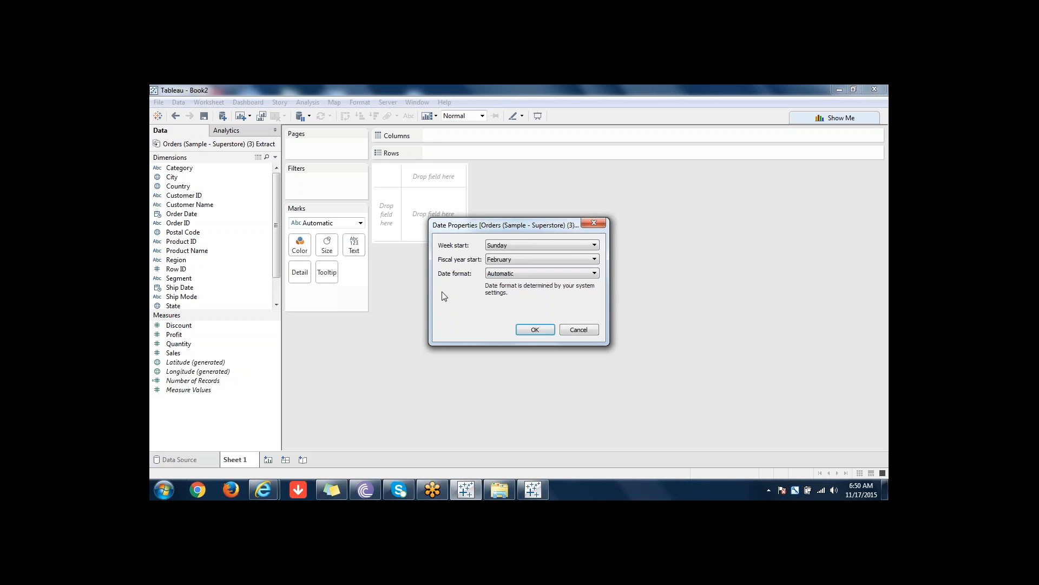
pyautogui.click(578, 331)
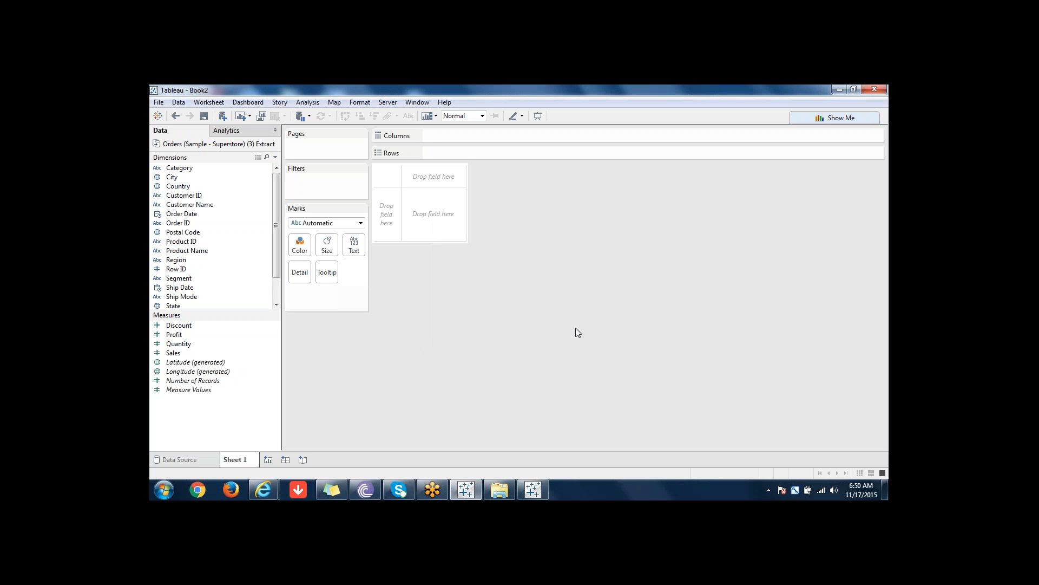
# Step: Open the first Customer ID member's alias for editing in the data source's aliases and cancel without changing it
pyautogui.rightClick(222, 145)
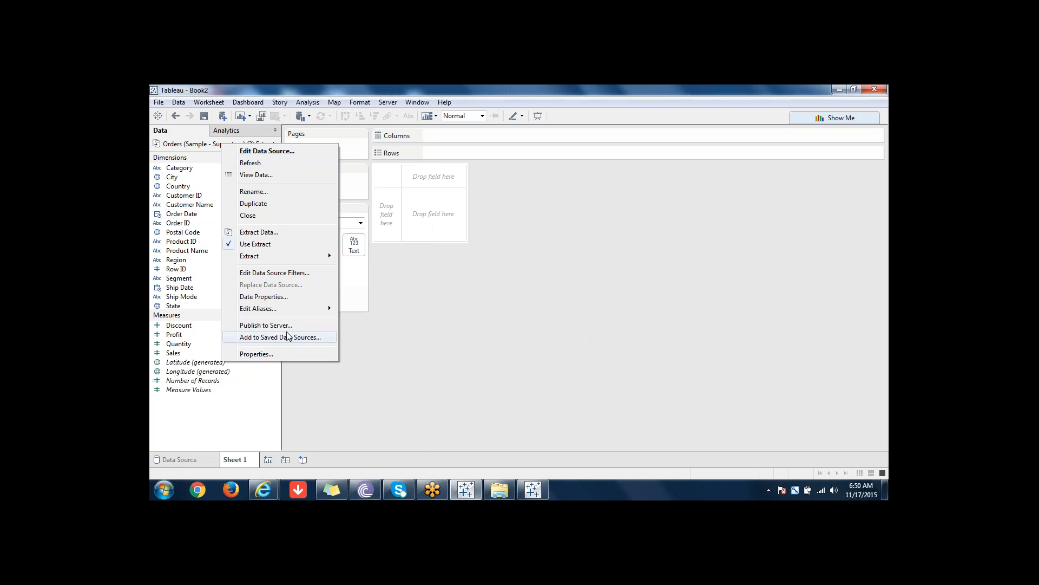
pyautogui.moveTo(276, 307)
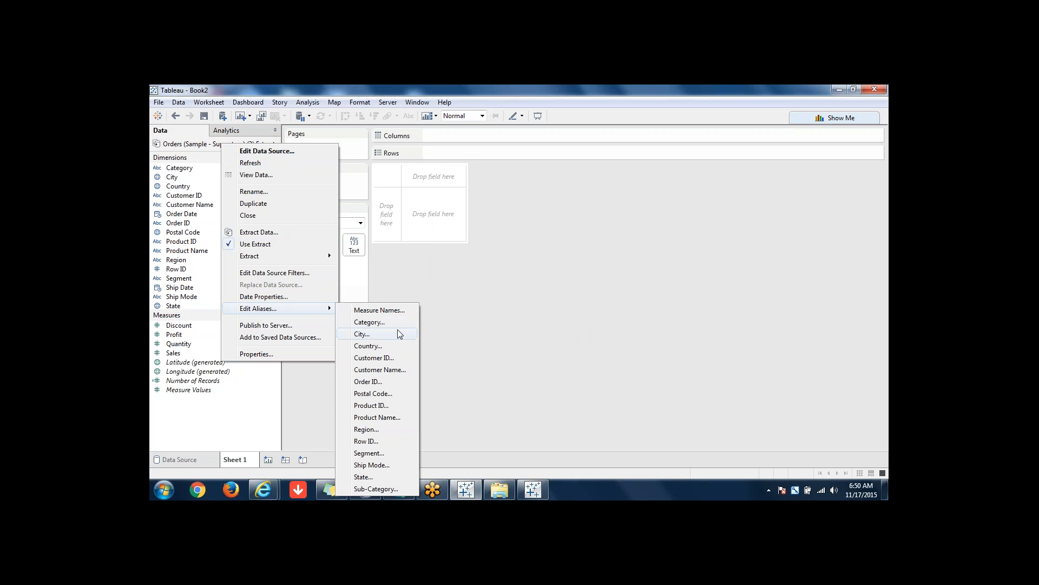
pyautogui.click(371, 359)
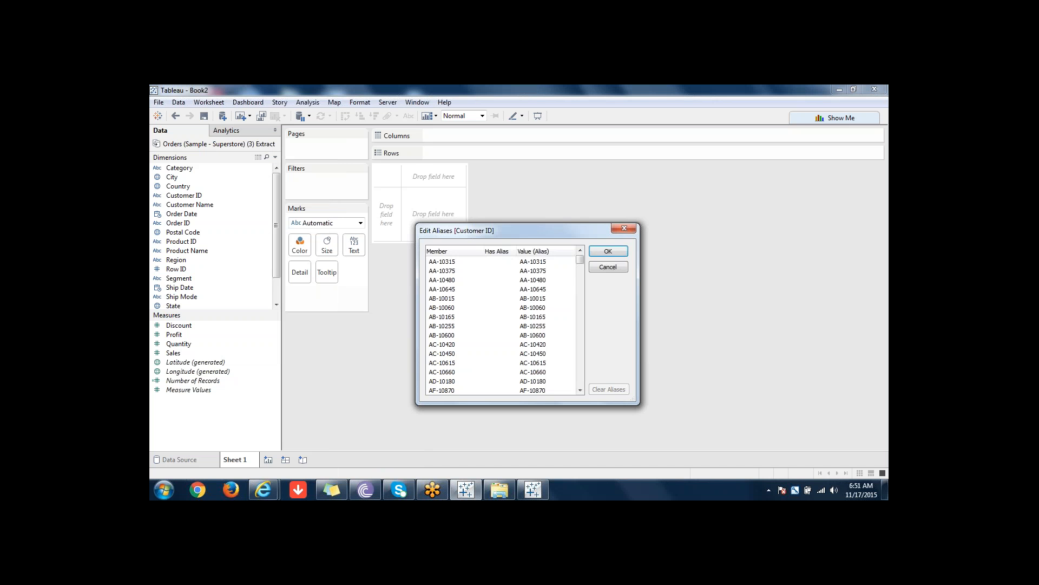
pyautogui.click(541, 262)
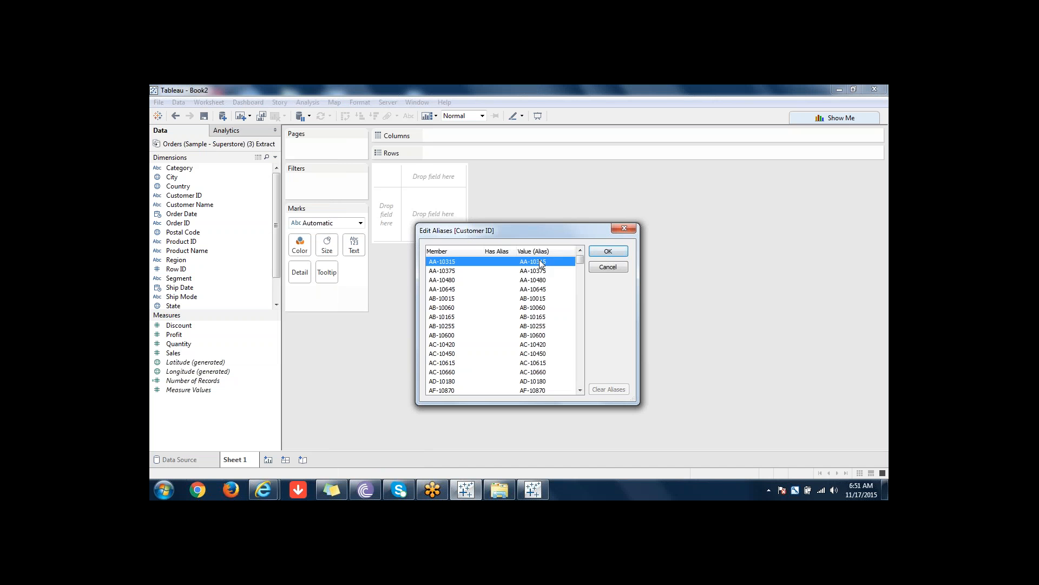
pyautogui.click(542, 262)
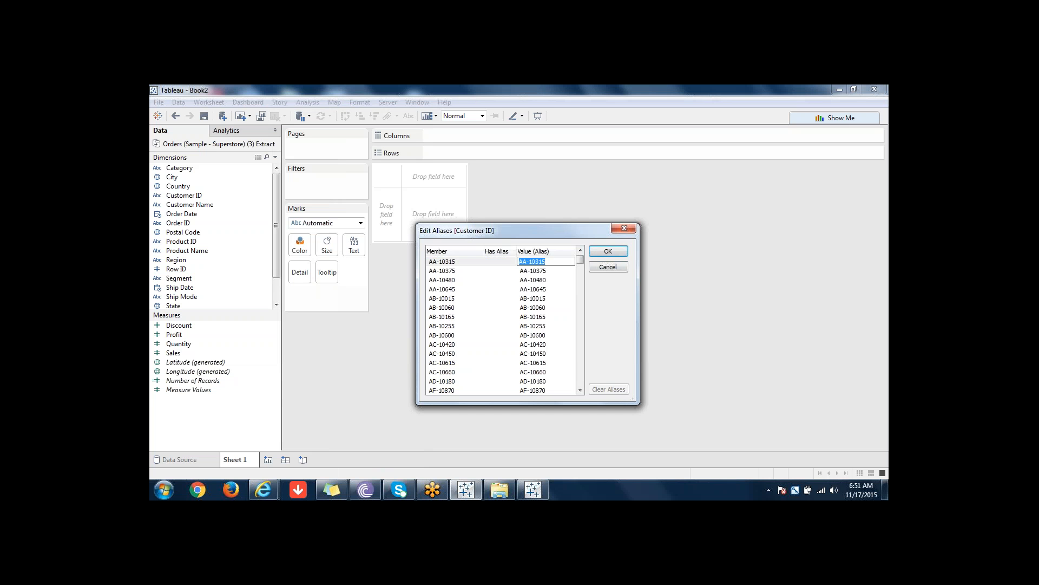
pyautogui.click(618, 268)
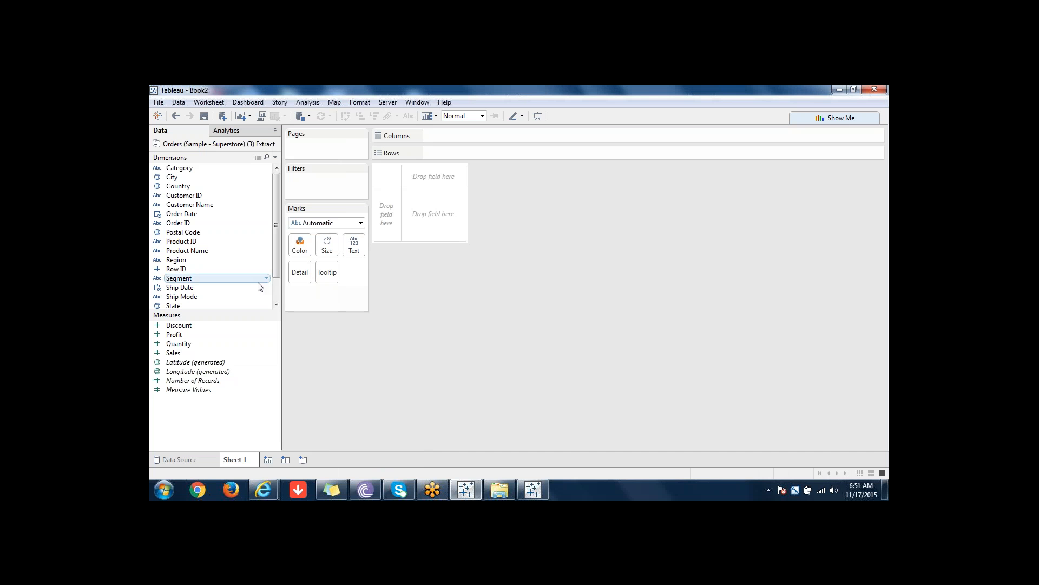
# Step: Try the alias "kdjsakl" for the first Customer Name member in the data source's aliases and cancel the edit
pyautogui.click(209, 296)
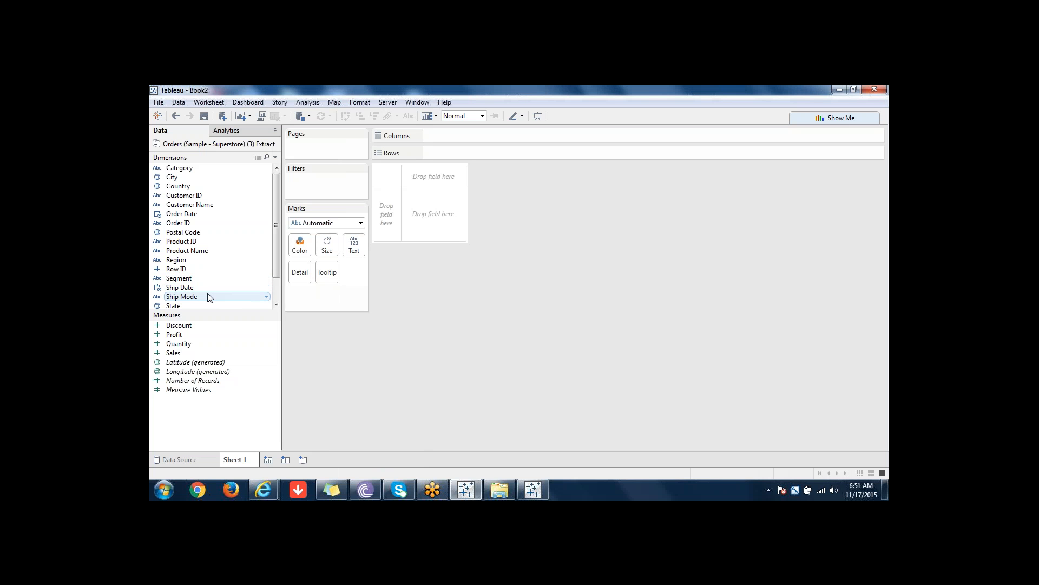
pyautogui.rightClick(214, 144)
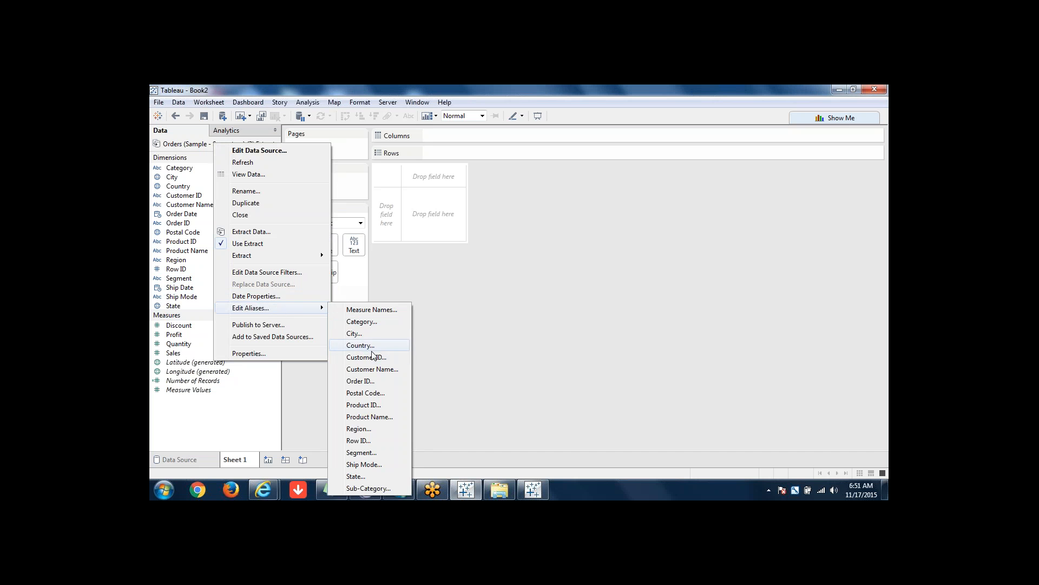
pyautogui.click(372, 369)
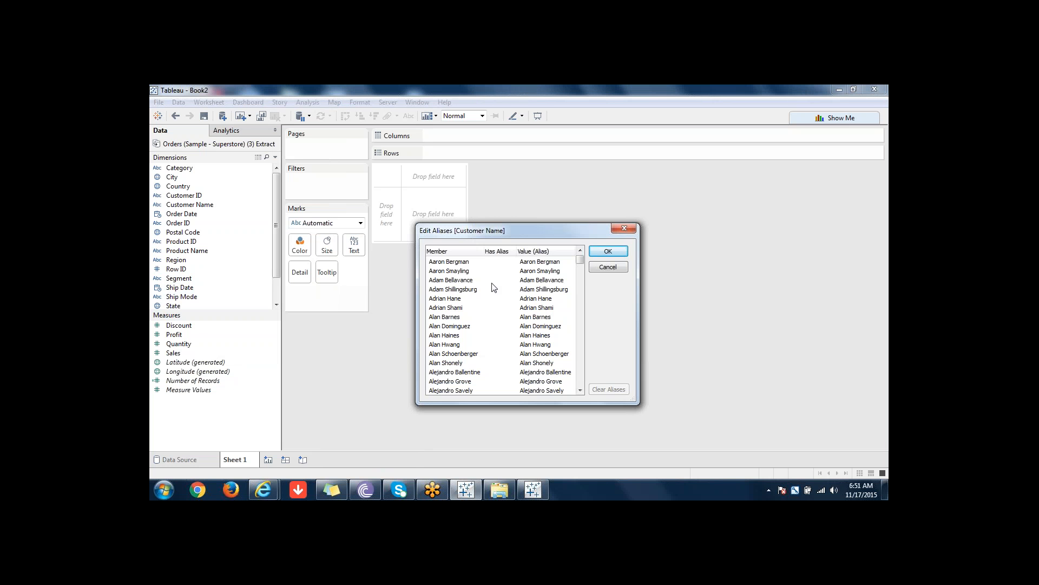
pyautogui.click(561, 262)
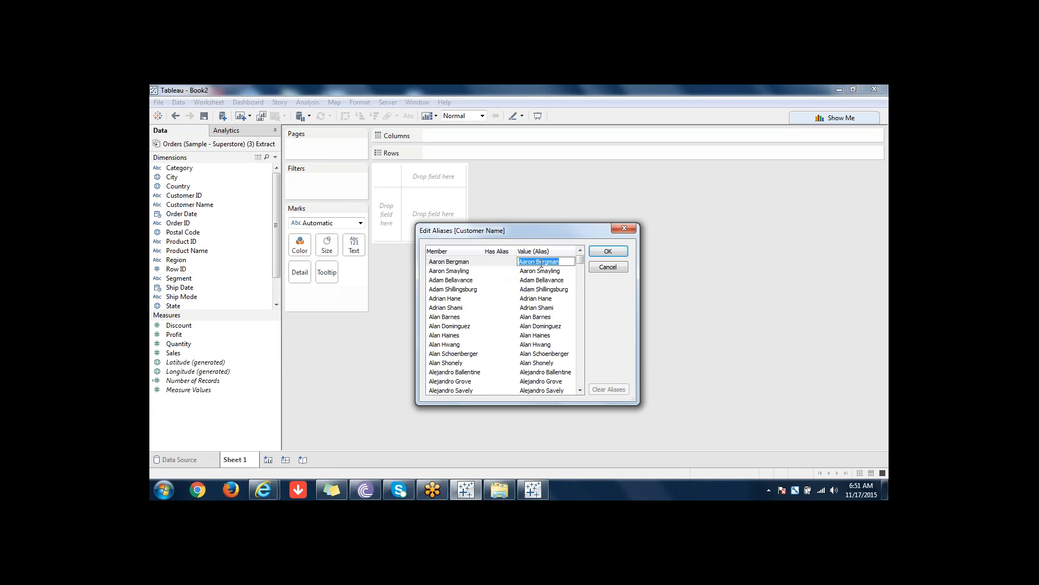
pyautogui.write('kdjsakl')
pyautogui.click(607, 267)
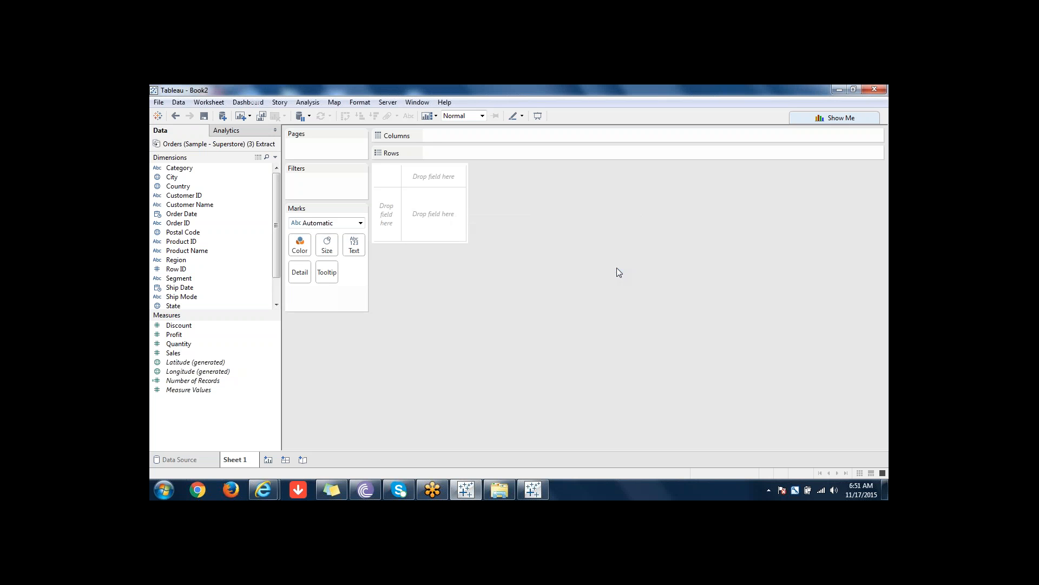
# Step: Look at the Tableau Server sign-in for publishing the data source and cancel it without connecting
pyautogui.rightClick(222, 148)
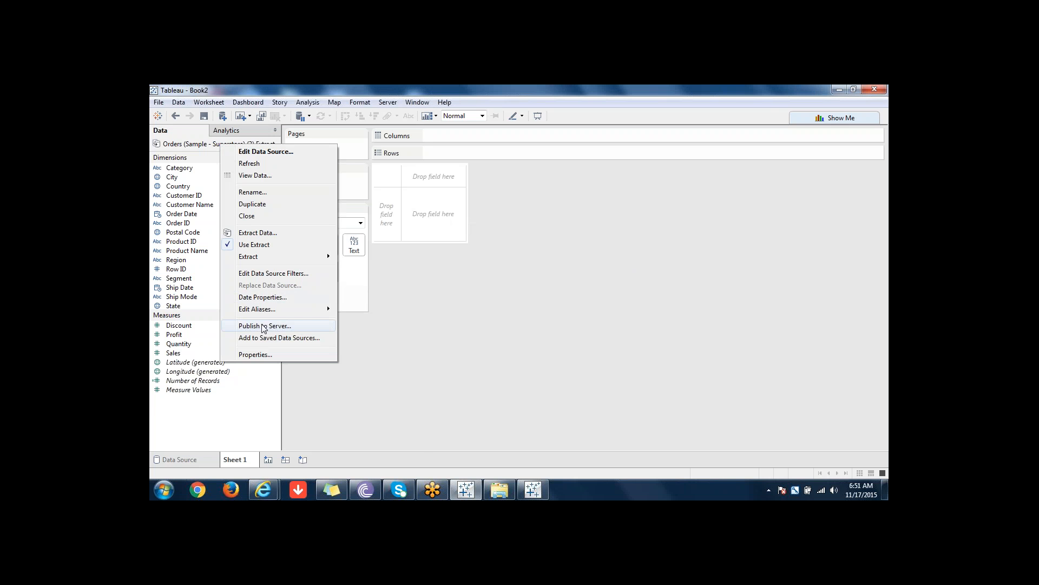
pyautogui.moveTo(262, 312)
pyautogui.click(264, 326)
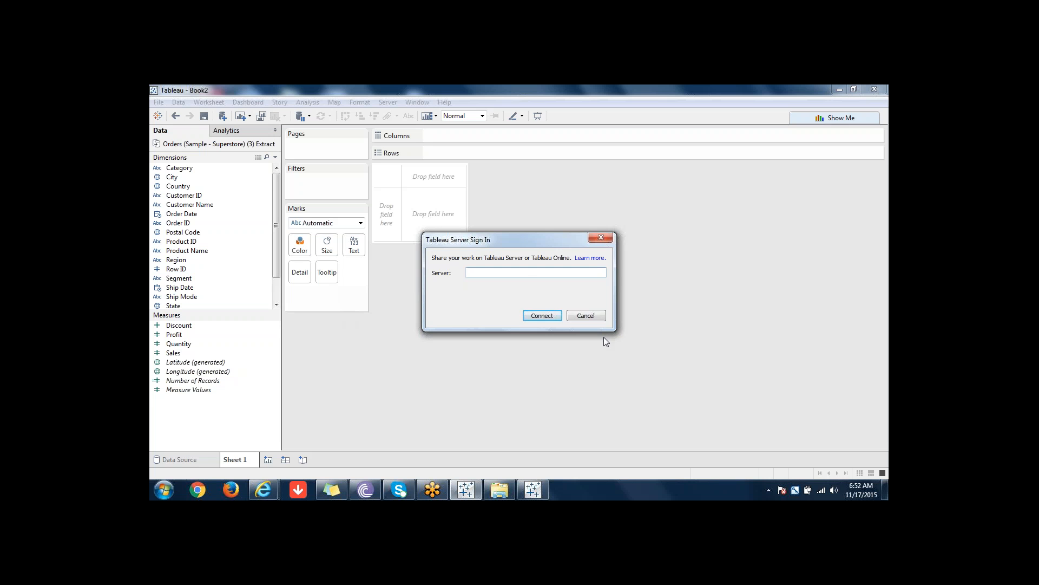
pyautogui.click(589, 317)
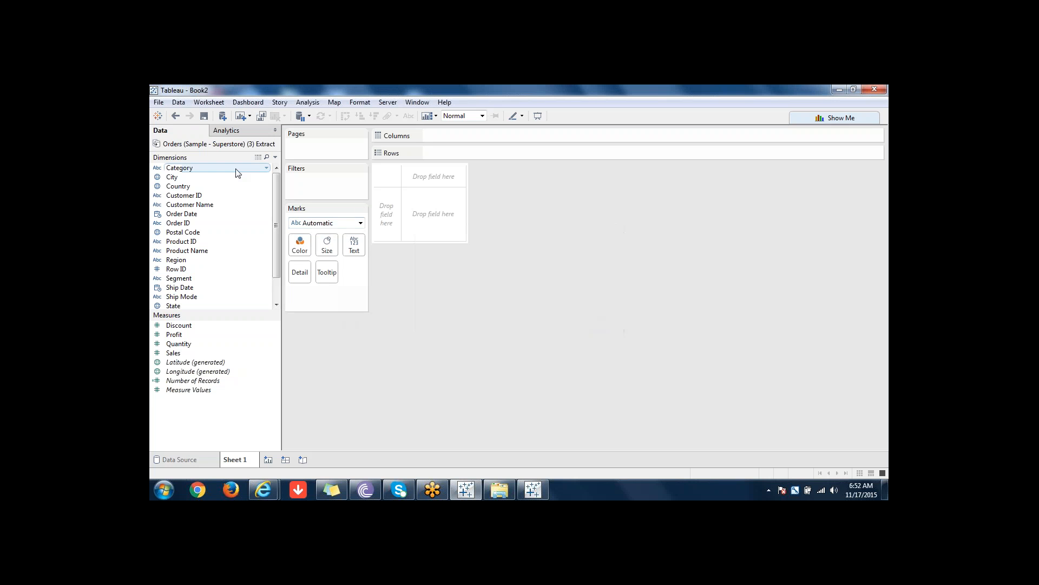
# Step: Review the data source's remaining options and switch to the en_US-US folder in Windows Explorer to view its data source files
pyautogui.rightClick(215, 149)
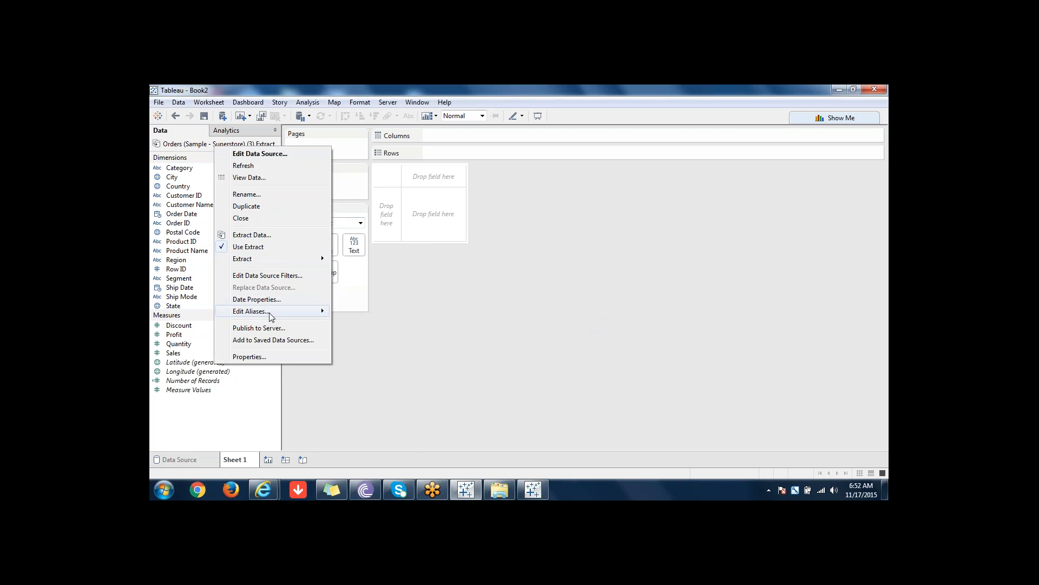
pyautogui.moveTo(265, 319)
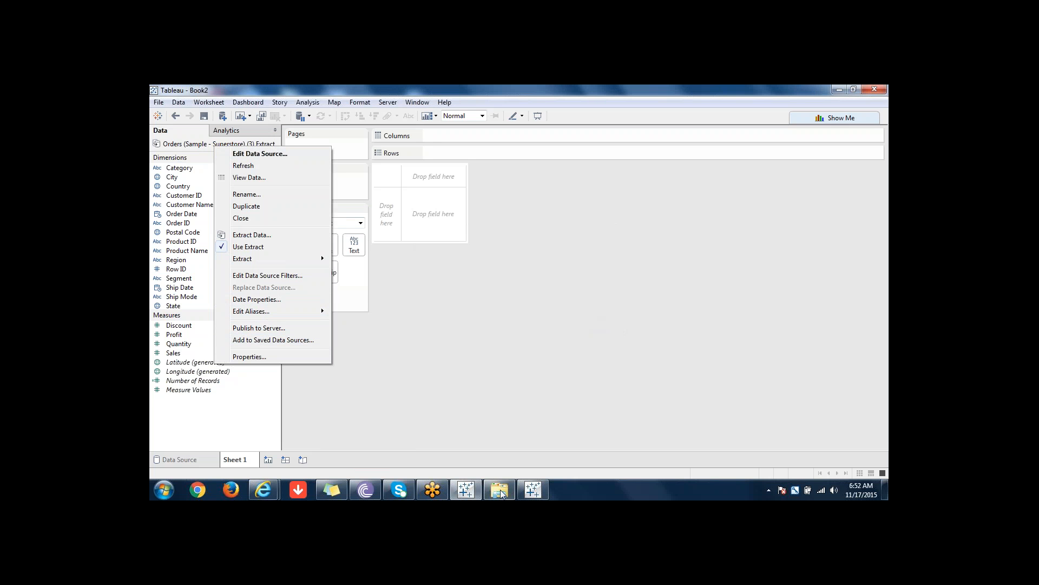
pyautogui.moveTo(500, 490)
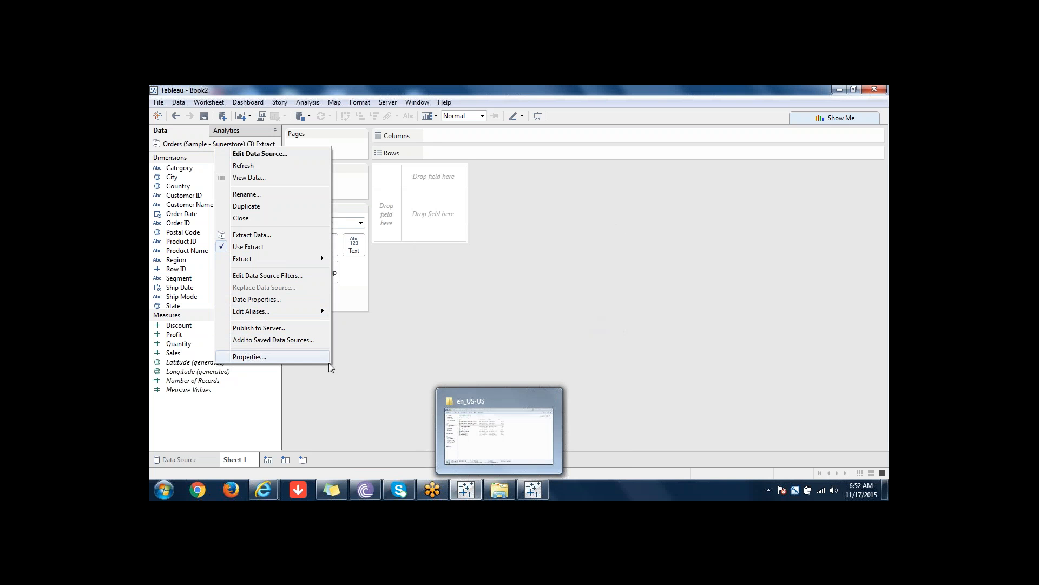
pyautogui.click(505, 439)
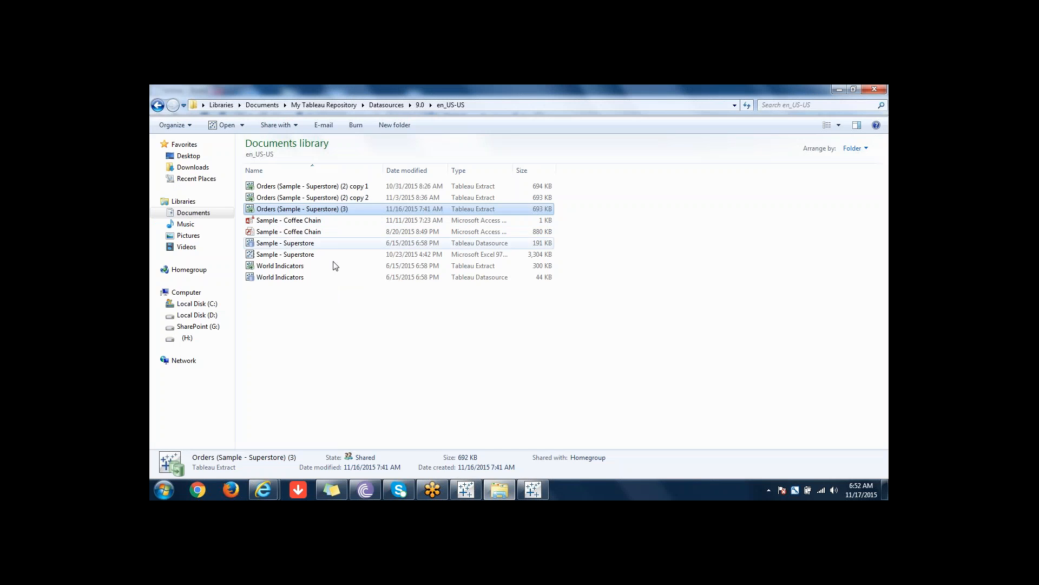
# Step: Switch back to Tableau's Book2 and view the connection properties of the Orders (Sample - Superstore) (3) extract
pyautogui.click(528, 490)
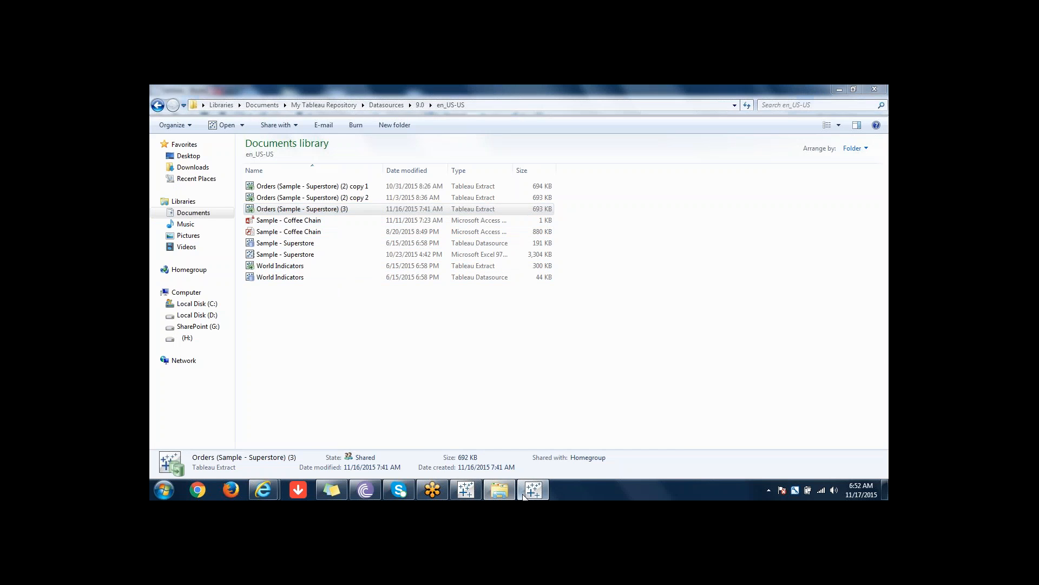
pyautogui.click(475, 493)
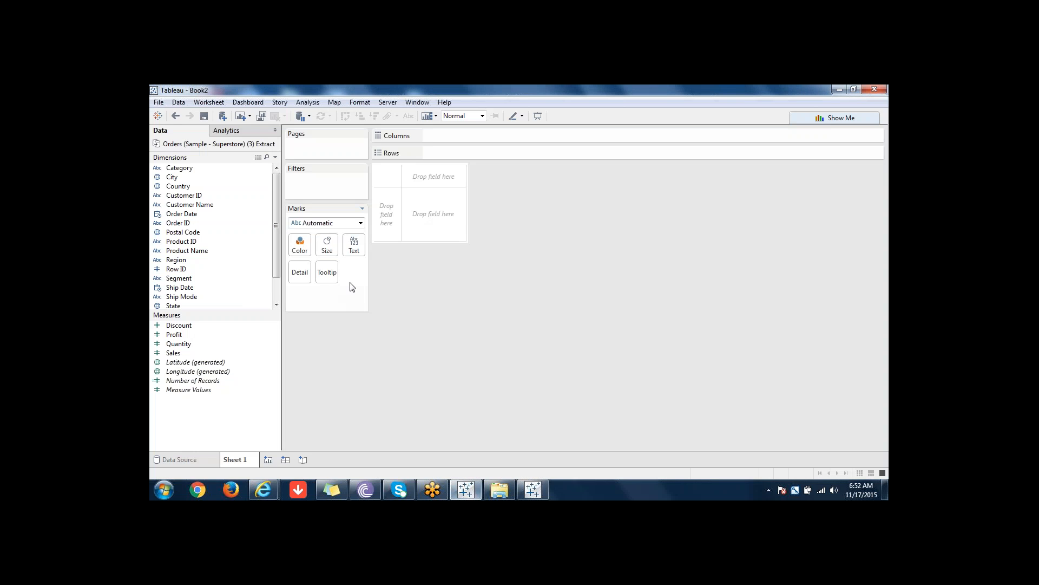
pyautogui.rightClick(211, 145)
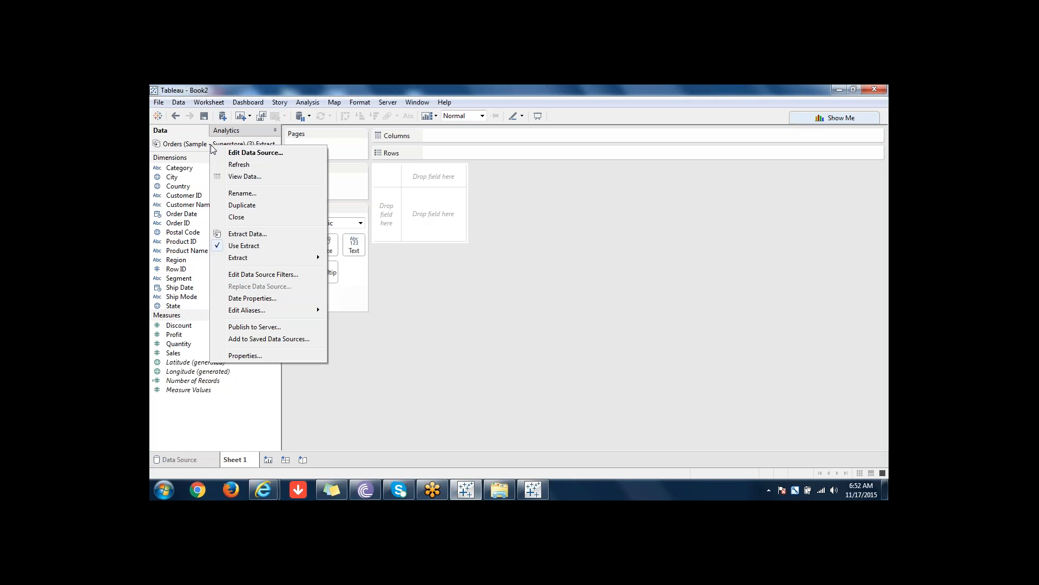
pyautogui.click(246, 355)
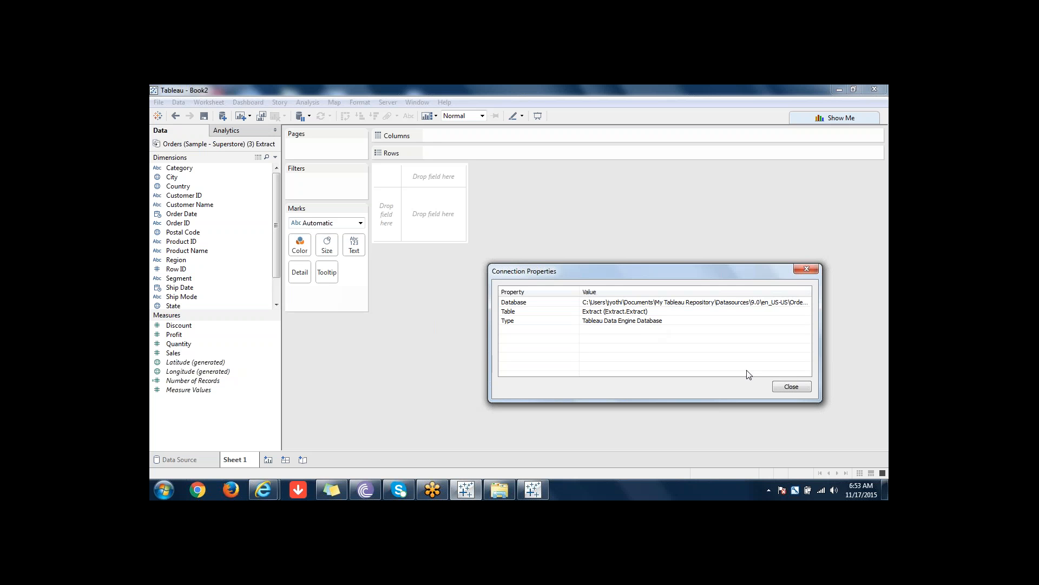
pyautogui.click(792, 386)
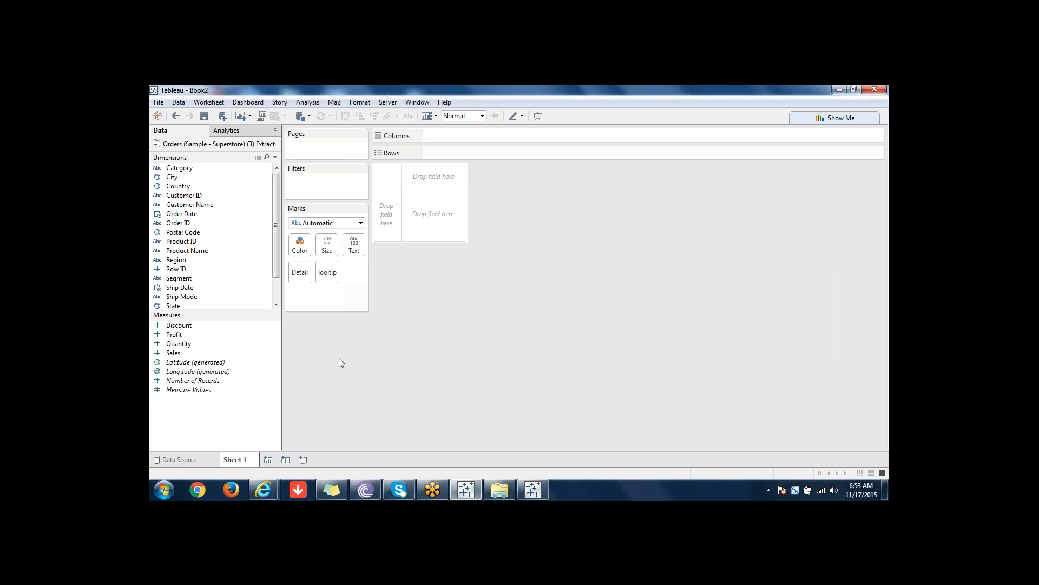
pyautogui.click(176, 103)
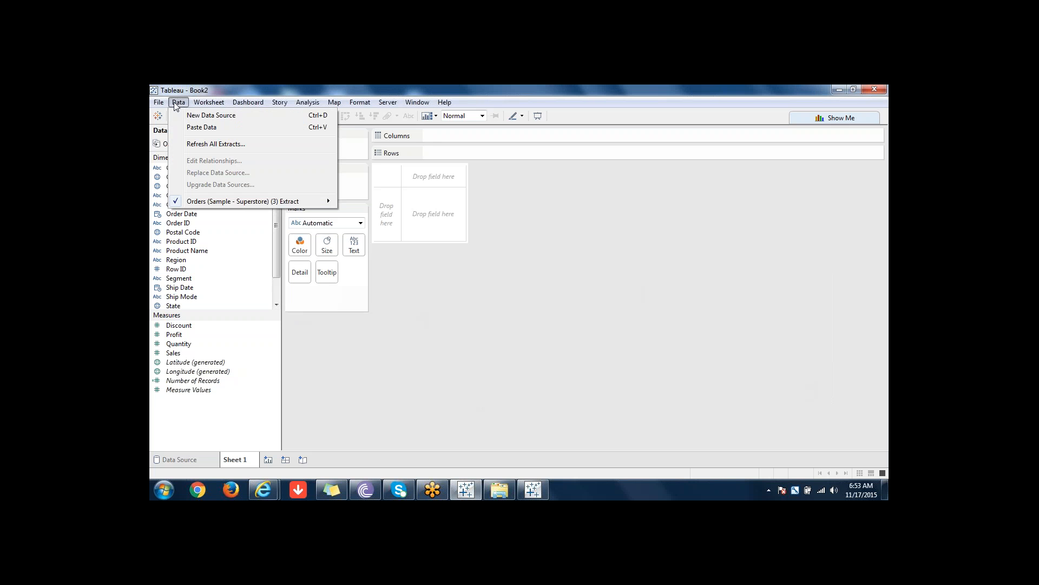
pyautogui.click(482, 325)
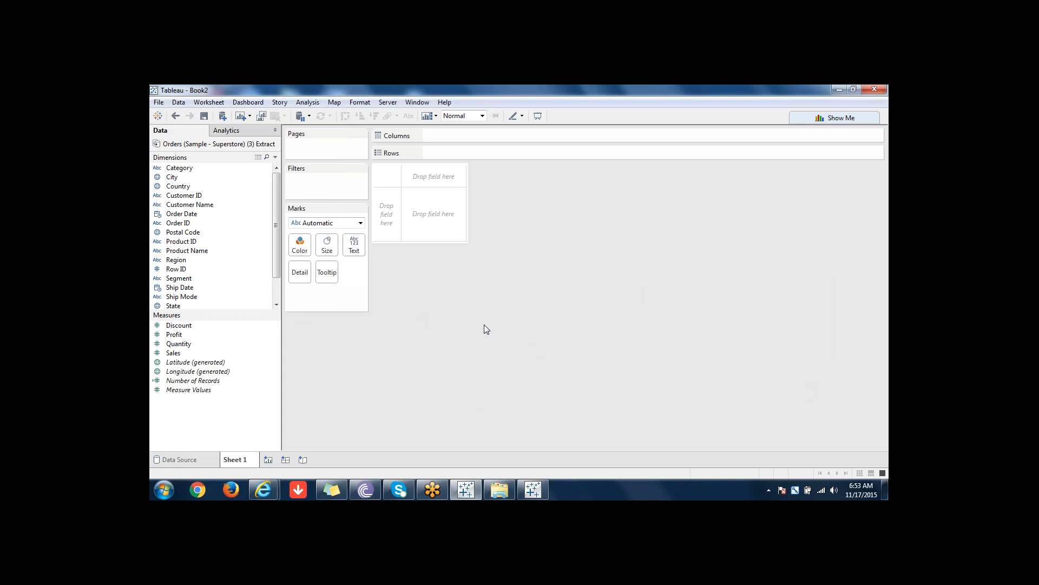
# Step: Switch to Windows Explorer and go up from the 9.0 en_US-US folder to the Datasources folder
pyautogui.click(494, 489)
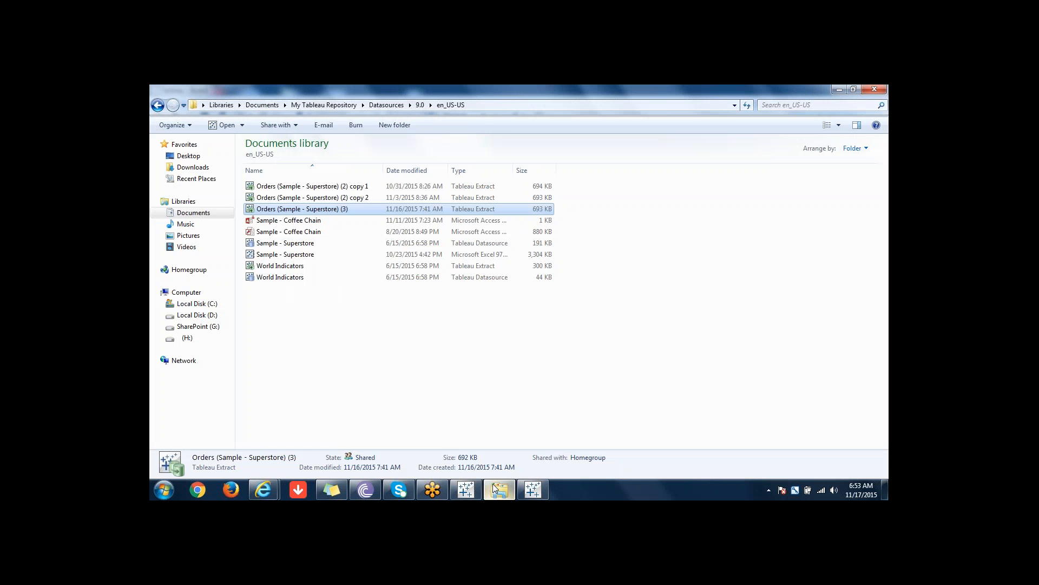
pyautogui.click(316, 307)
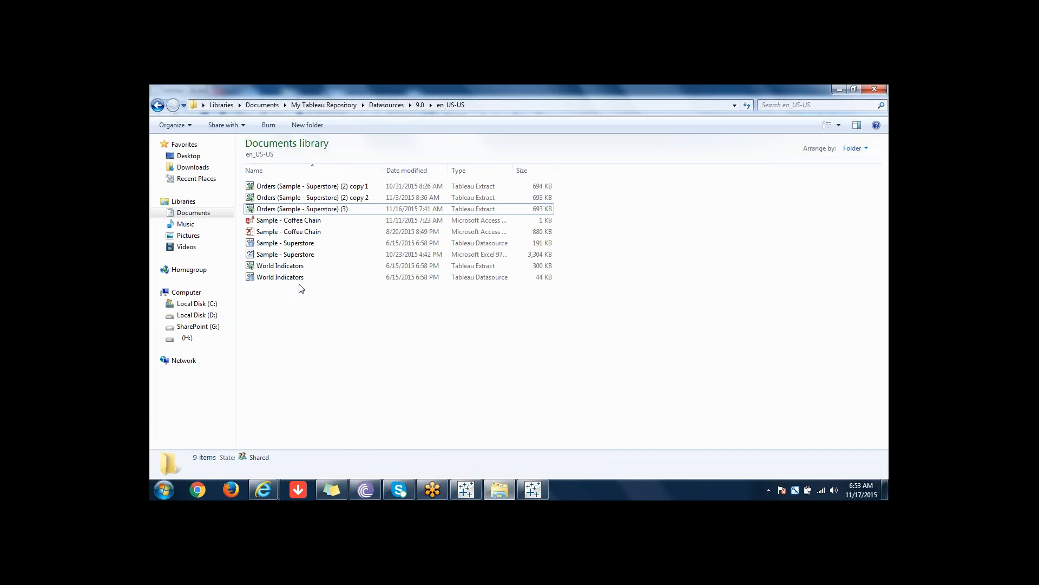
pyautogui.press('BackSpace')
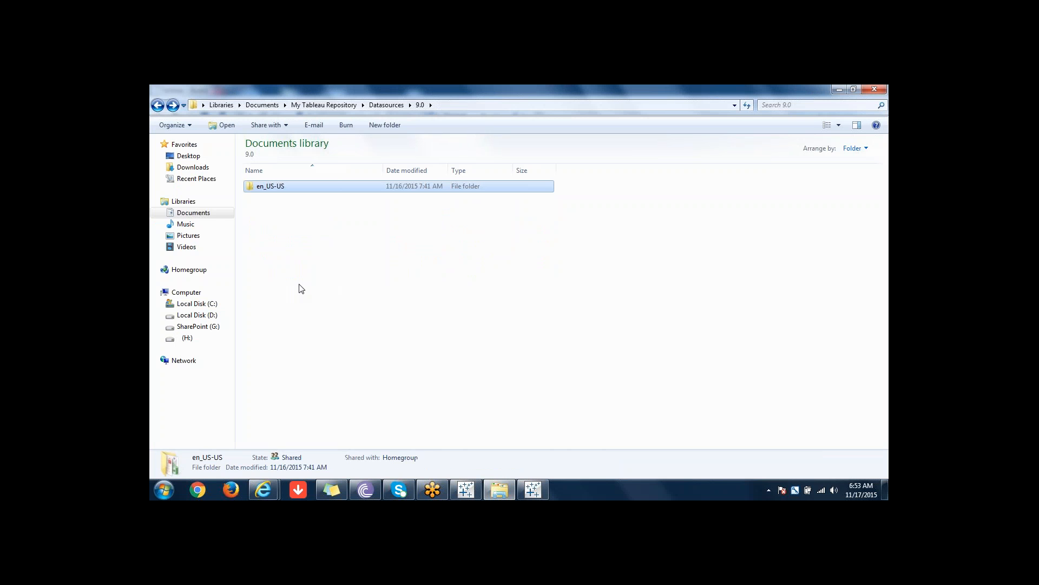
pyautogui.click(270, 187)
pyautogui.press('Delete')
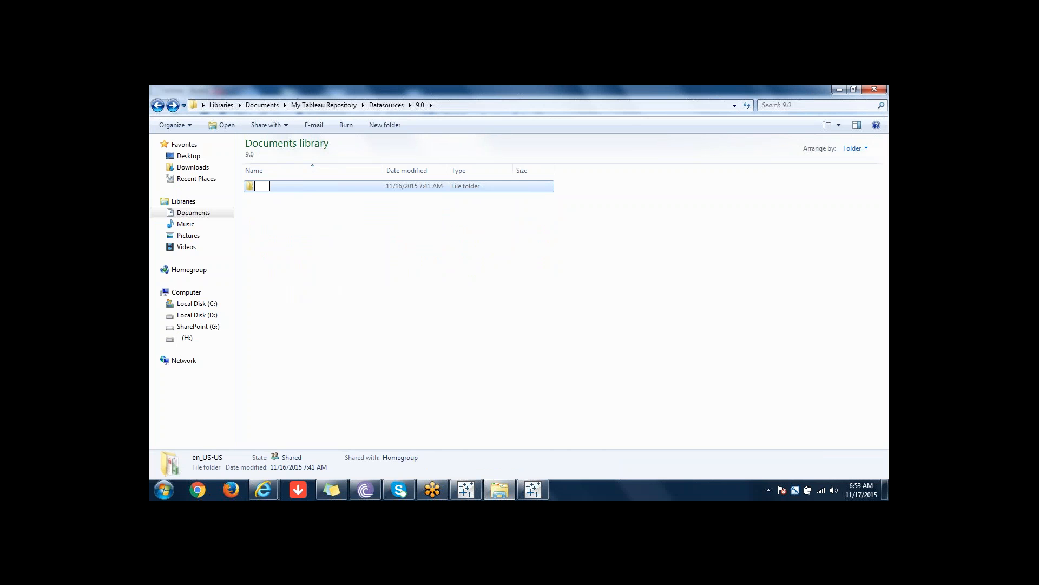
pyautogui.click(321, 293)
pyautogui.press('BackSpace')
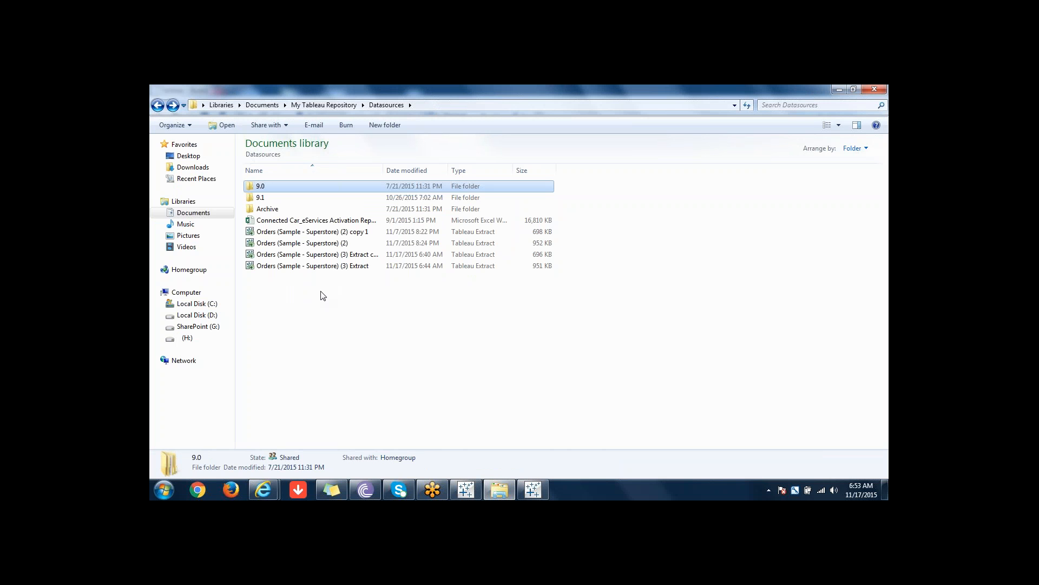
# Step: Examine the files in the 9.1 version's en_US-US folder and return to the Datasources folder
pyautogui.doubleClick(262, 197)
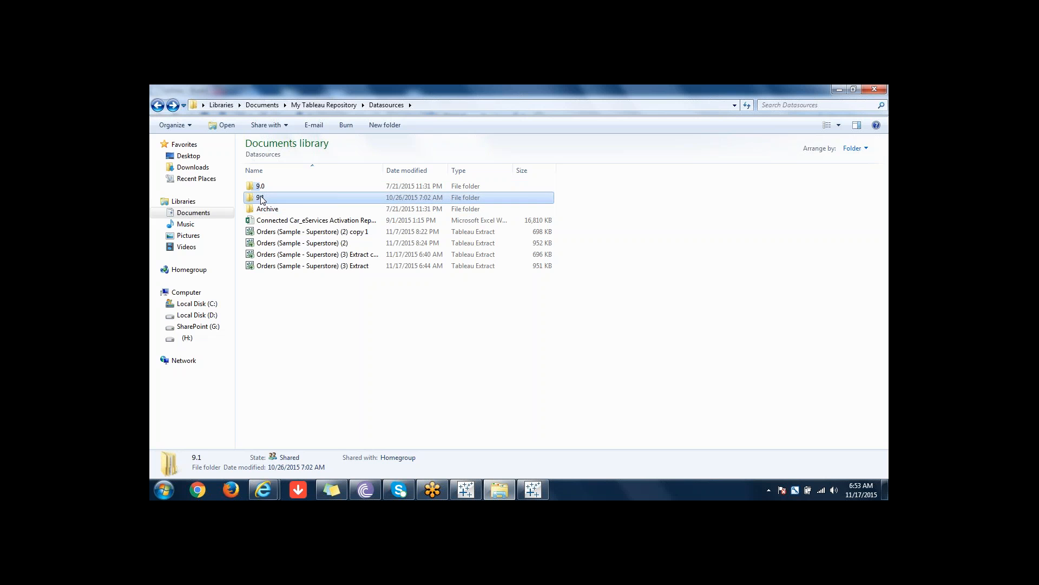
pyautogui.doubleClick(265, 186)
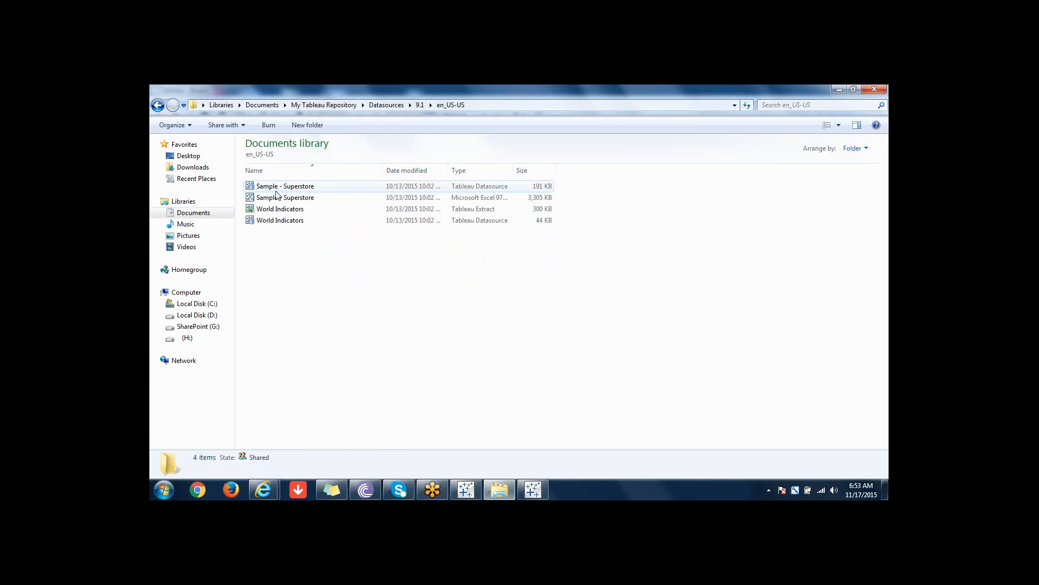
pyautogui.press('BackSpace')
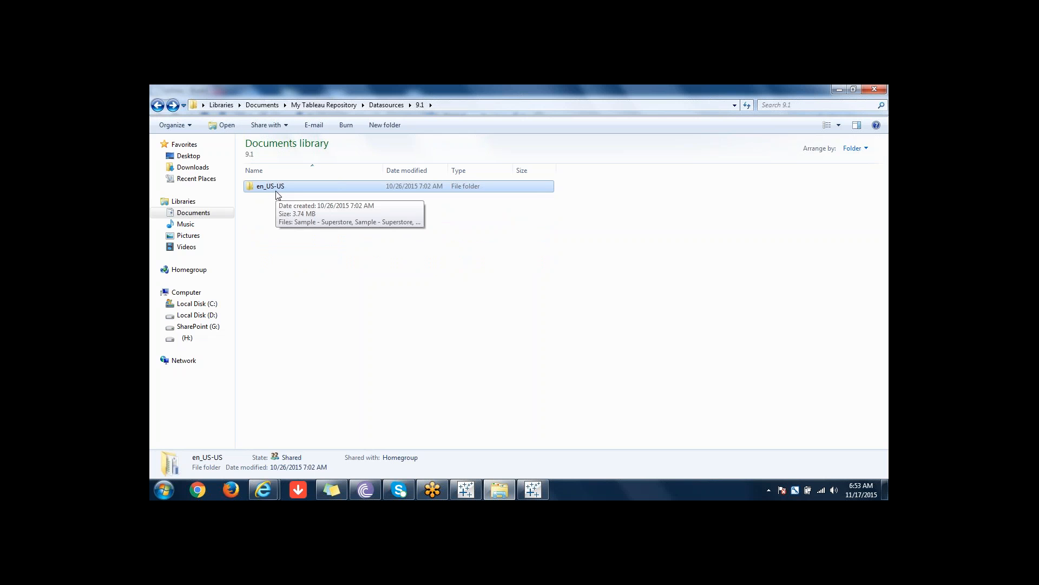
pyautogui.doubleClick(276, 189)
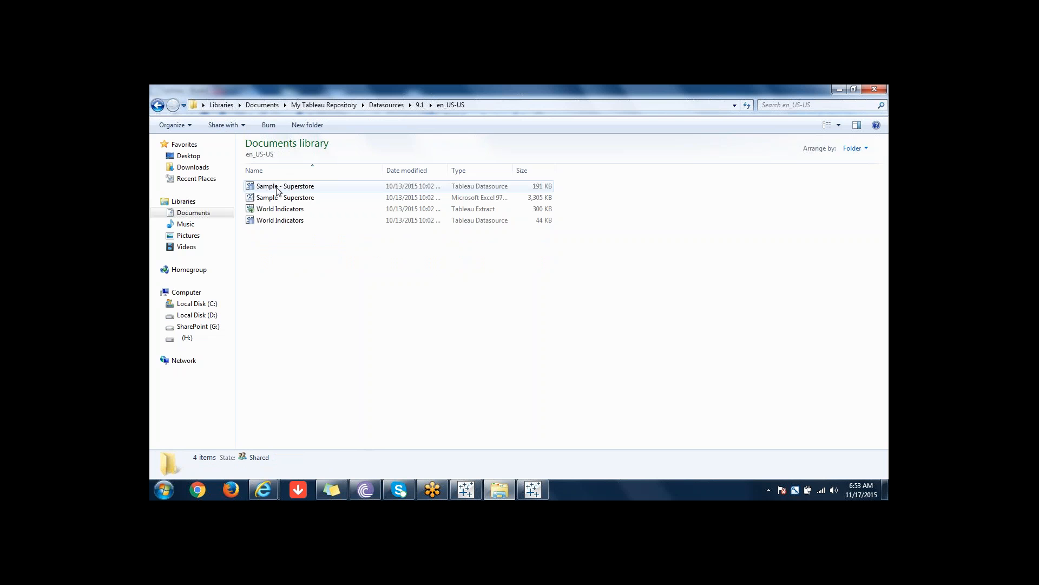
pyautogui.press('BackSpace')
pyautogui.press('BackSpace')
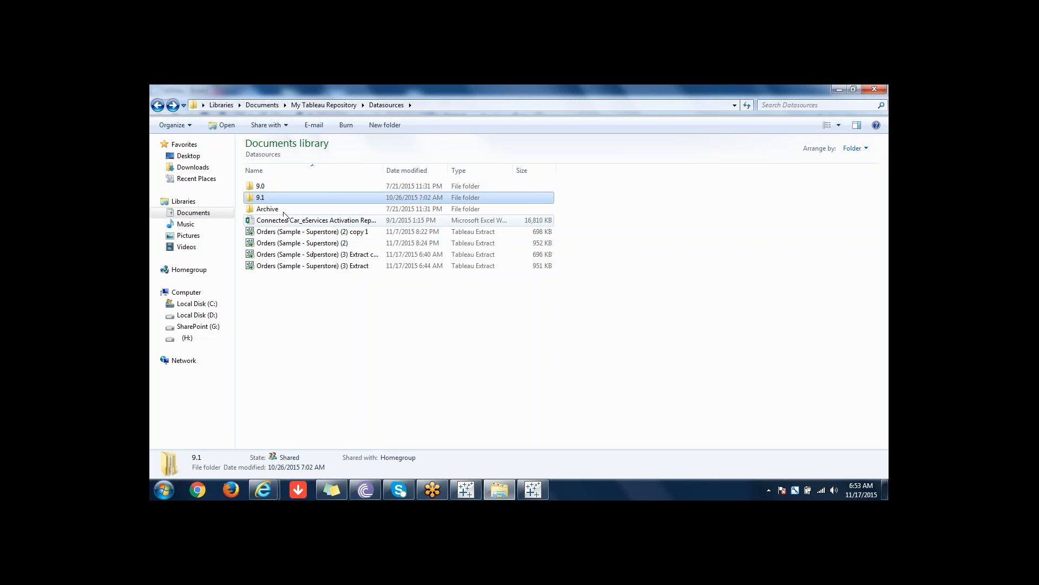
# Step: Check the contents of the Archive folder and reopen the en_US-US folder inside 9.0
pyautogui.doubleClick(271, 209)
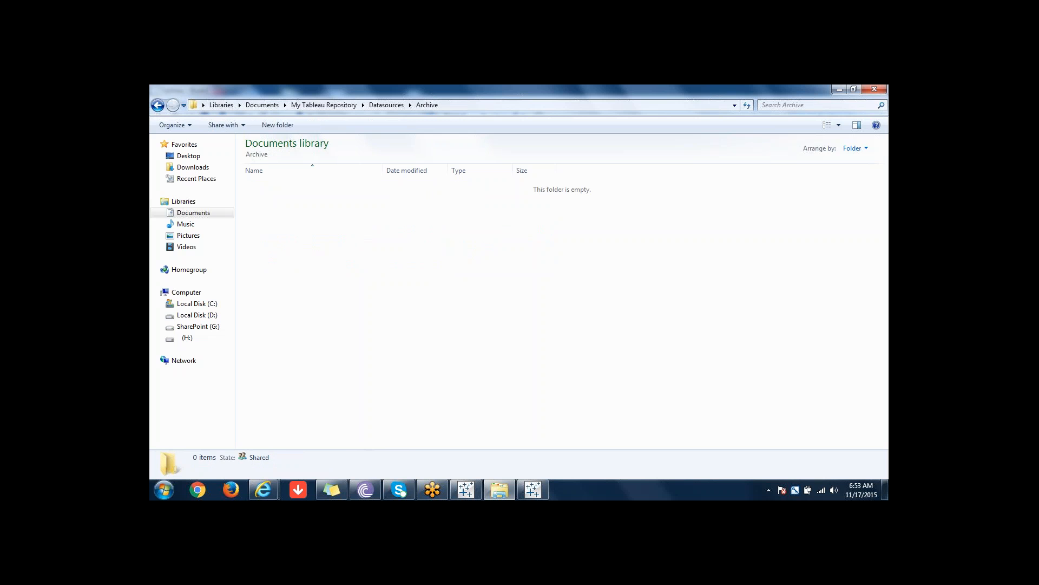
pyautogui.press('BackSpace')
pyautogui.doubleClick(264, 186)
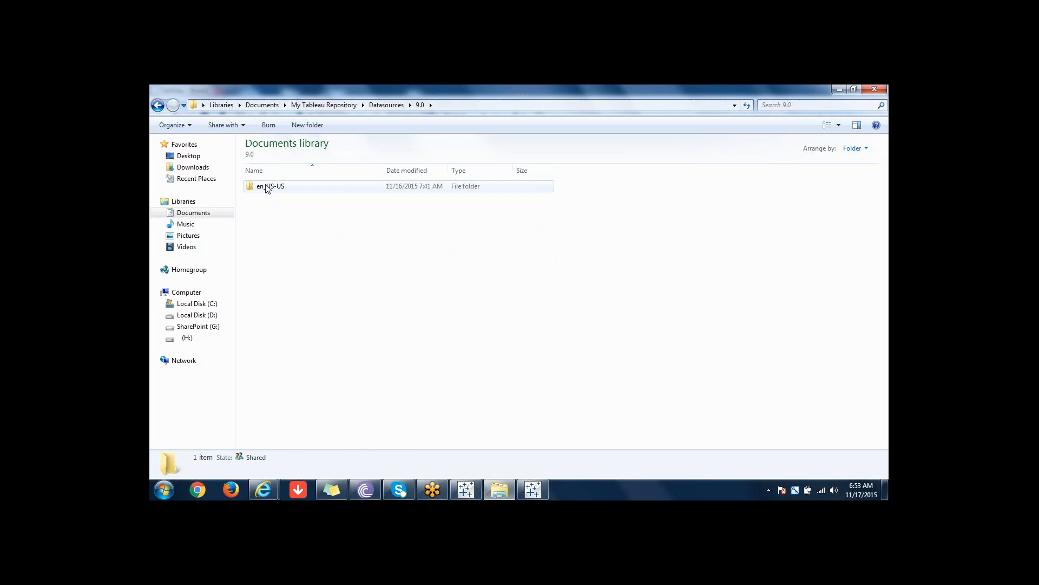
pyautogui.doubleClick(266, 187)
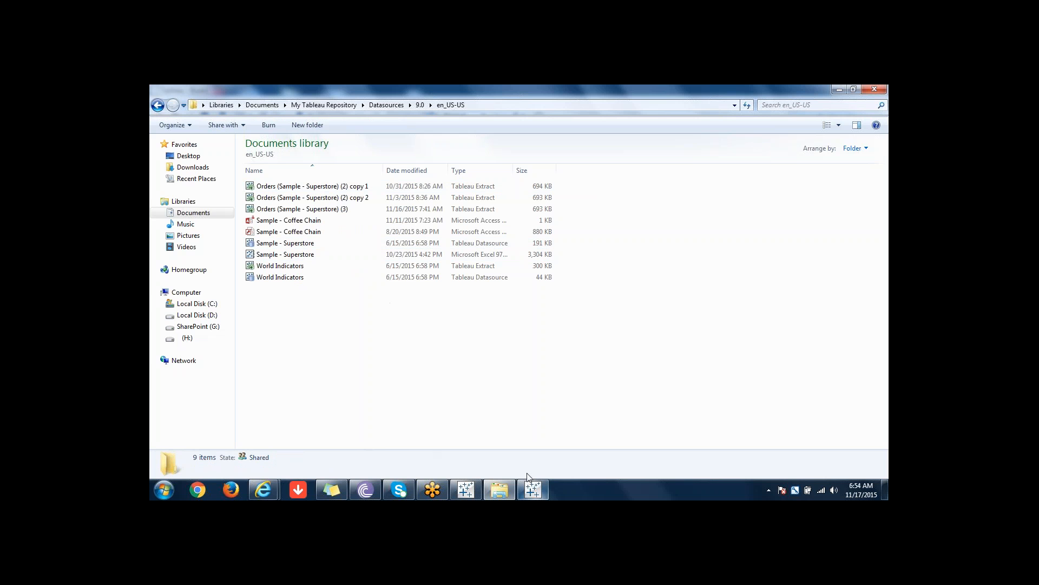
# Step: Switch to Tableau, start a new Excel data source connection and open the Sample - Superstore workbook in Excel from the file chooser
pyautogui.click(467, 489)
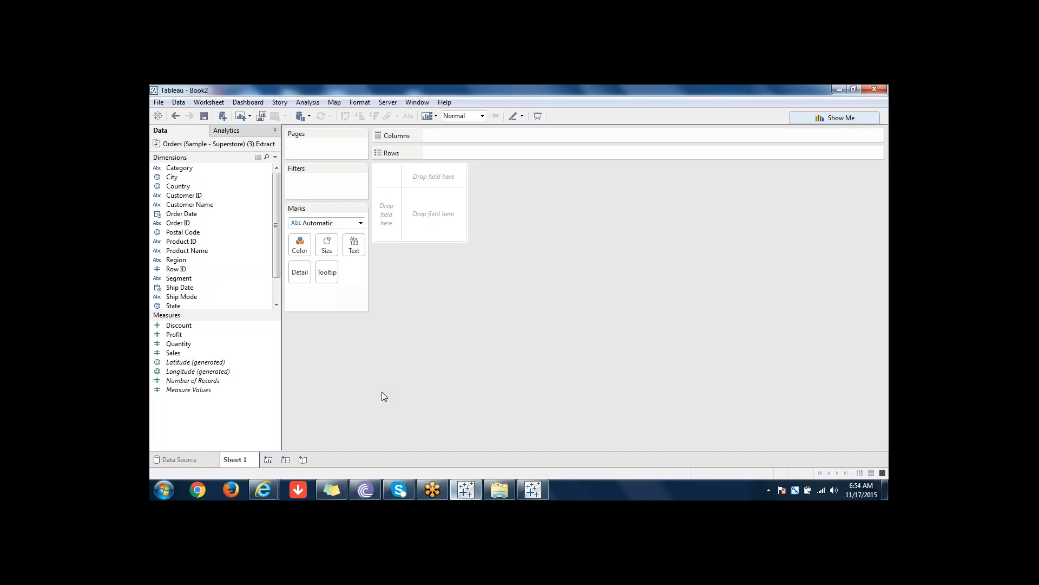
pyautogui.click(178, 102)
pyautogui.click(195, 116)
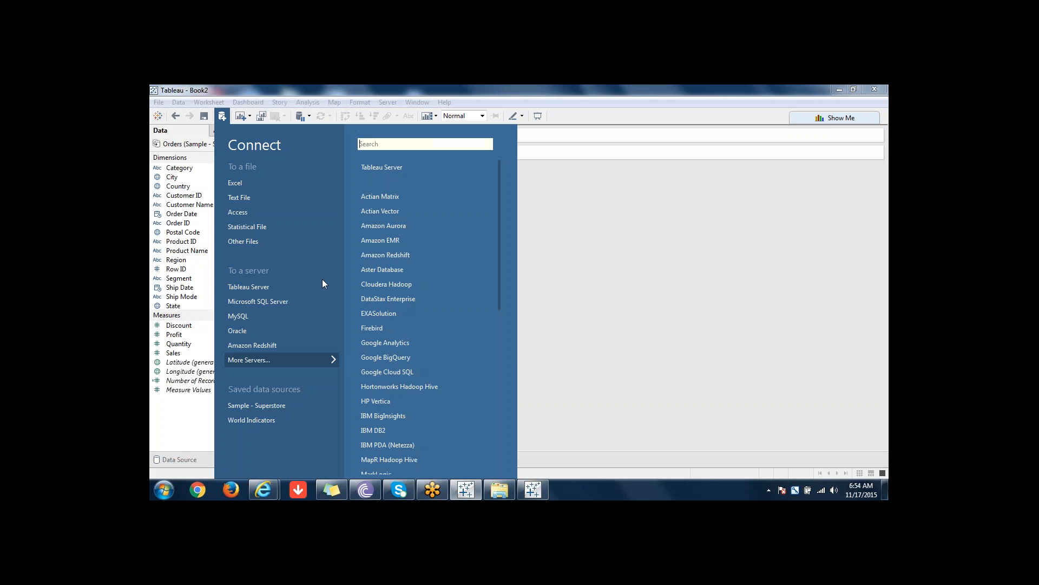
pyautogui.click(243, 183)
pyautogui.click(290, 172)
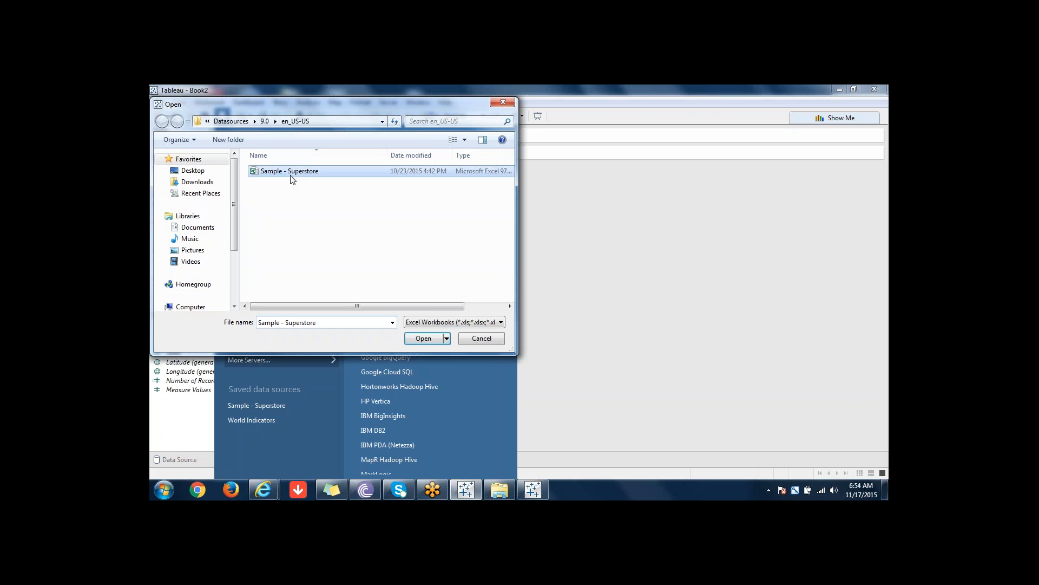
pyautogui.rightClick(290, 175)
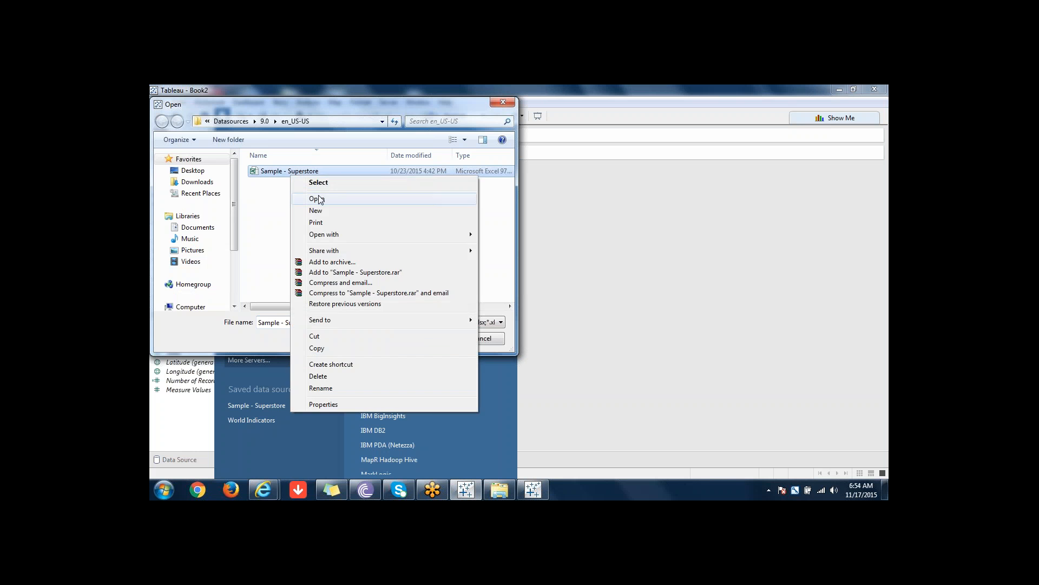
pyautogui.click(319, 199)
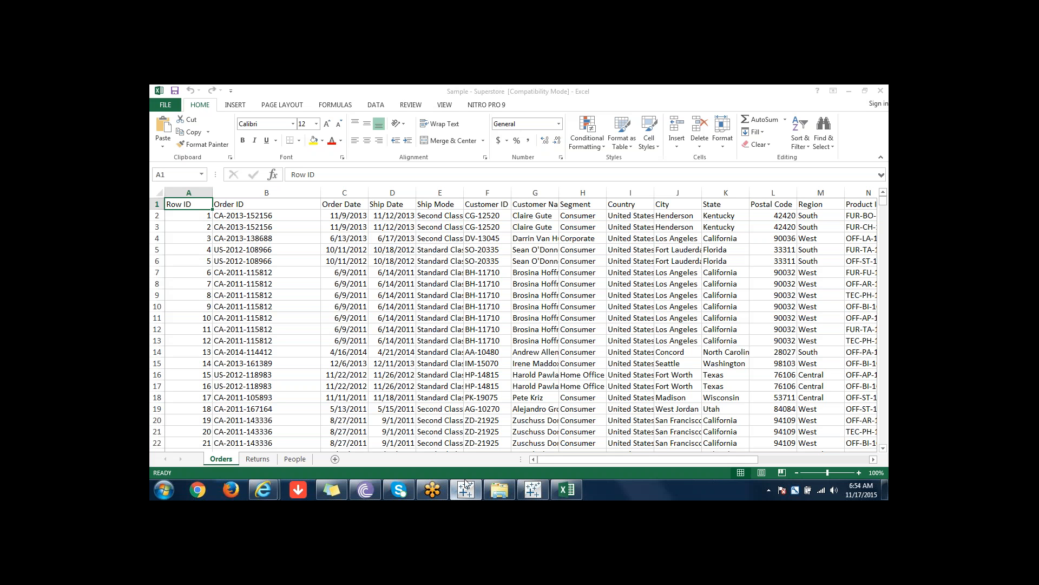
# Step: Return to Tableau's Book2 and cancel the Excel file selection without connecting
pyautogui.click(533, 491)
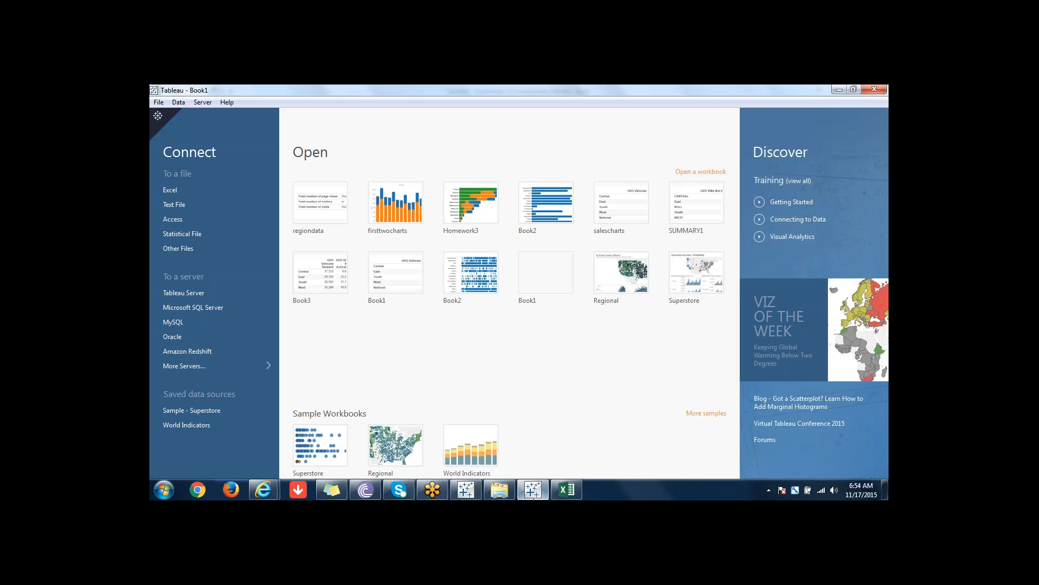
pyautogui.click(466, 490)
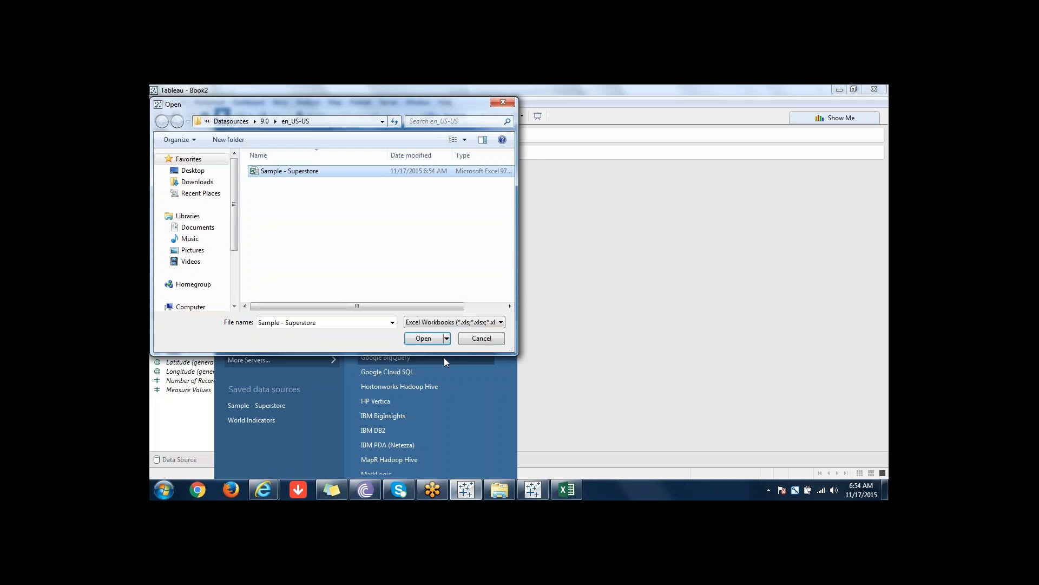
pyautogui.click(483, 339)
pyautogui.click(579, 354)
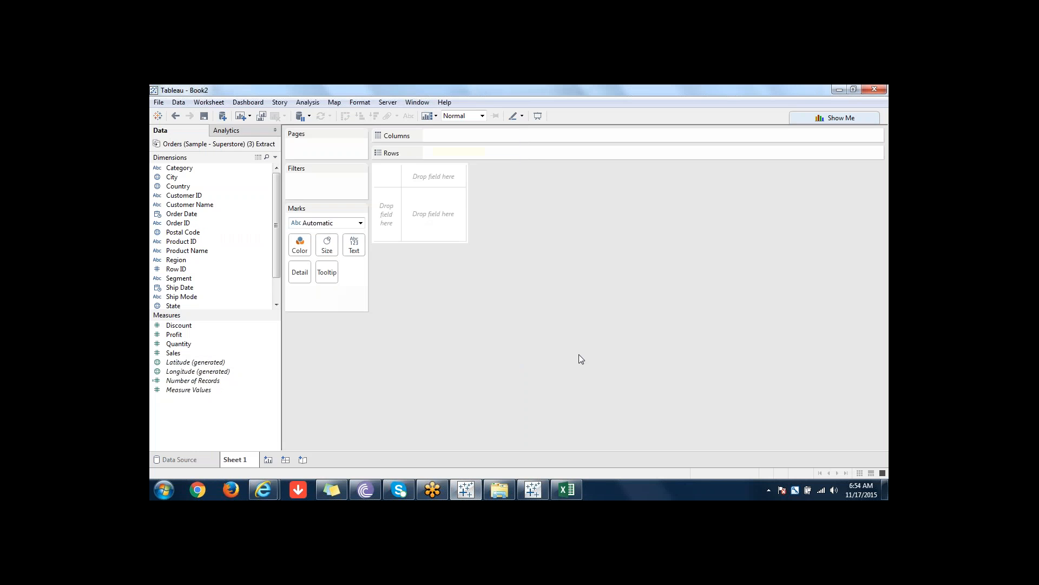
# Step: Switch to Excel and copy the range A1:J15 from the Orders sheet of Sample - Superstore
pyautogui.click(578, 495)
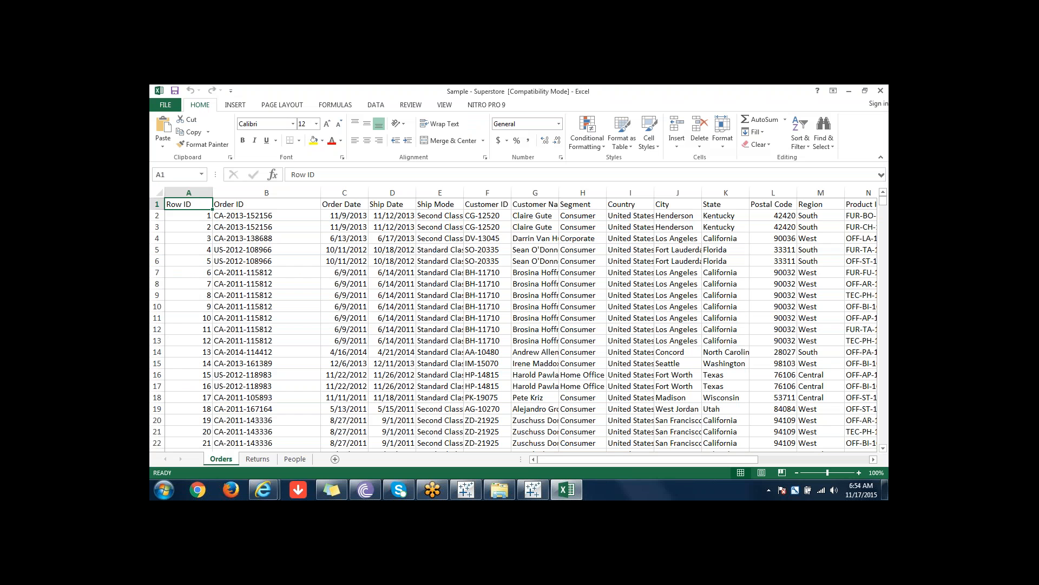
pyautogui.hotkey('shift', 'Right')
pyautogui.hotkey('shift', 'Right')
pyautogui.hotkey('shift', 'Right')
pyautogui.hotkey('shift', 'Right')
pyautogui.hotkey('shift', 'Right')
pyautogui.hotkey('shift', 'Right')
pyautogui.hotkey('shift', 'Right')
pyautogui.hotkey('shift', 'Right')
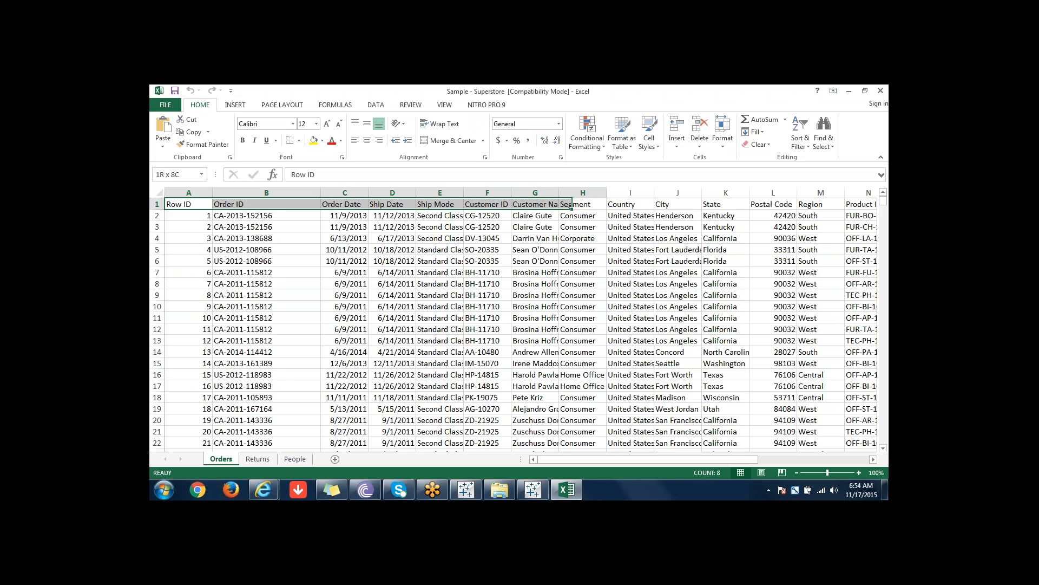
pyautogui.hotkey('shift', 'Right')
pyautogui.hotkey('shift', 'Down')
pyautogui.hotkey('shift', 'Down')
pyautogui.hotkey('shift', 'Down')
pyautogui.hotkey('shift', 'Down')
pyautogui.hotkey('shift', 'Down')
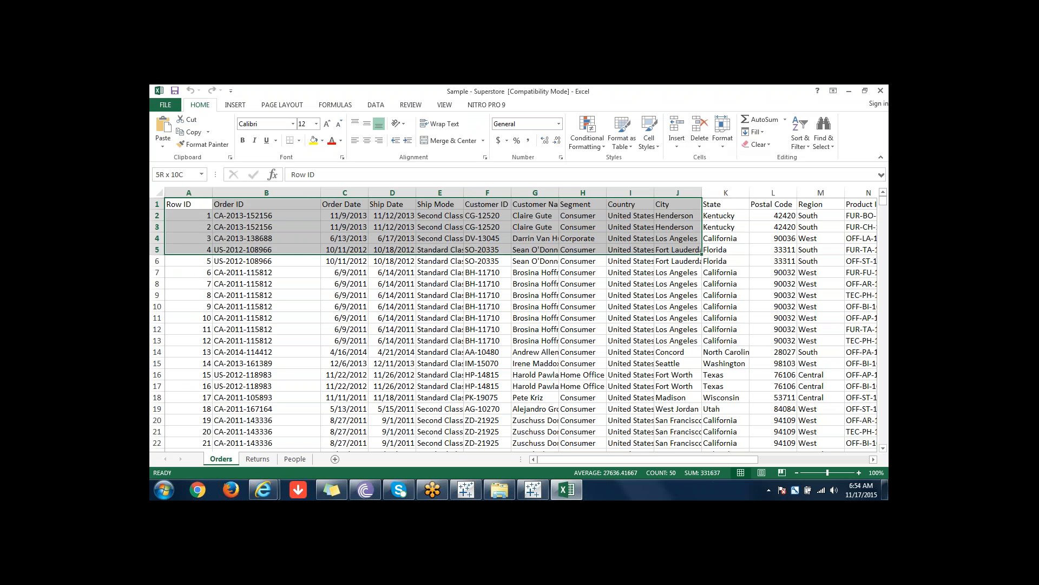
pyautogui.hotkey('shift', 'Down')
pyautogui.hotkey('shift', 'Down')
pyautogui.hotkey('shift', 'Down')
pyautogui.hotkey('shift', 'Down')
pyautogui.hotkey('shift', 'Down')
pyautogui.hotkey('shift', 'Down')
pyautogui.hotkey('shift', 'Down')
pyautogui.hotkey('shift', 'Down')
pyautogui.hotkey('shift', 'Down')
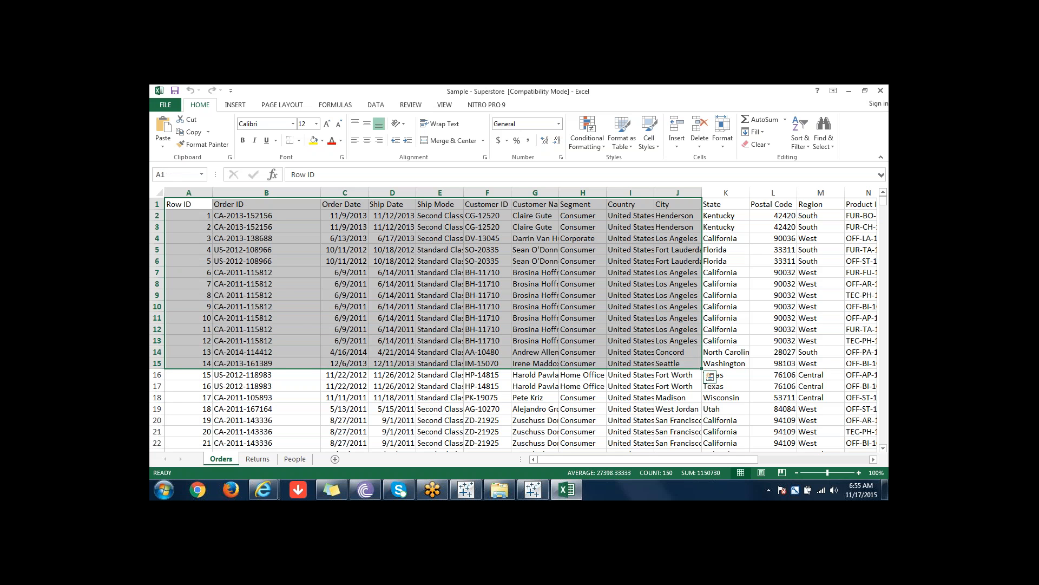
pyautogui.hotkey('ctrl', 'c')
# Step: Switch to Tableau's Book2 and paste the copied Orders cells as a new clipboard data source
pyautogui.hotkey('alt', 'Tab')
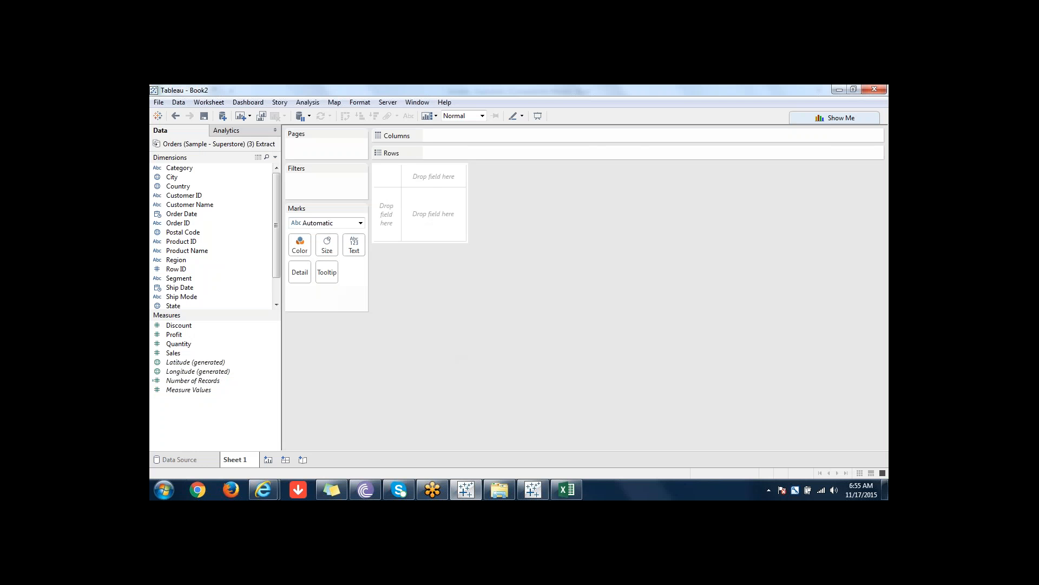
pyautogui.hotkey('ctrl', 'v')
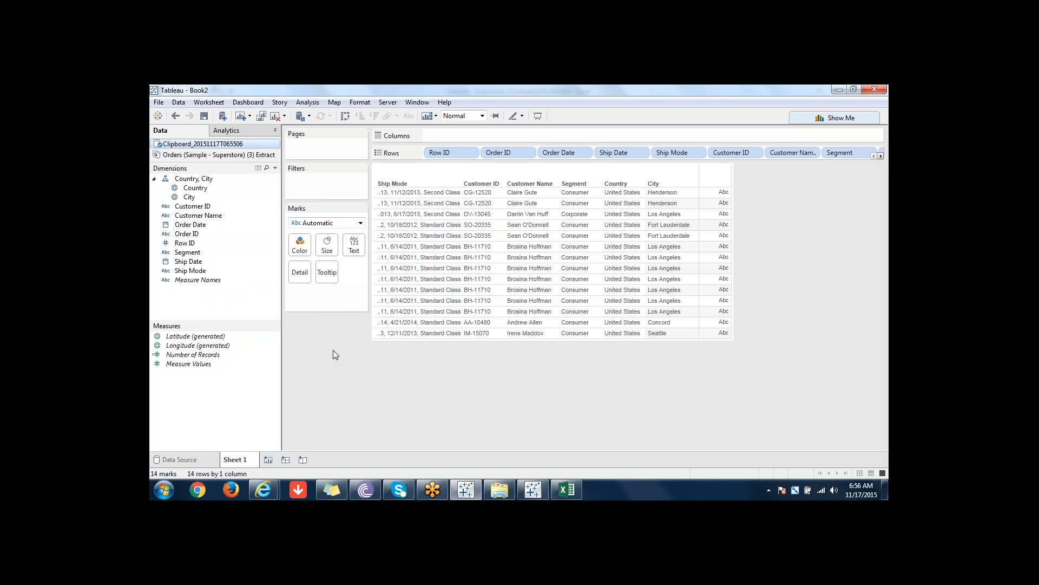
# Step: Examine the clipboard data source's available options in Book2, check the en_US-US Datasources folder in Windows Explorer, and return to Tableau
pyautogui.click(809, 493)
pyautogui.click(605, 412)
pyautogui.rightClick(203, 147)
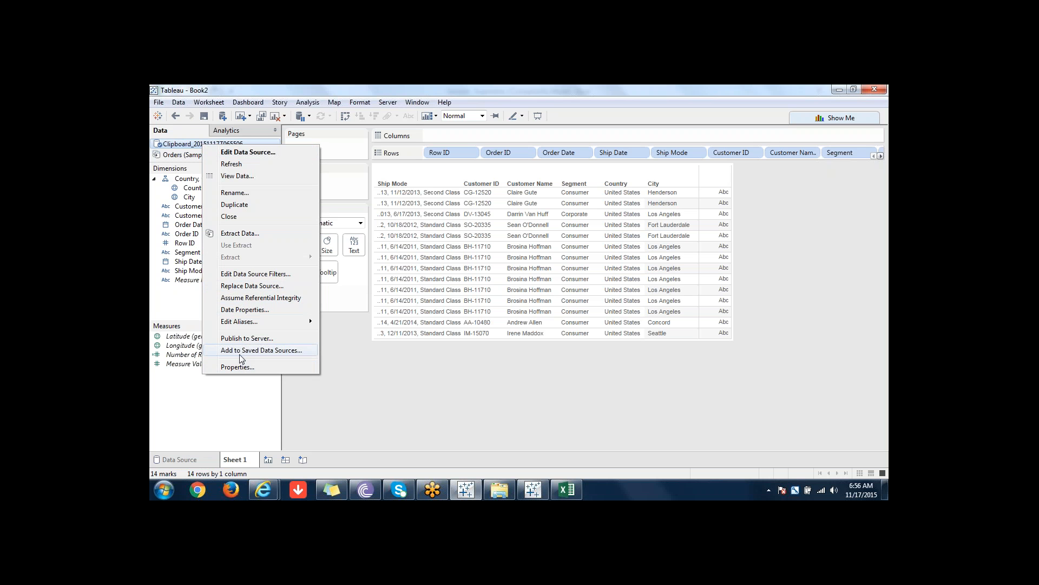
pyautogui.click(368, 391)
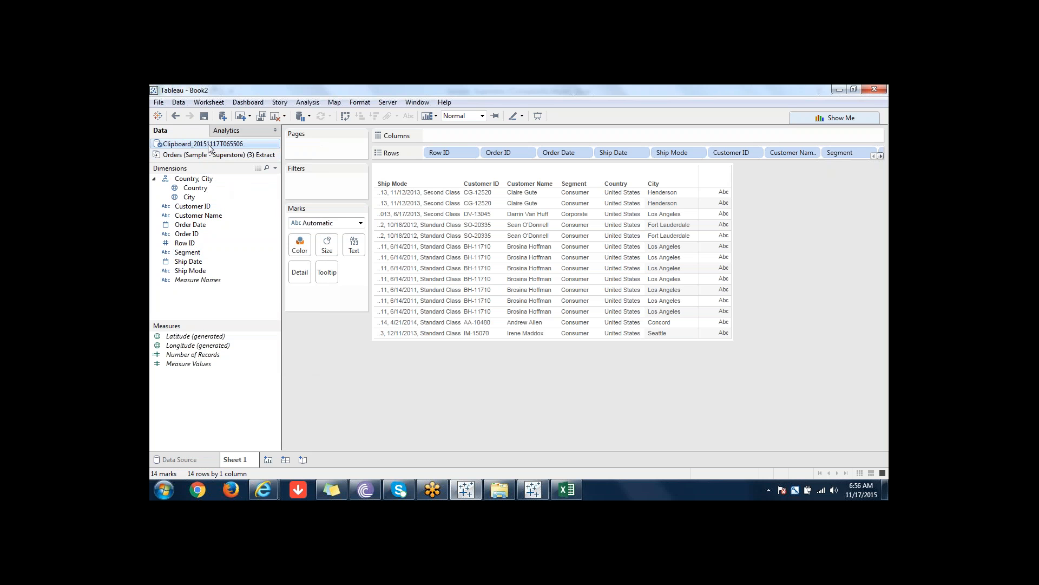
pyautogui.click(467, 494)
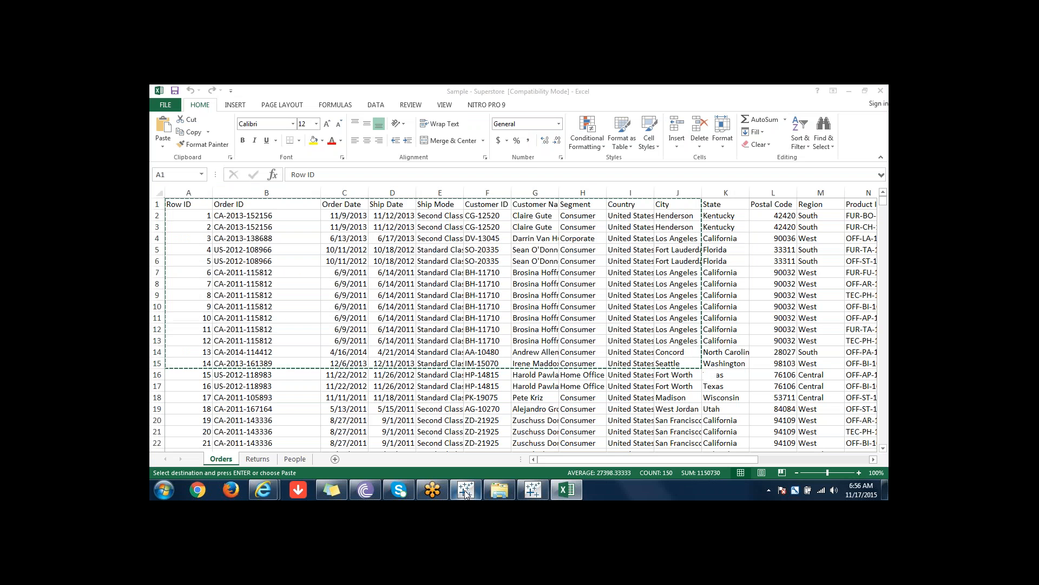
pyautogui.click(494, 490)
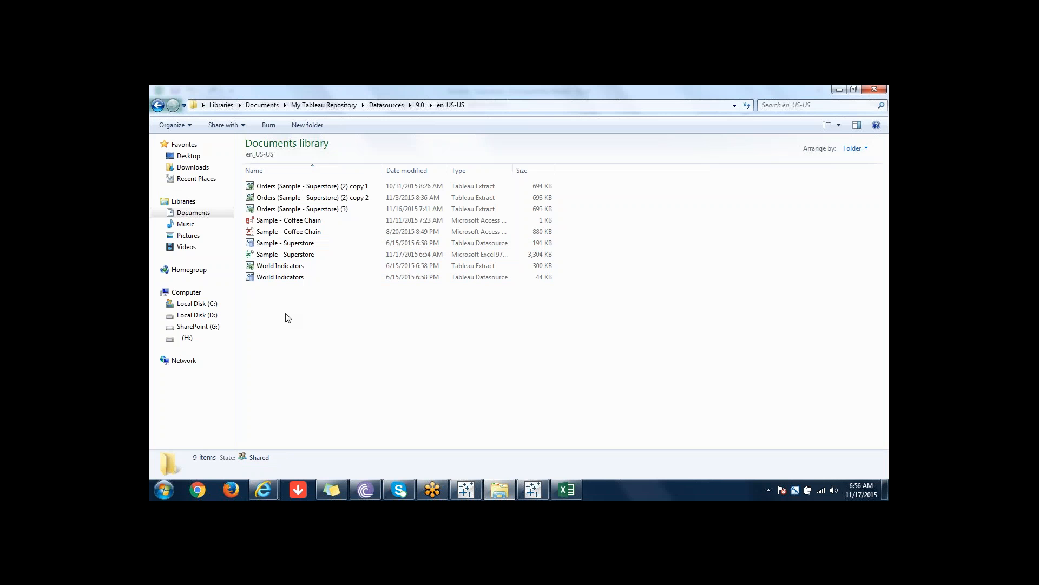
pyautogui.click(476, 490)
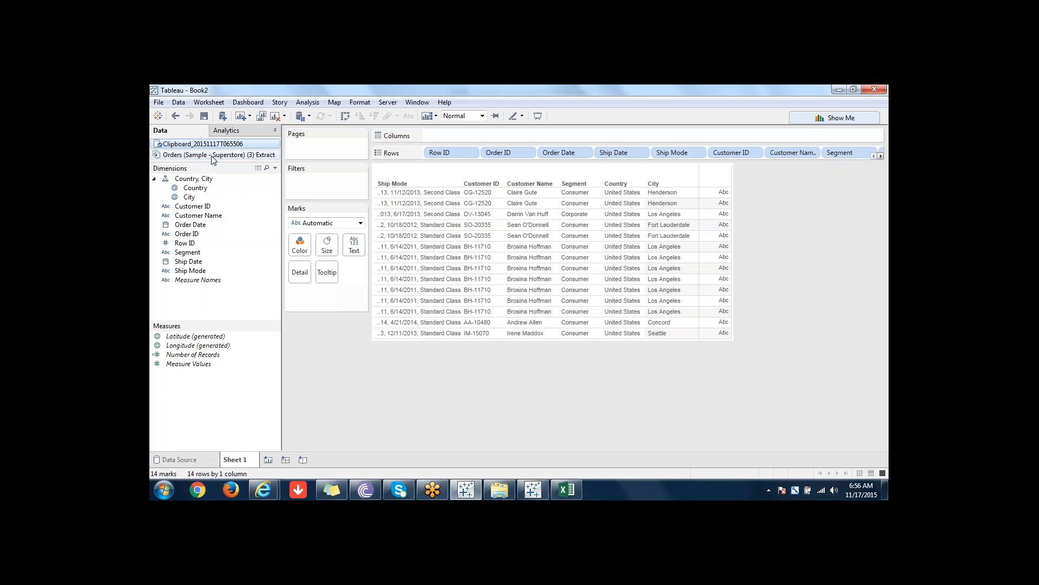
# Step: Open the Add to Saved Data Sources dialog for the clipboard data source and cancel it without saving
pyautogui.rightClick(196, 144)
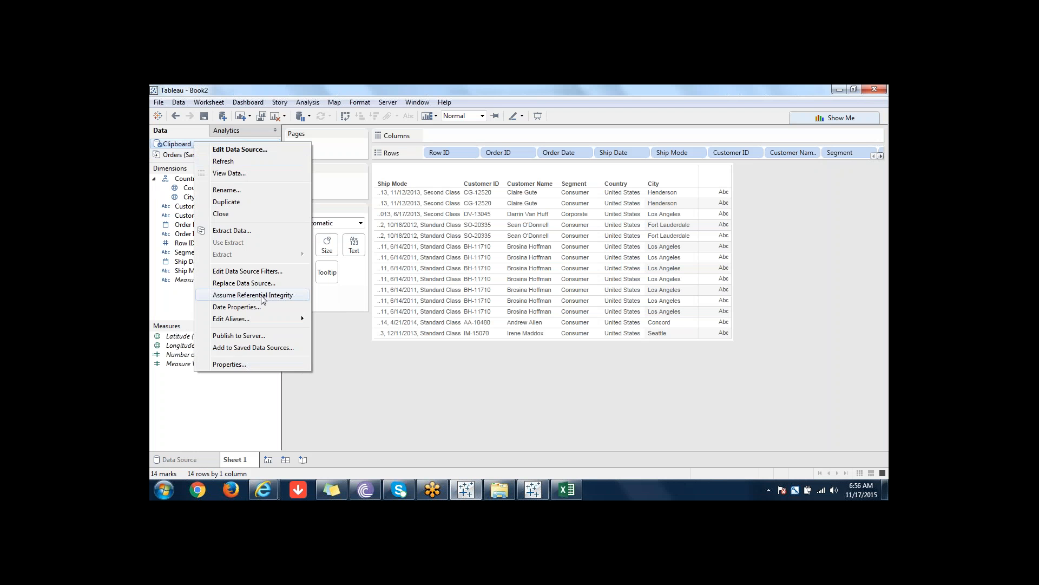
pyautogui.click(248, 351)
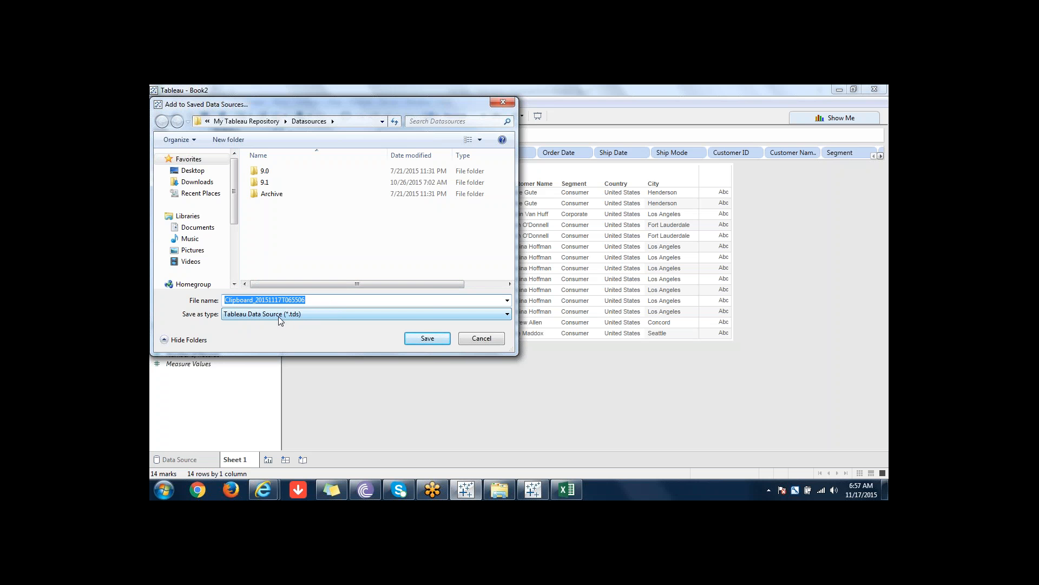
pyautogui.click(481, 339)
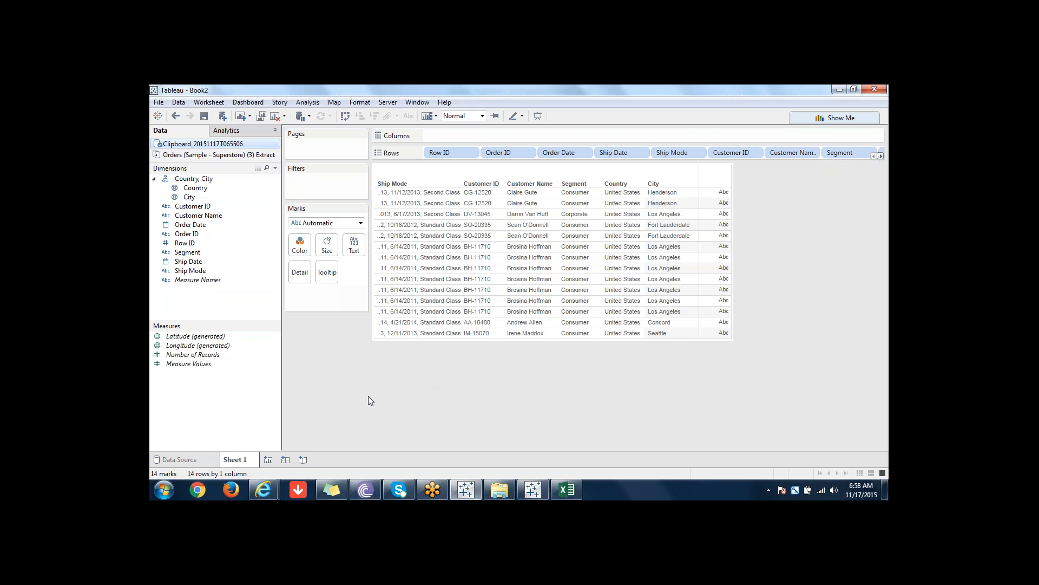
# Step: Examine the Ship Mode dimension's options, including its Change Data Type and Default Properties choices
pyautogui.click(193, 271)
pyautogui.rightClick(194, 275)
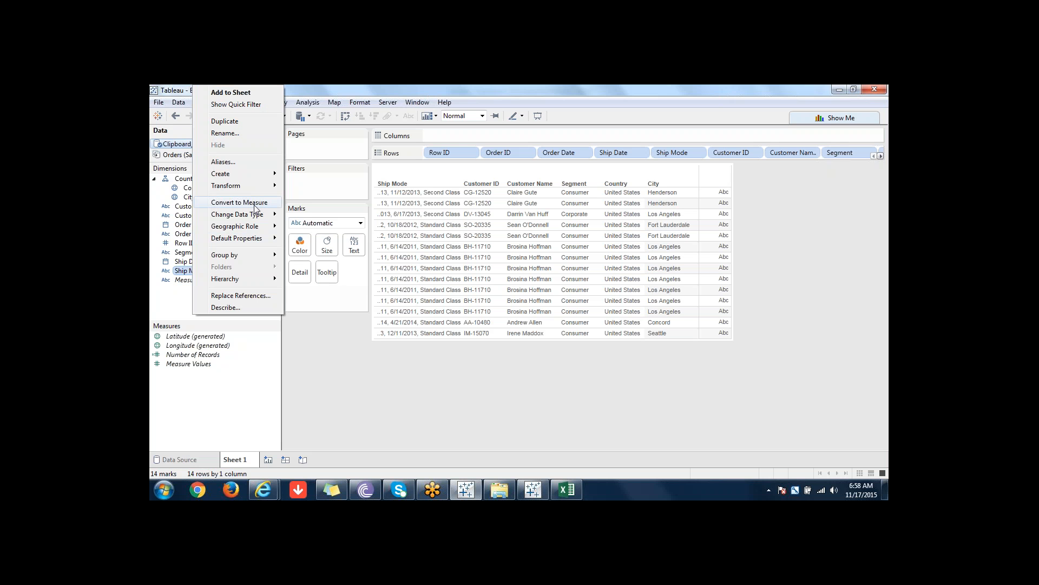
pyautogui.moveTo(258, 213)
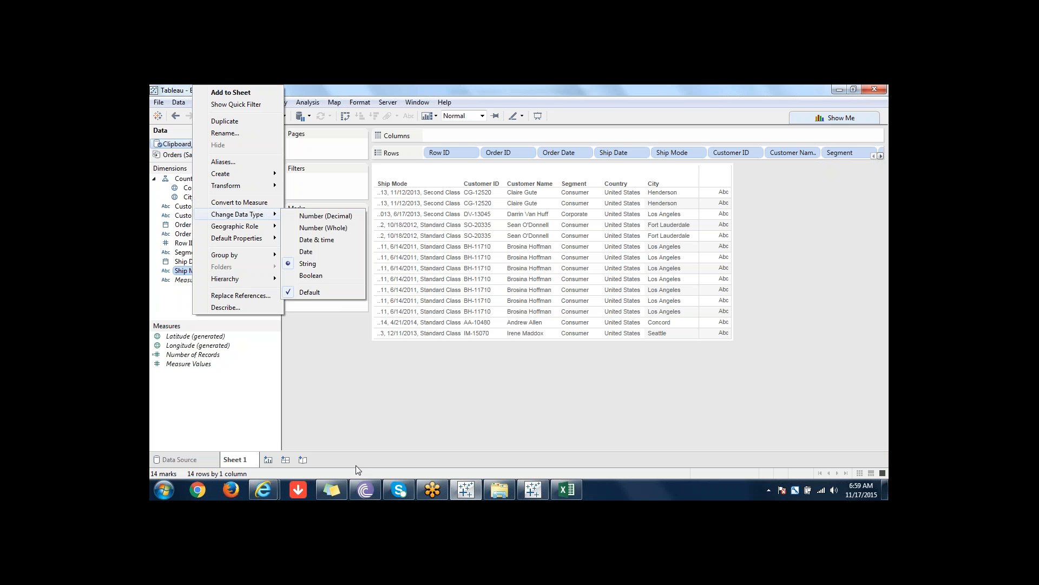
pyautogui.moveTo(249, 238)
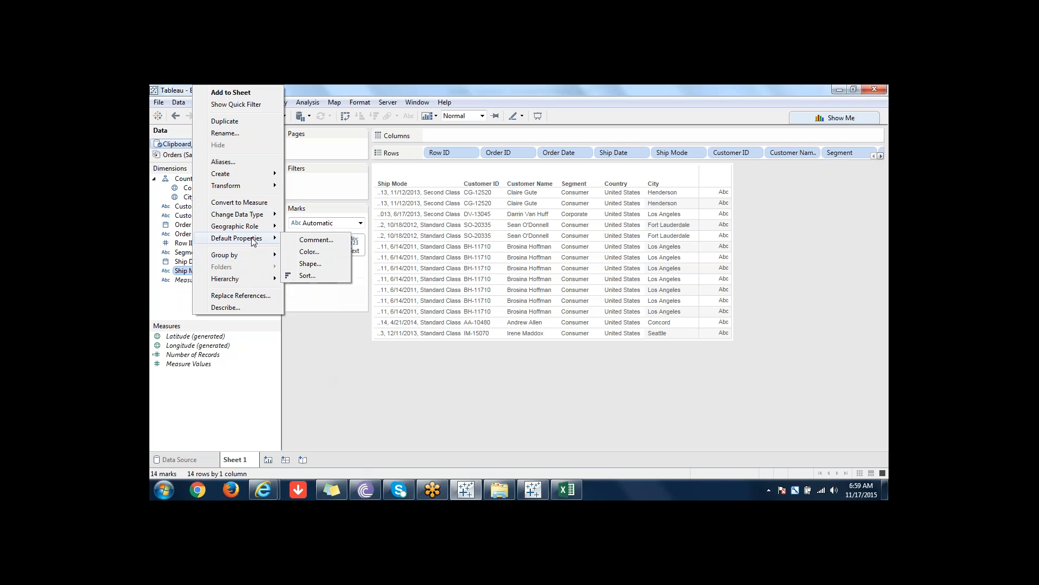
pyautogui.click(340, 373)
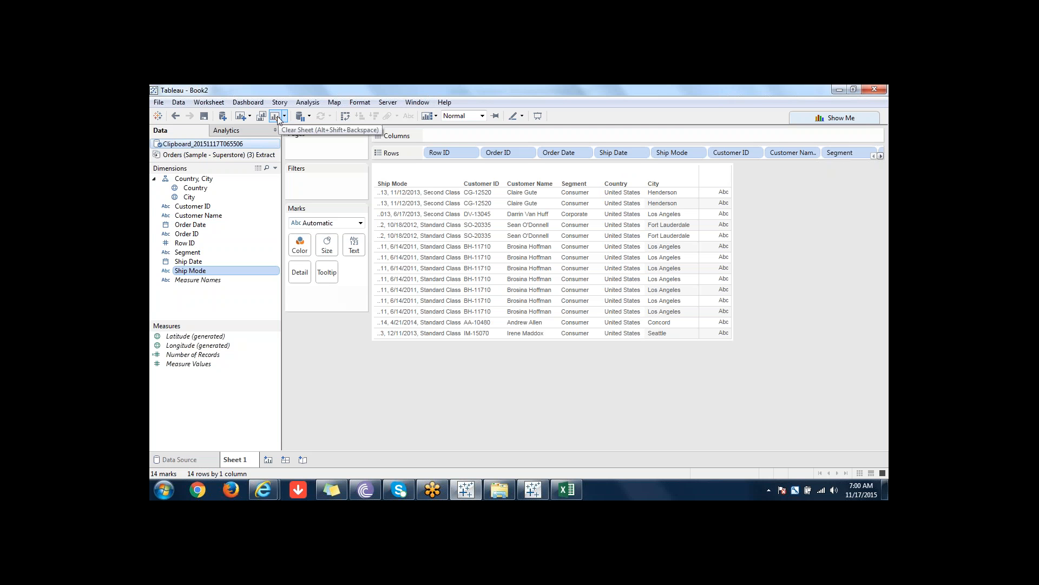
# Step: Close the clipboard data source, accepting deletion of the sheets that use it, and enlarge the Dimensions area of the remaining extract
pyautogui.click(199, 155)
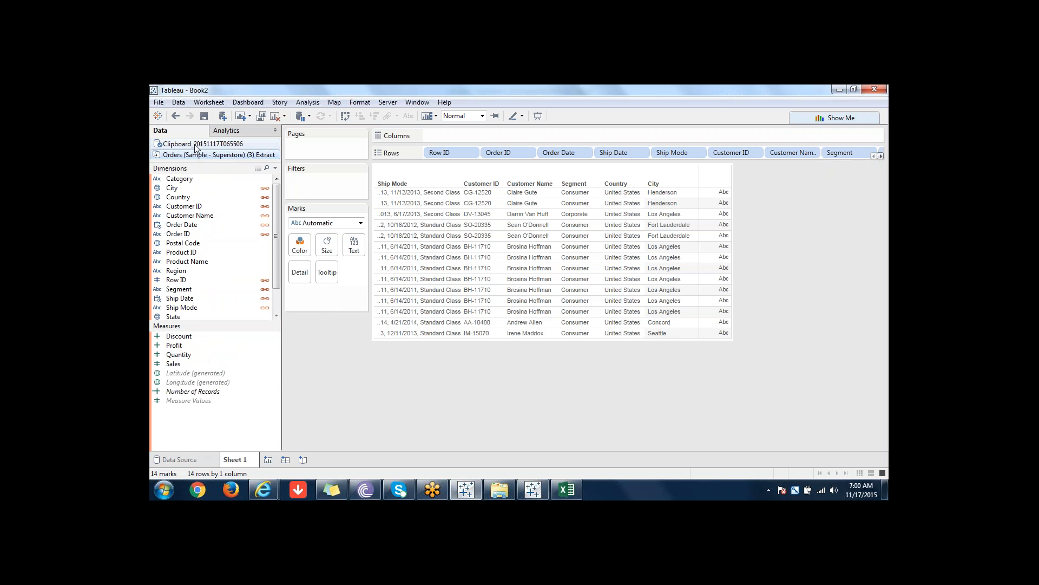
pyautogui.rightClick(195, 147)
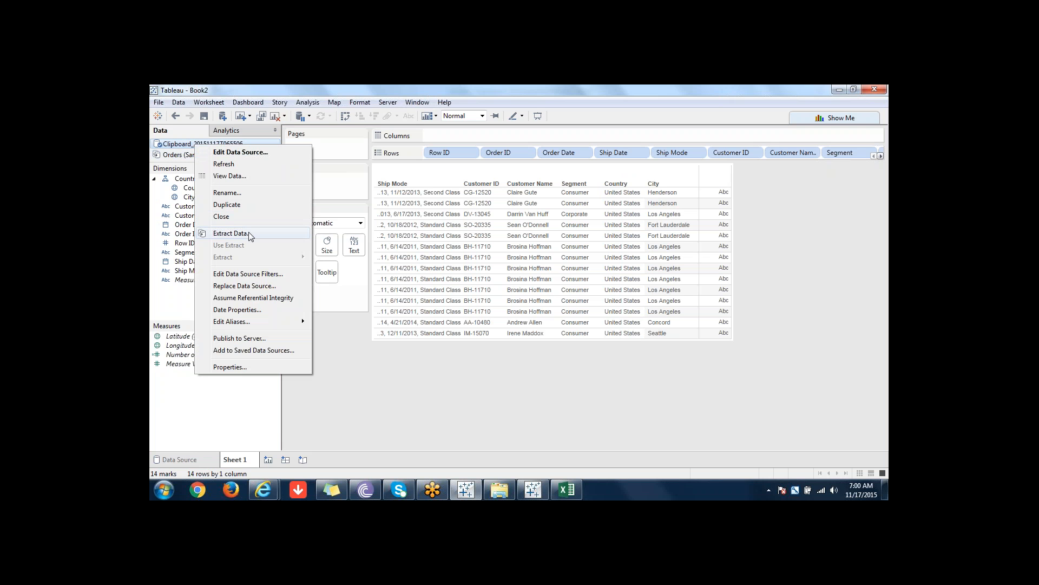
pyautogui.click(232, 215)
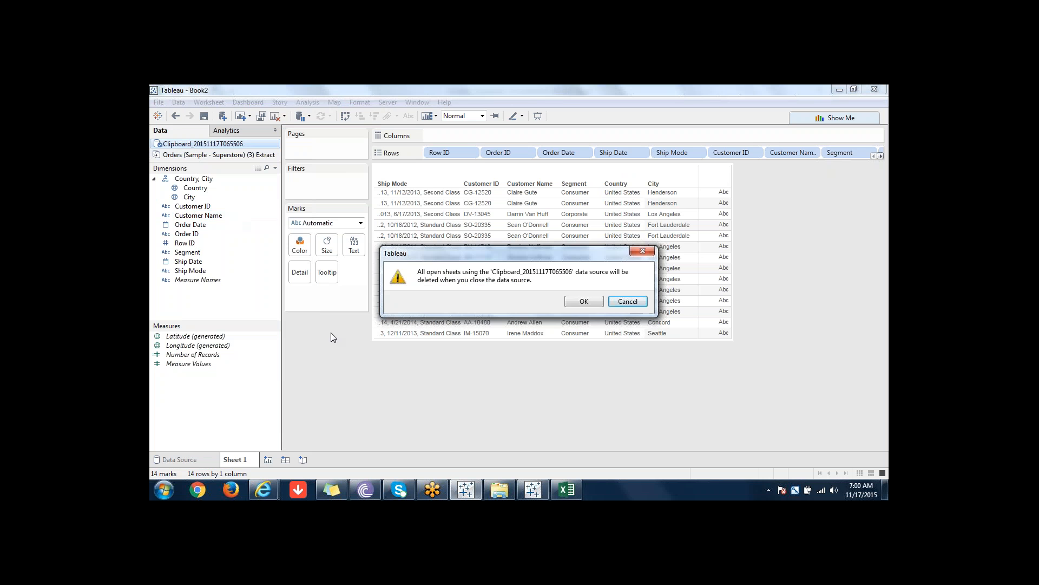
pyautogui.click(584, 301)
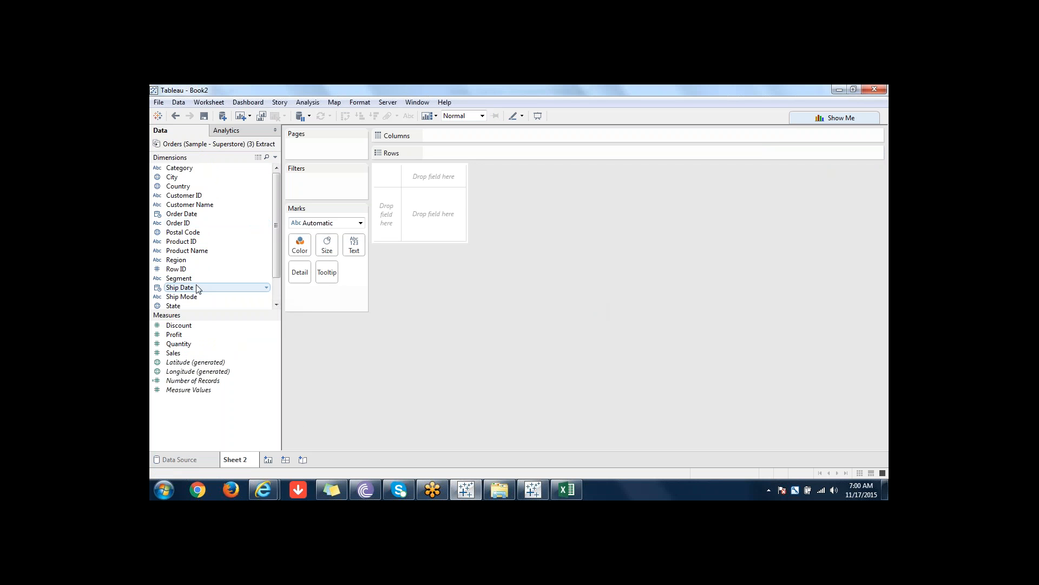
pyautogui.moveTo(188, 312); pyautogui.dragTo(188, 346)
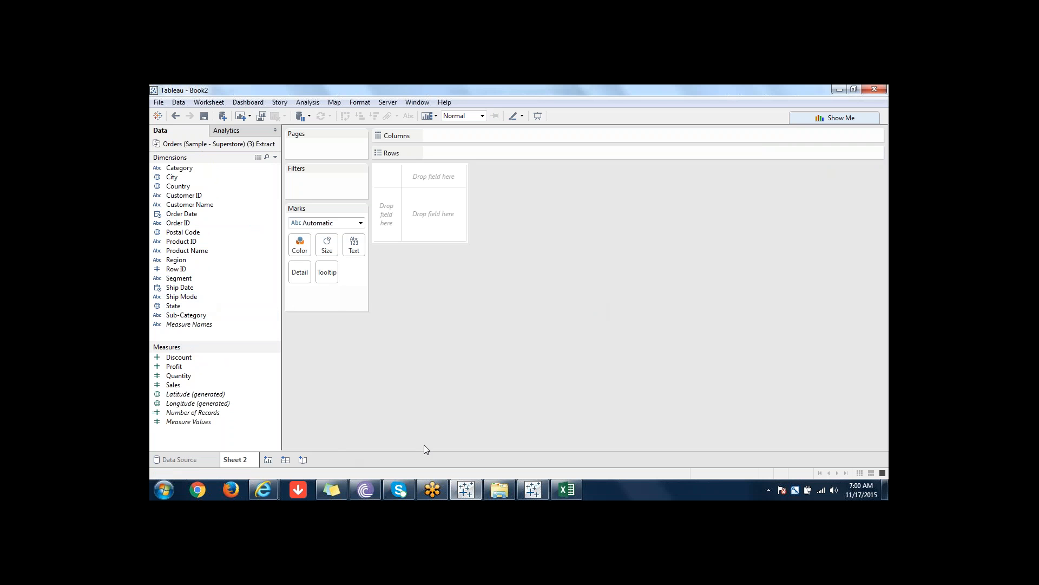
pyautogui.click(487, 482)
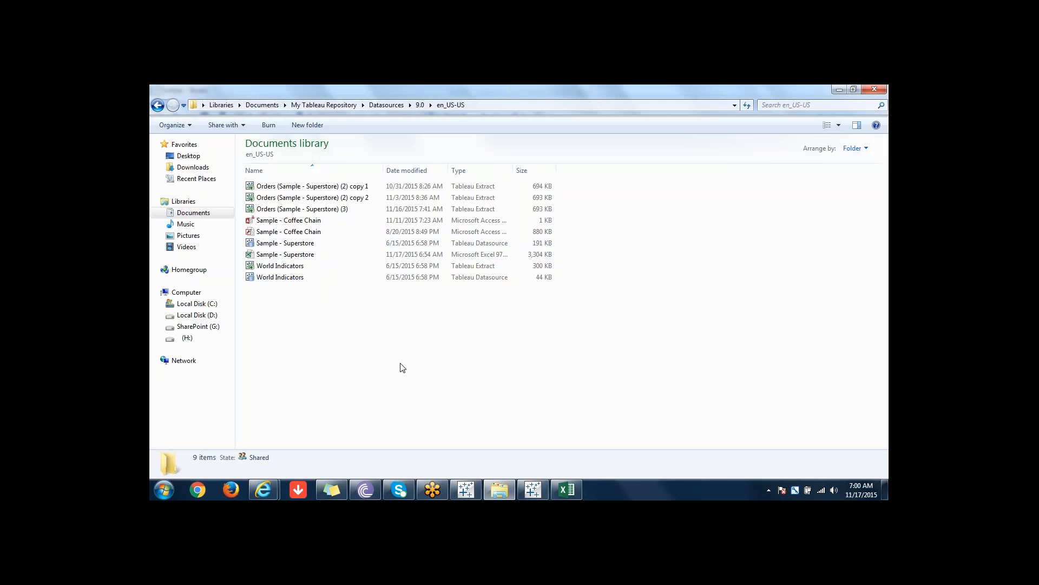
pyautogui.hotkey('alt', 'Tab')
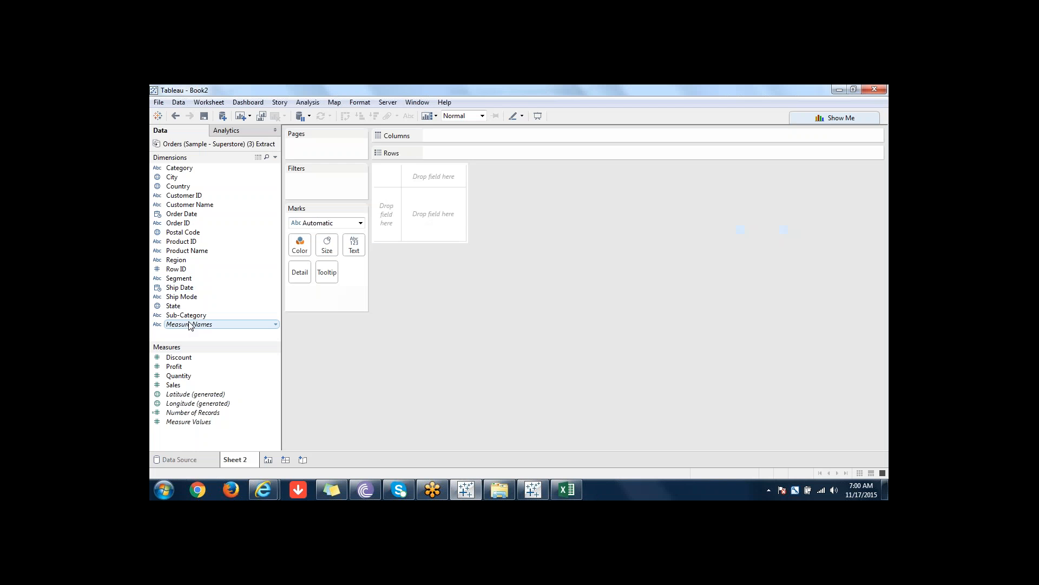
# Step: Create a hierarchy from Category and Sub-Category with the proposed name, and undo it
pyautogui.moveTo(188, 317); pyautogui.dragTo(180, 169)
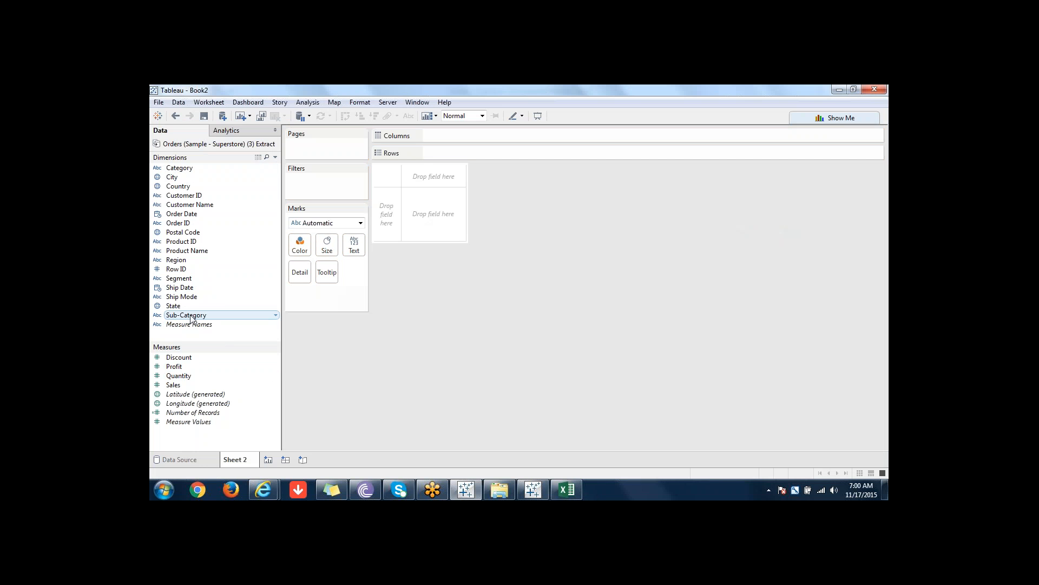
pyautogui.moveTo(190, 315); pyautogui.dragTo(190, 169)
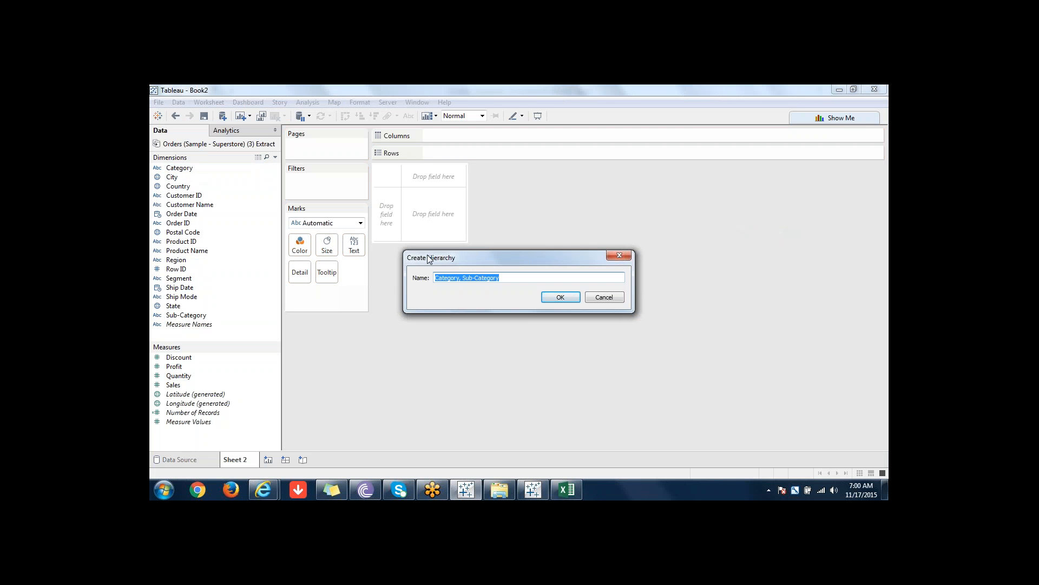
pyautogui.click(563, 298)
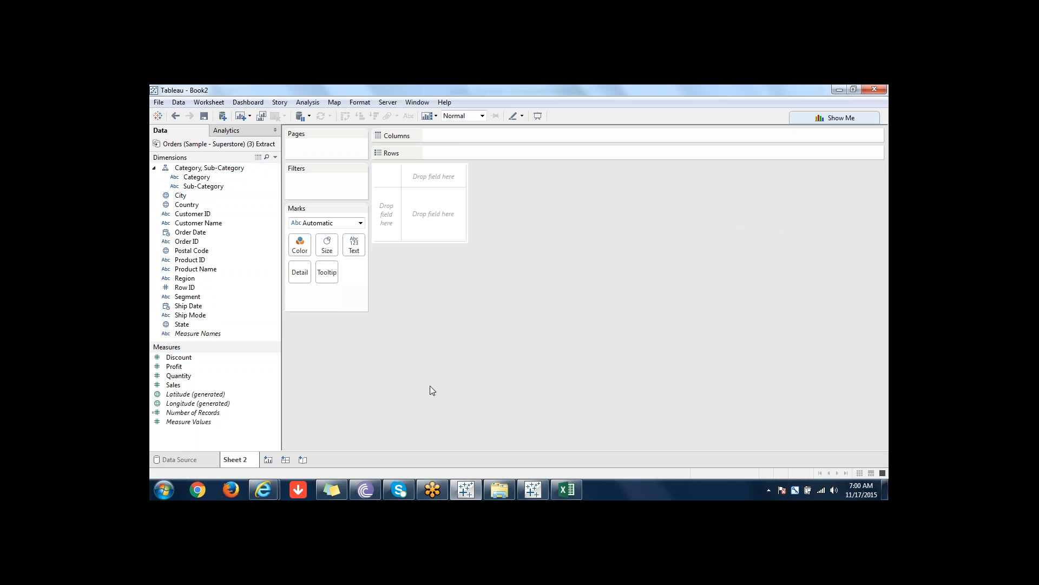
pyautogui.hotkey('ctrl', 'z')
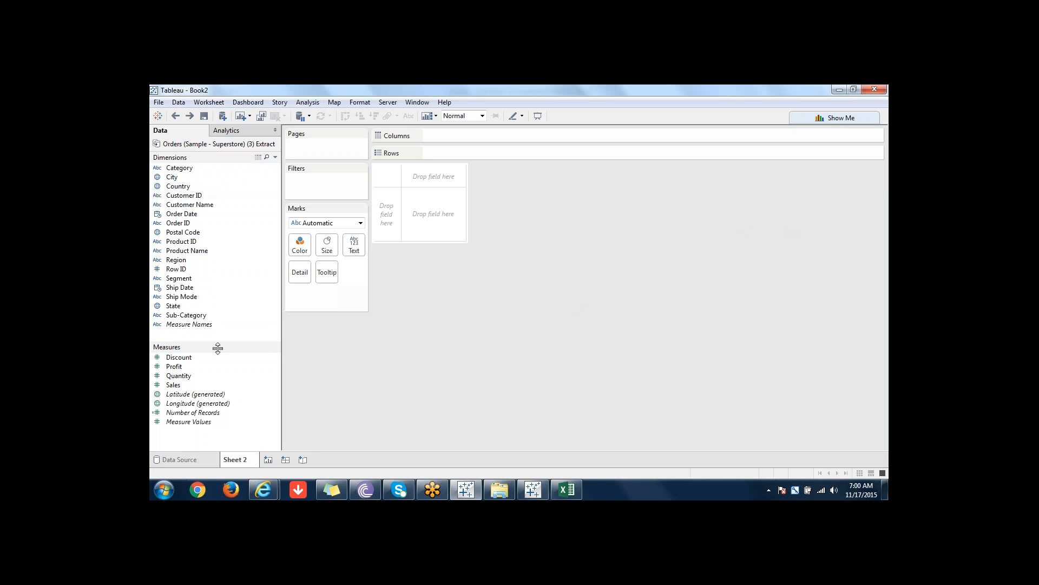
# Step: Add Sales to Sheet 2 first and Sub-Category second to produce a vertical bar chart
pyautogui.moveTo(217, 348); pyautogui.dragTo(213, 341)
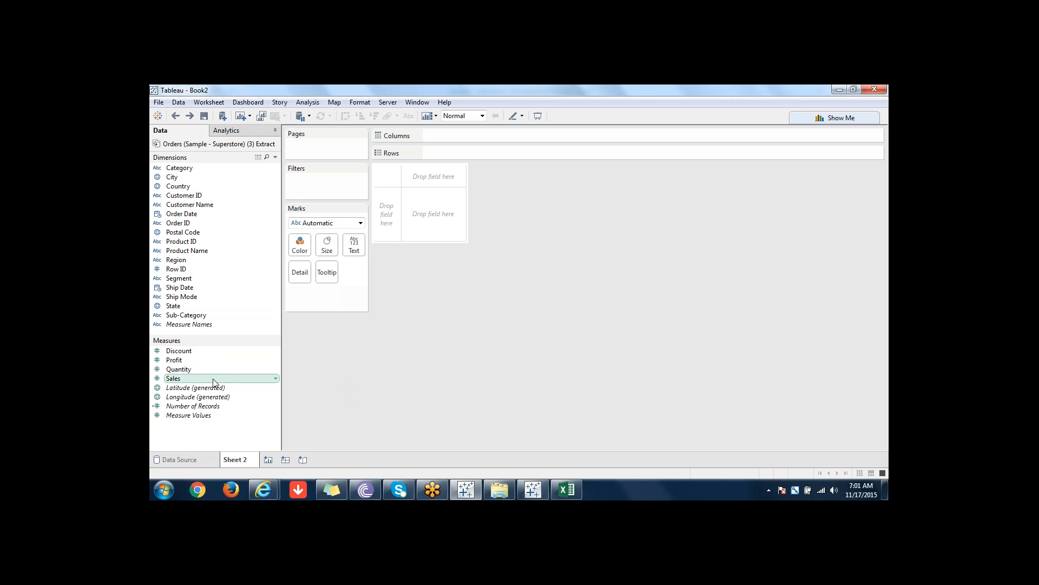
pyautogui.doubleClick(194, 380)
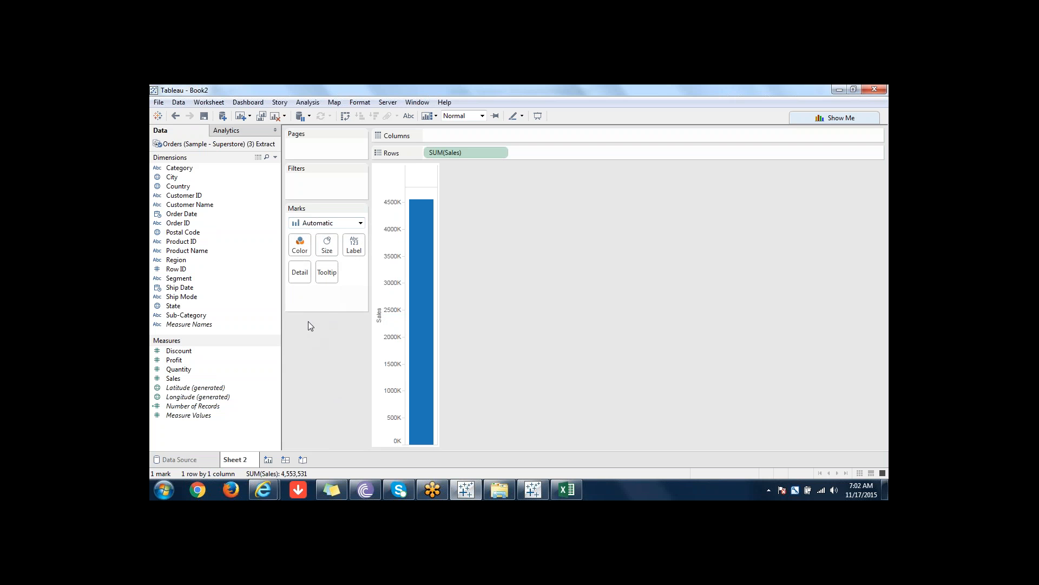
pyautogui.moveTo(421, 349)
pyautogui.click(191, 315)
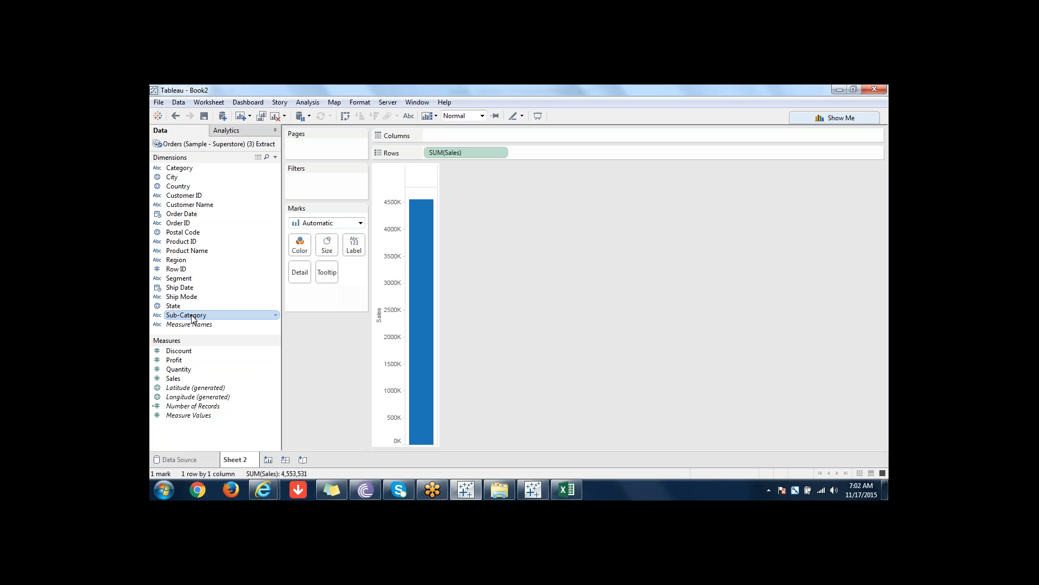
pyautogui.doubleClick(192, 315)
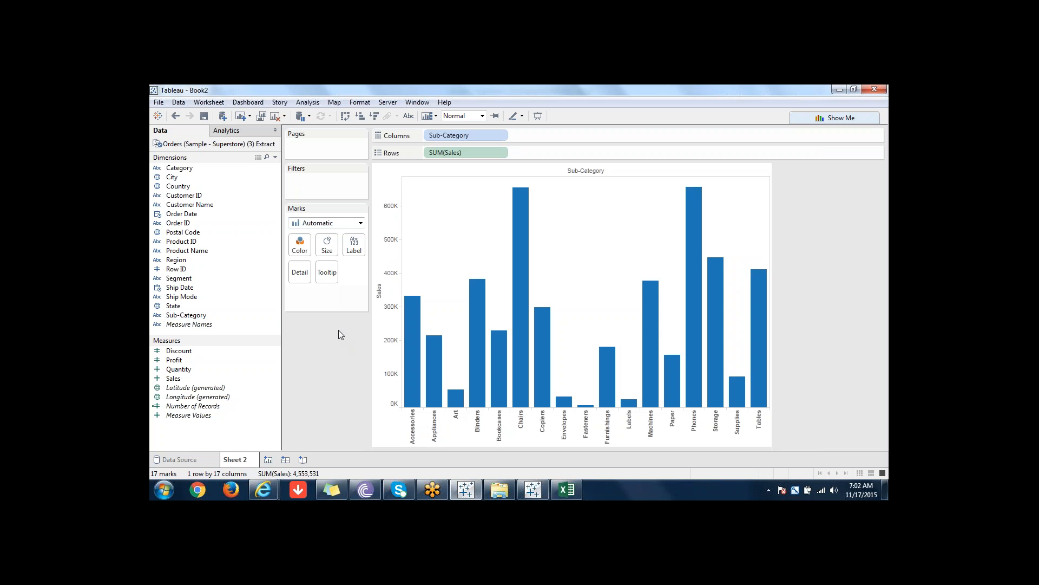
# Step: Clear the sheet and add Sub-Category before Sales to produce a text table of sales per sub-category
pyautogui.click(276, 116)
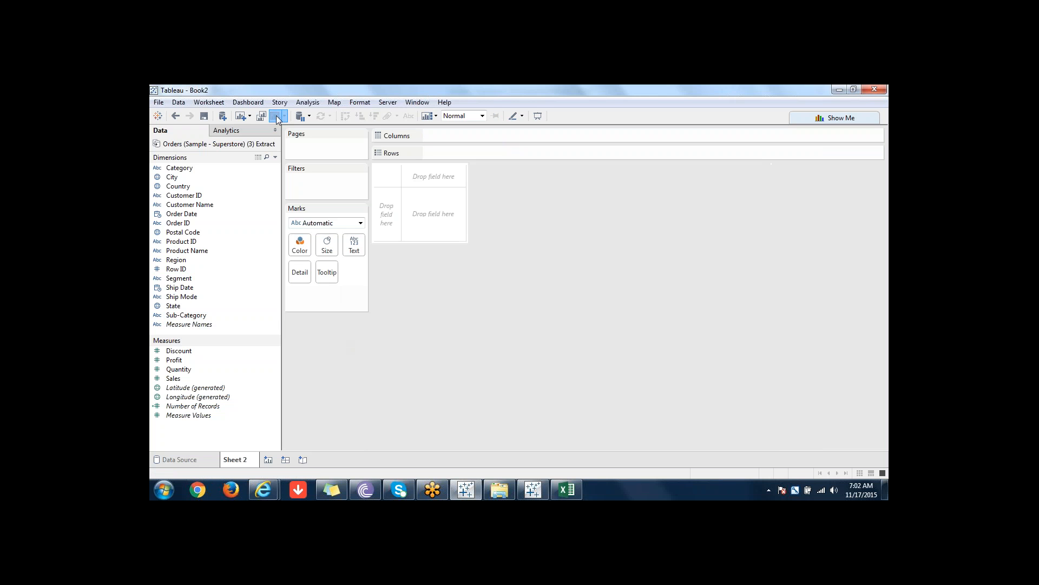
pyautogui.click(195, 317)
pyautogui.doubleClick(196, 319)
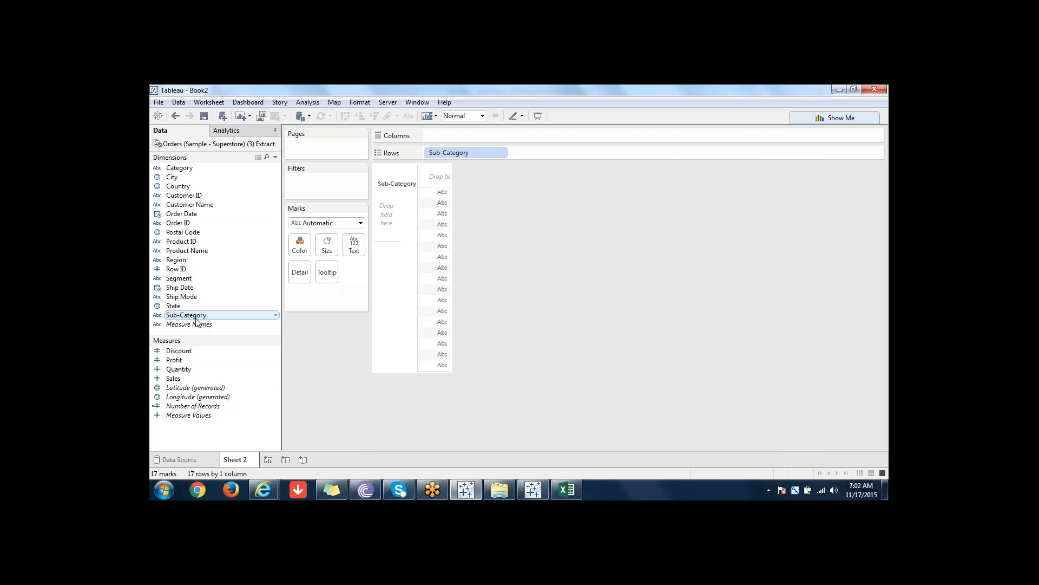
pyautogui.doubleClick(174, 377)
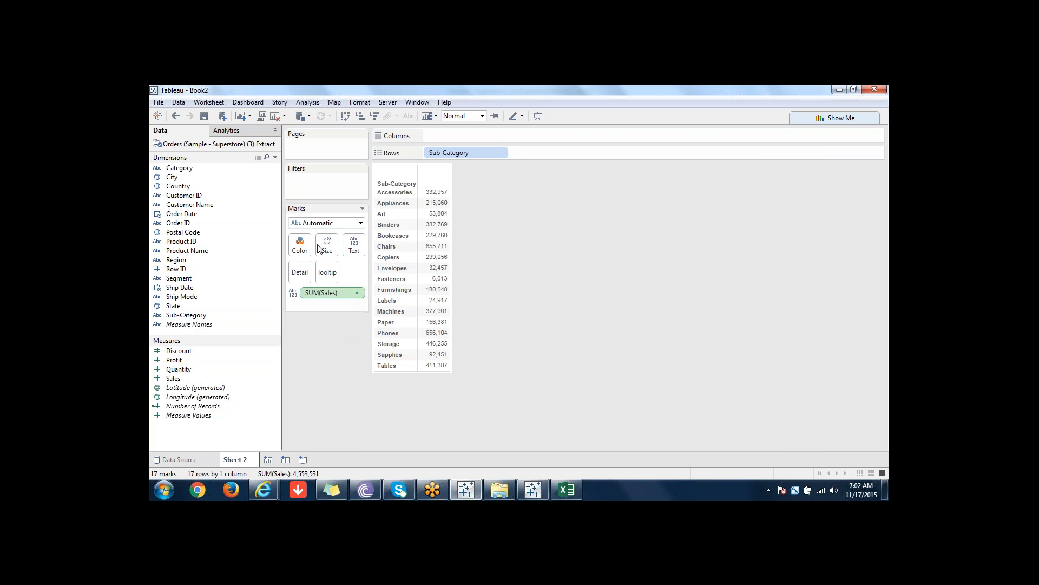
# Step: Clear the text table and rebuild the bar chart by adding Sales before Sub-Category
pyautogui.click(276, 116)
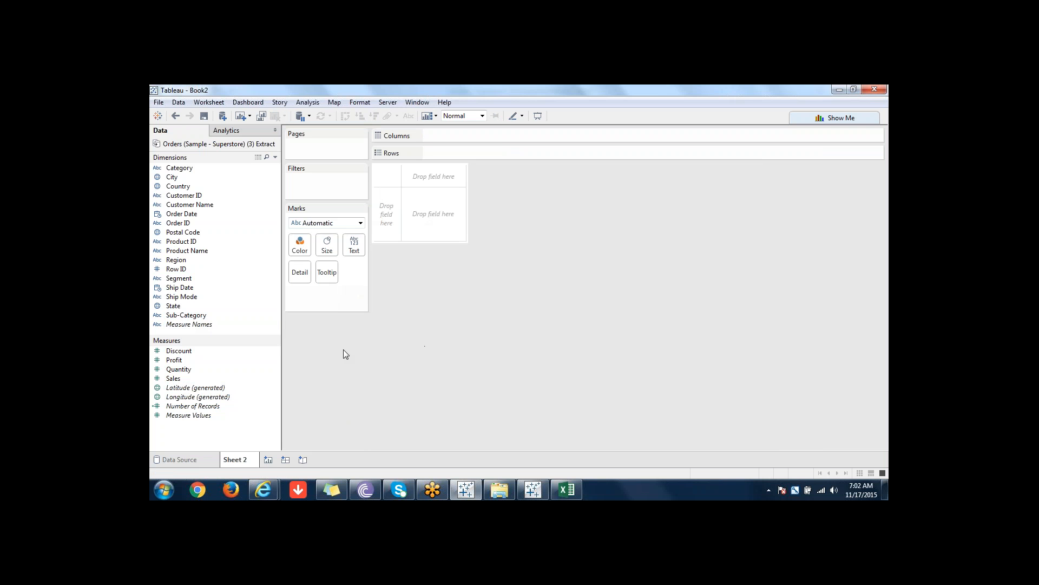
pyautogui.doubleClick(174, 378)
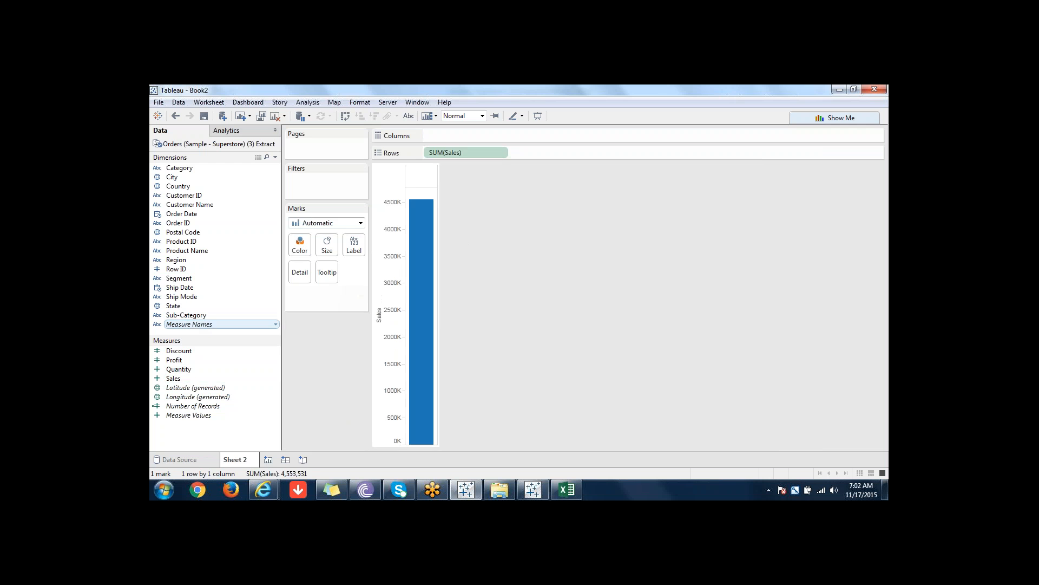
pyautogui.doubleClick(185, 314)
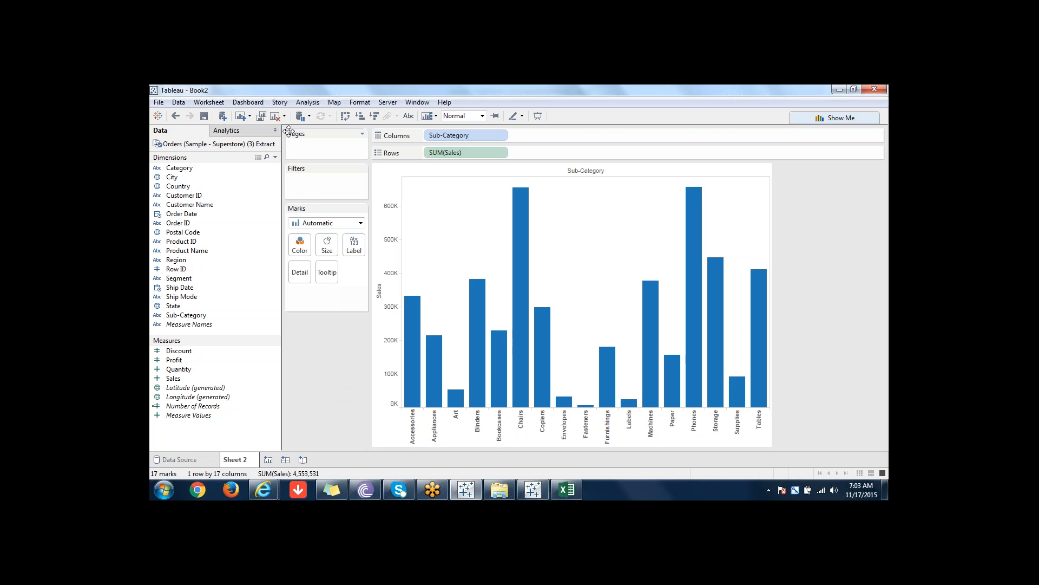
# Step: Clear the bar chart of sales by sub-category and place only the Sales measure in the view
pyautogui.click(276, 116)
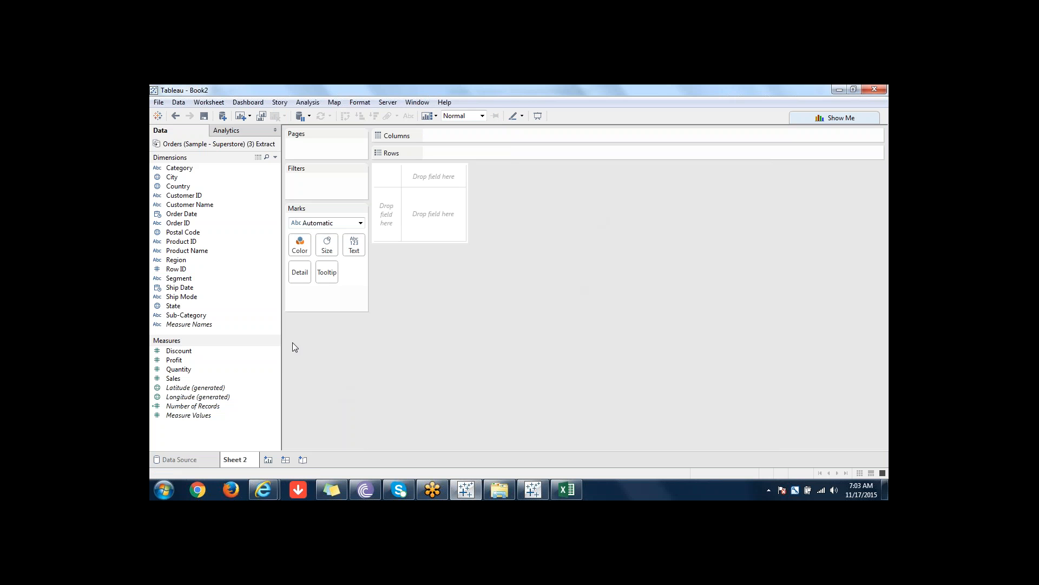
pyautogui.doubleClick(179, 378)
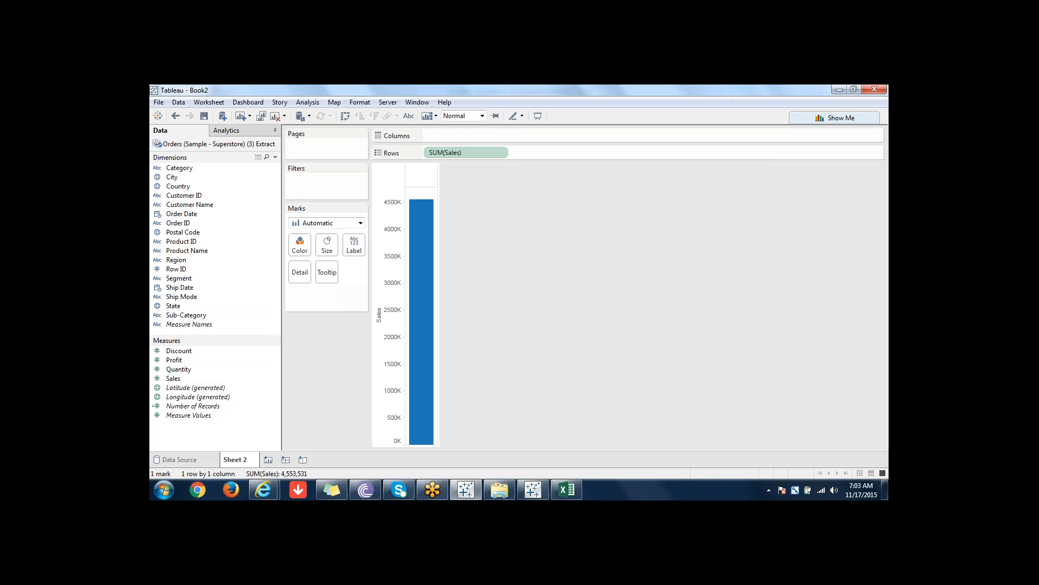
# Step: Switch to the desktop, open the Tableau_training presentation in a maximized PowerPoint window, and view the Tableau's History slide
pyautogui.moveTo(428, 292)
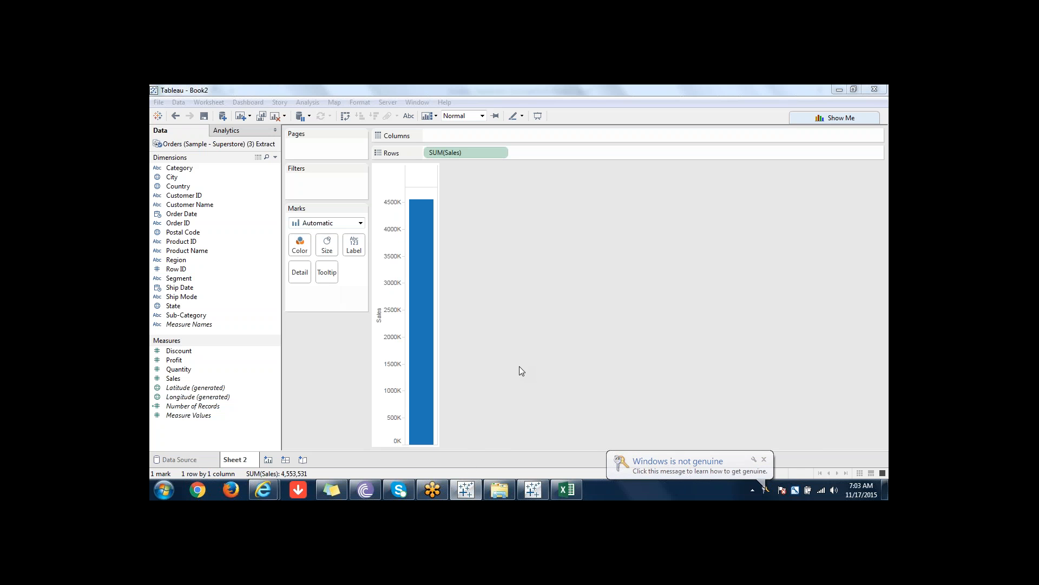
pyautogui.press('super+d')
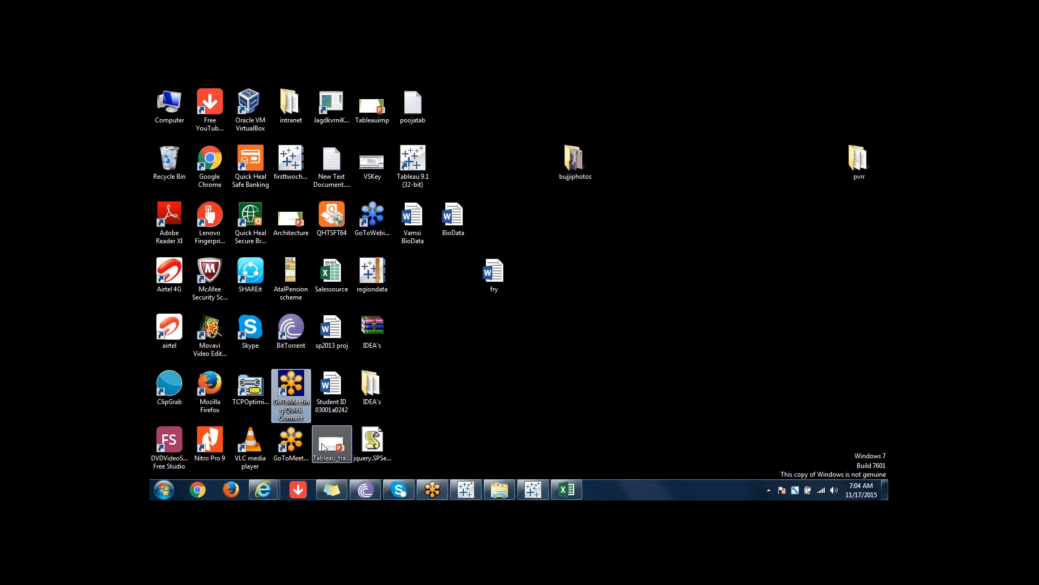
pyautogui.doubleClick(331, 444)
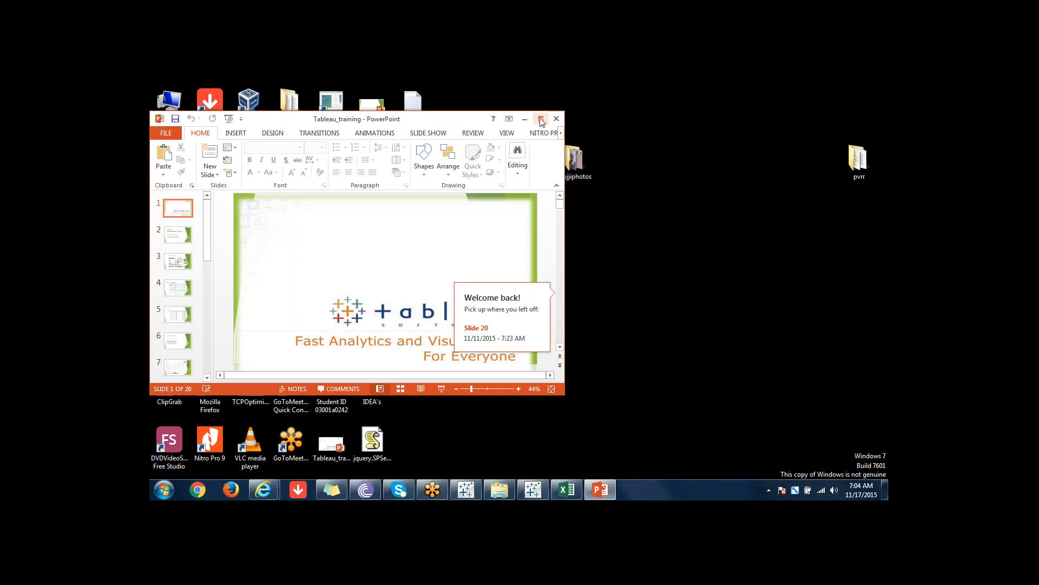
pyautogui.click(540, 118)
pyautogui.click(192, 301)
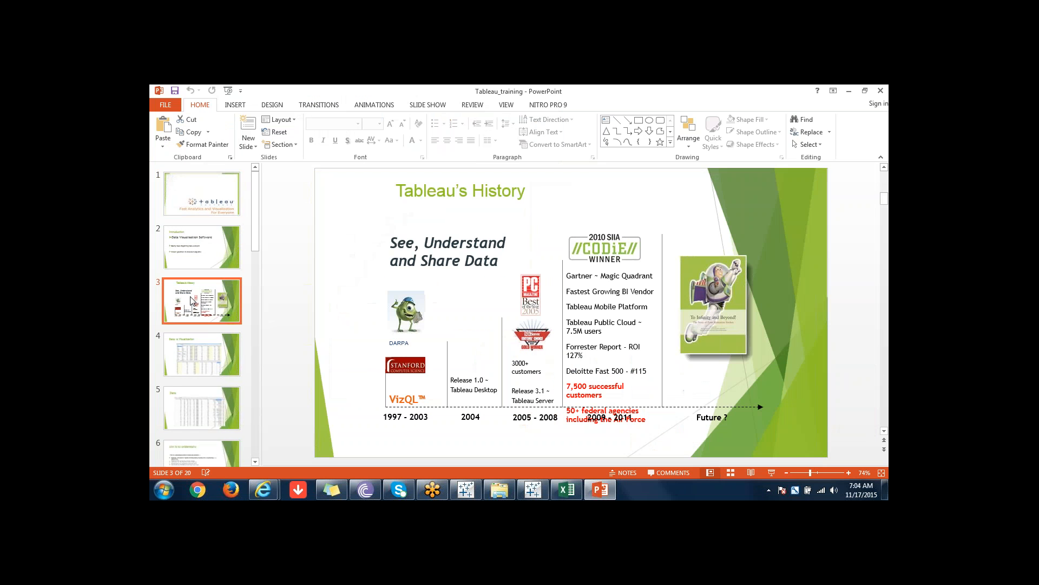
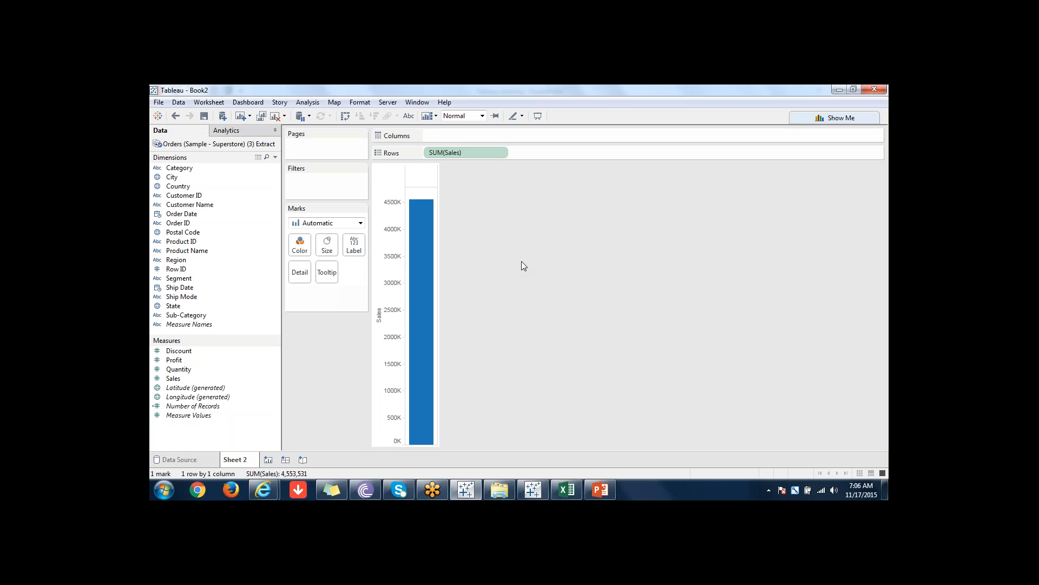
# Step: Add Sub-Category to the Sales view and swap rows and columns to get horizontal bars
pyautogui.click(191, 324)
pyautogui.click(191, 316)
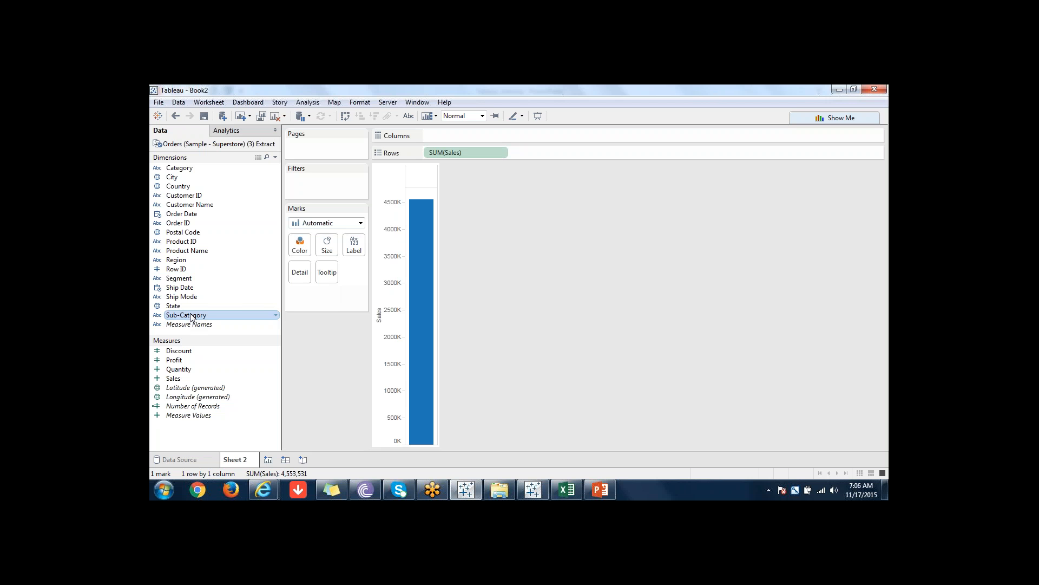
pyautogui.doubleClick(190, 315)
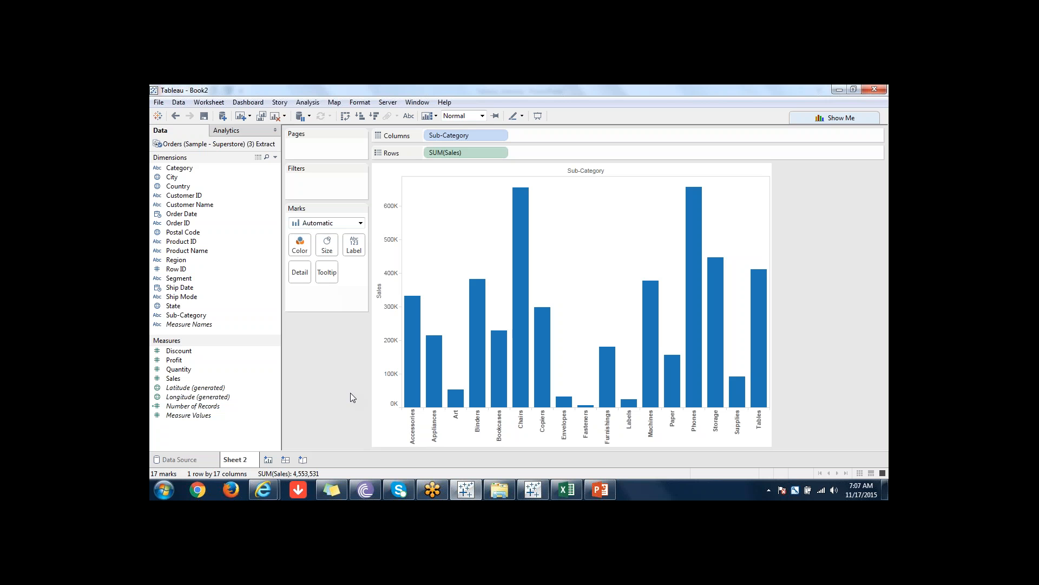
pyautogui.click(346, 117)
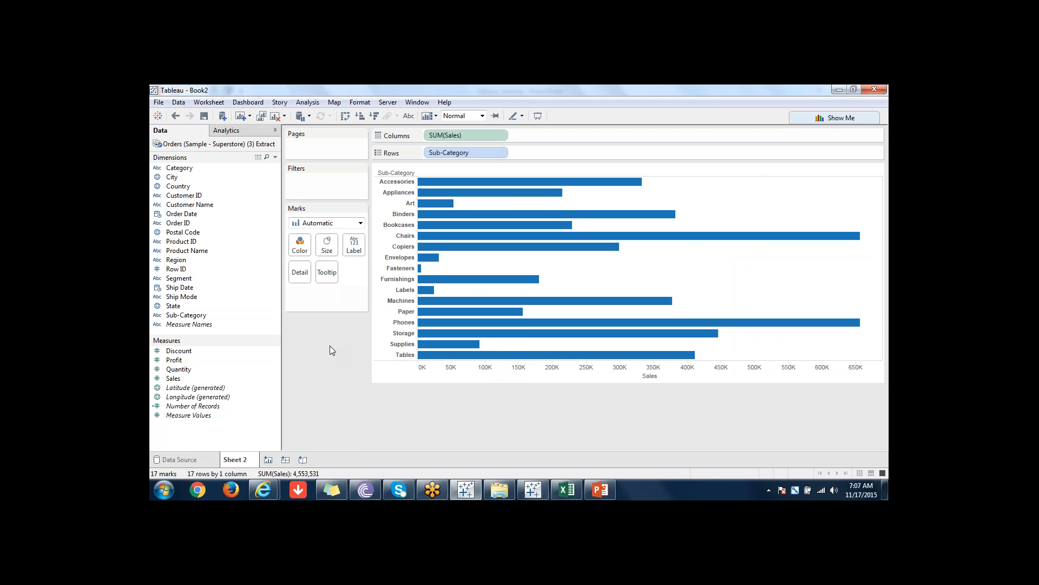
# Step: Clear the sheet and add Sub-Category first and Sales second to produce a text table
pyautogui.click(274, 118)
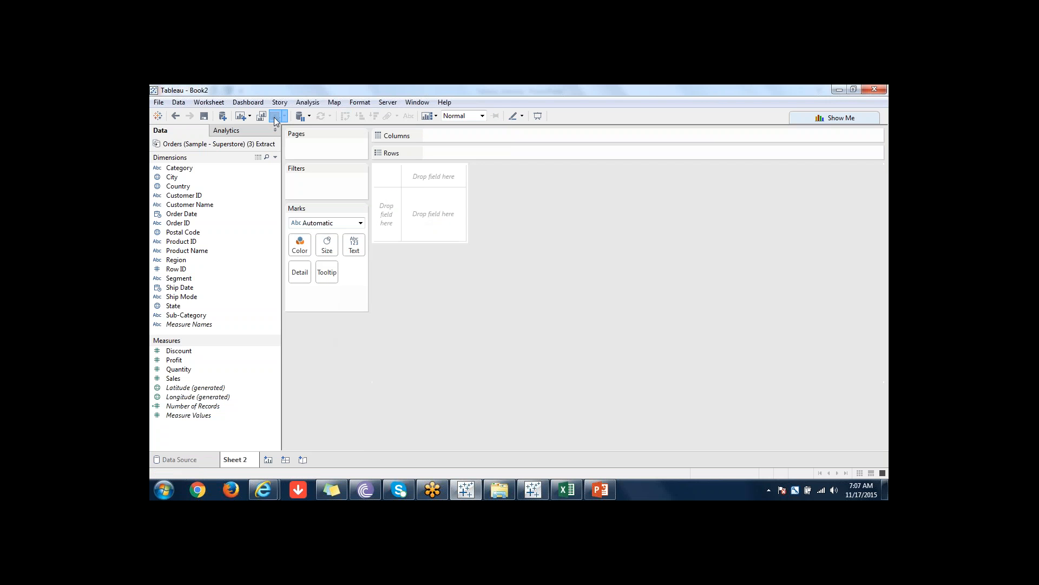
pyautogui.doubleClick(195, 316)
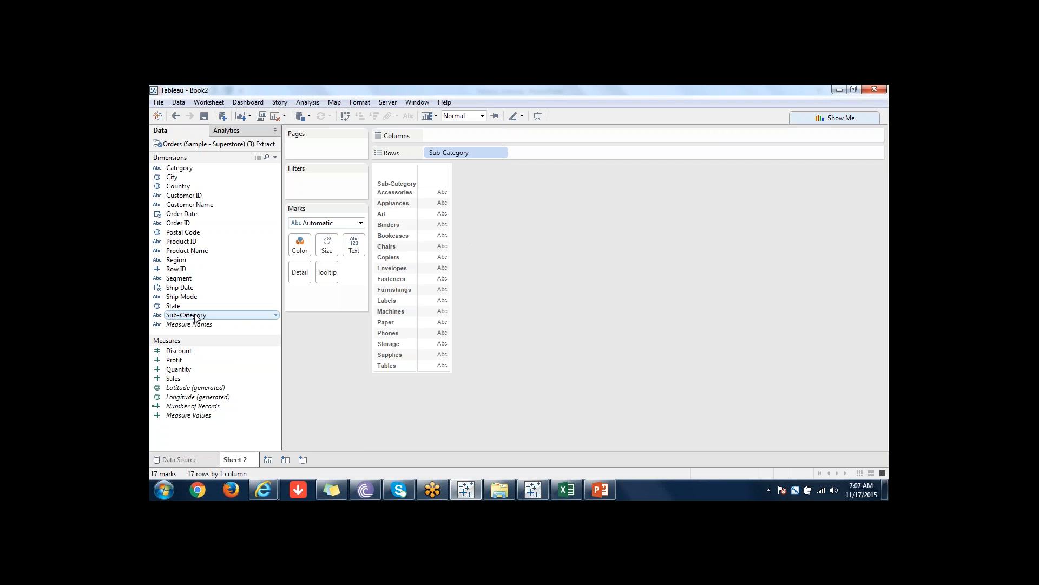
pyautogui.doubleClick(173, 378)
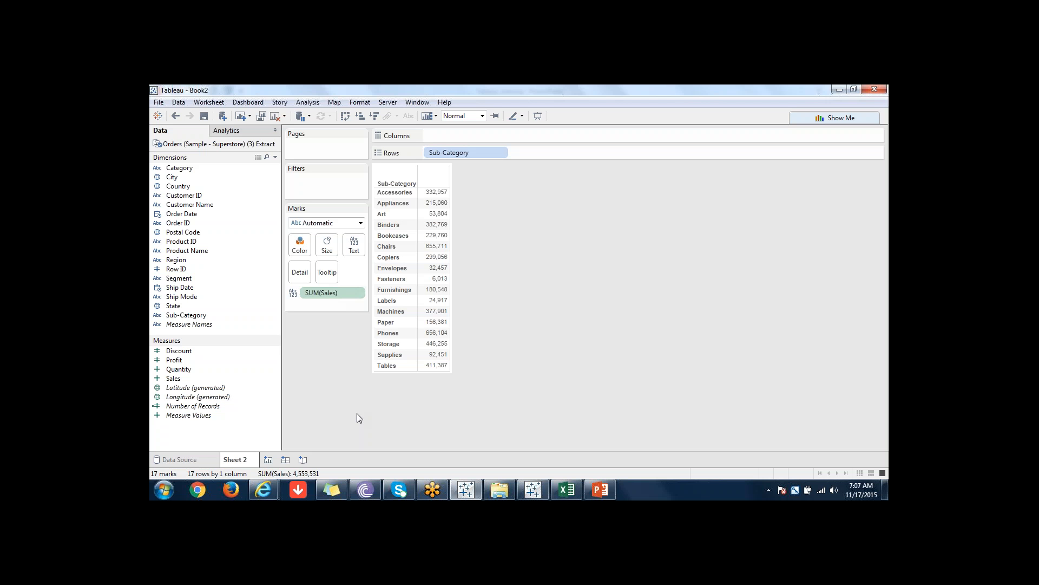
# Step: Clear the sheet, add Sales before Sub-Category, and swap the axes to show a horizontal bar chart
pyautogui.click(276, 121)
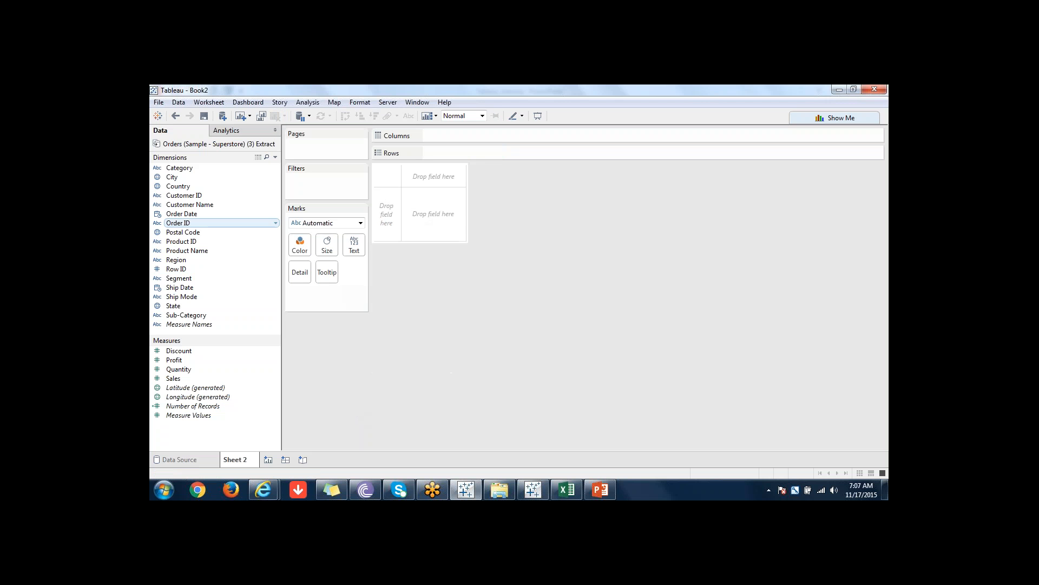
pyautogui.doubleClick(183, 381)
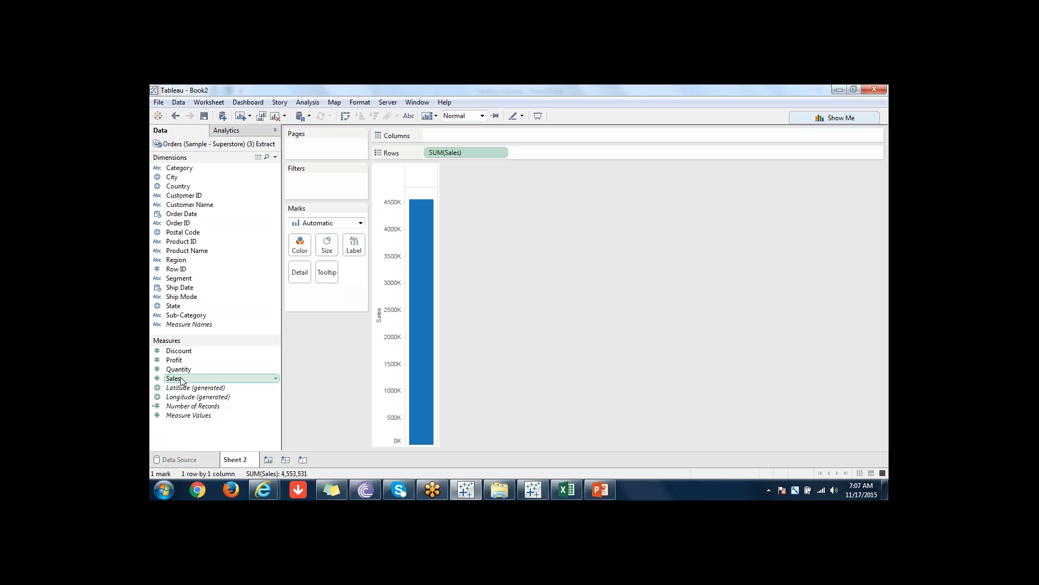
pyautogui.doubleClick(194, 318)
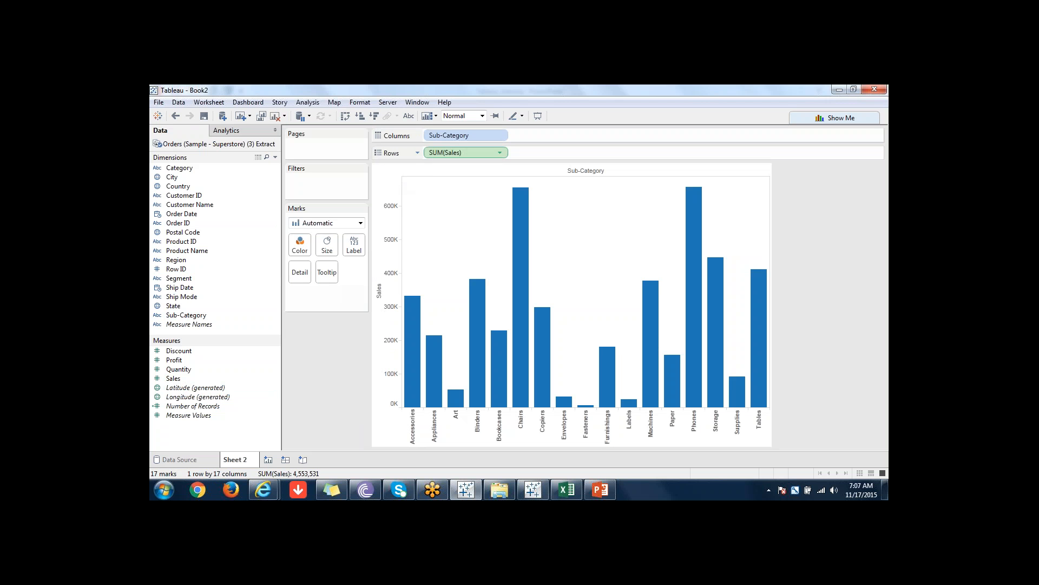
pyautogui.click(345, 115)
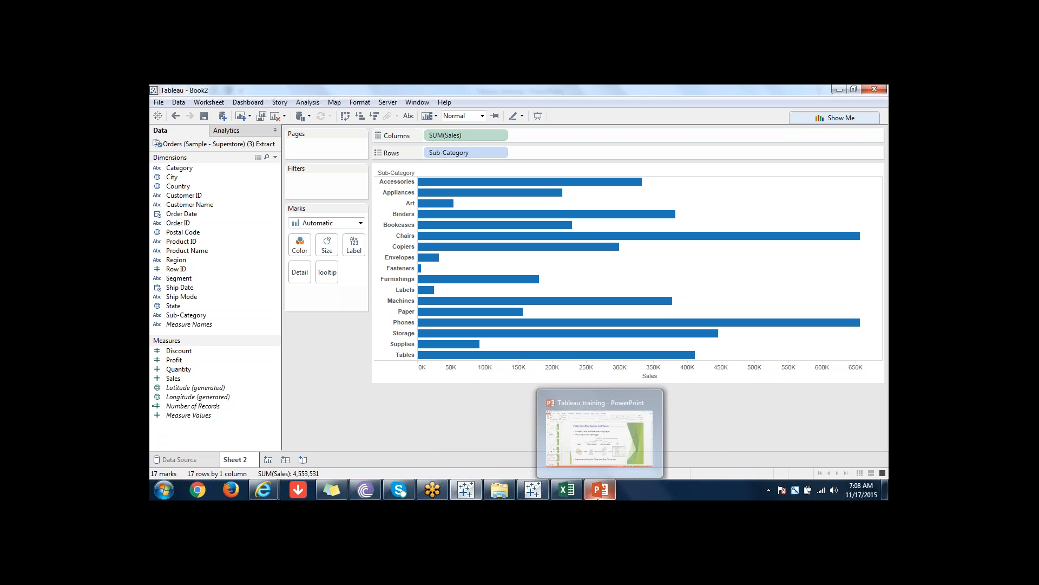
# Step: Switch to PowerPoint to review the slides on VizQL and on flexibility in working with data, then close the presentation and return to Tableau
pyautogui.click(598, 497)
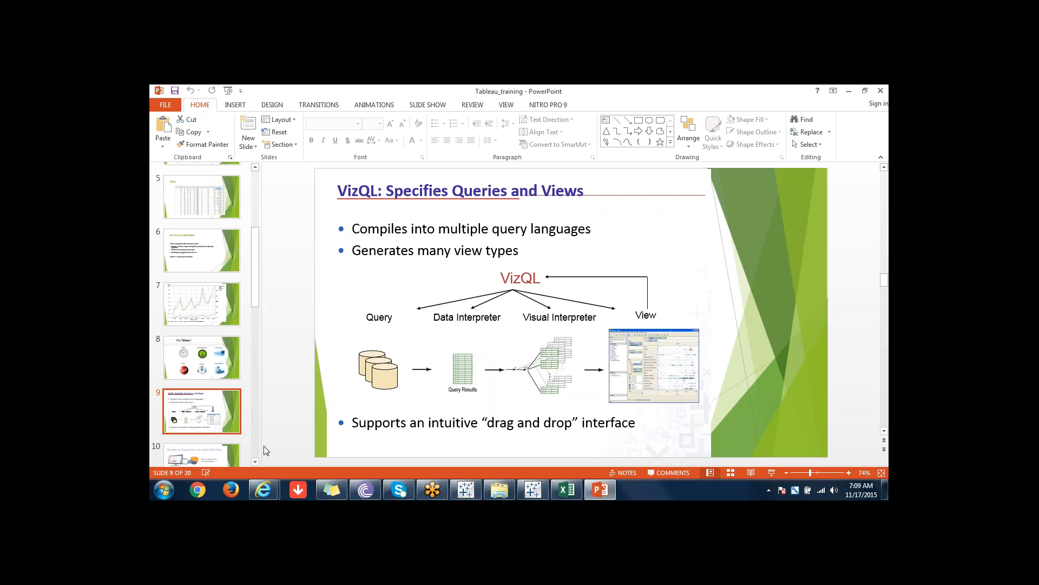
pyautogui.click(255, 461)
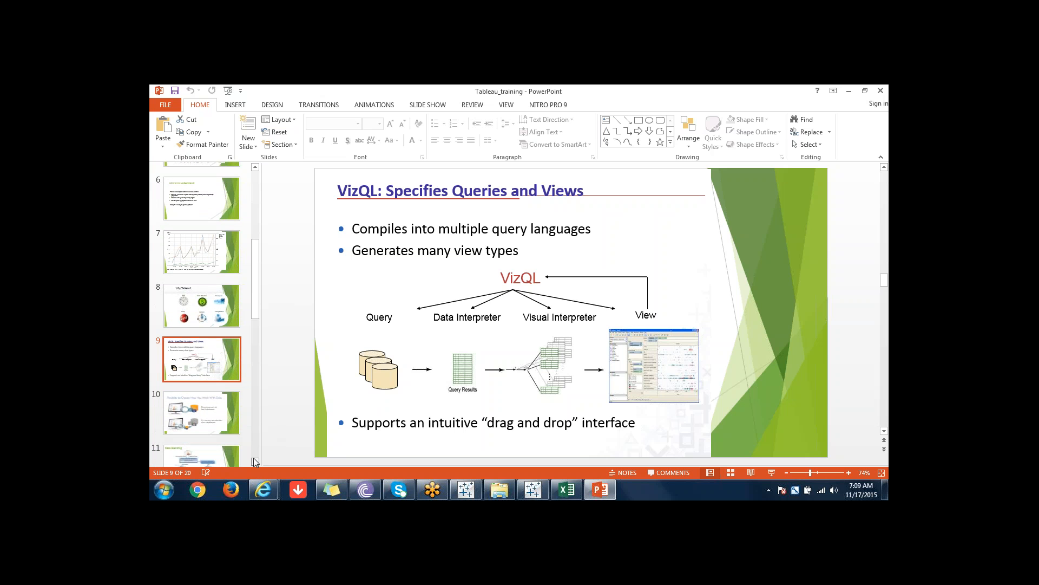
pyautogui.click(205, 414)
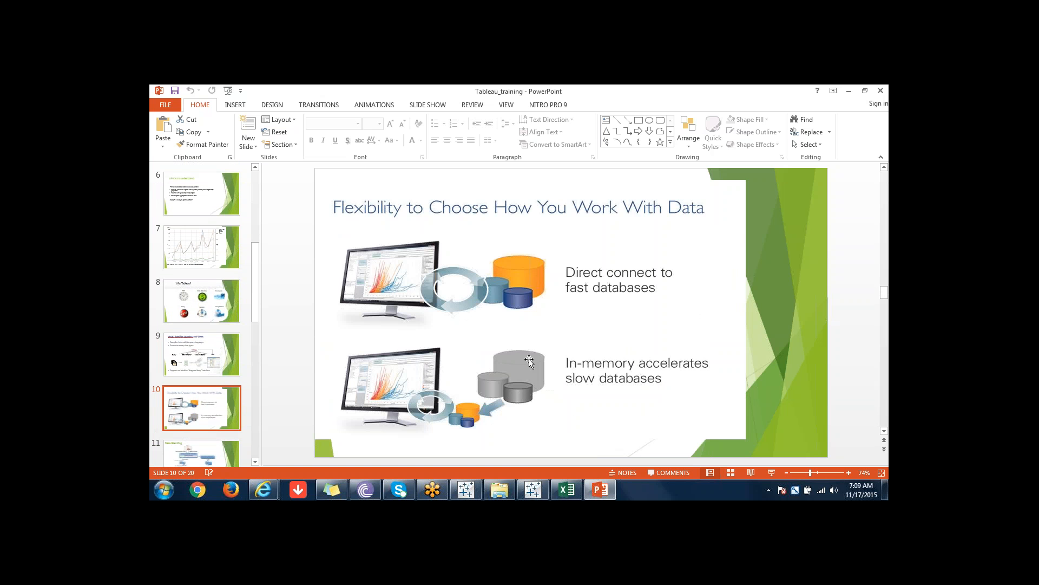
pyautogui.scroll(-5, 255, 460)
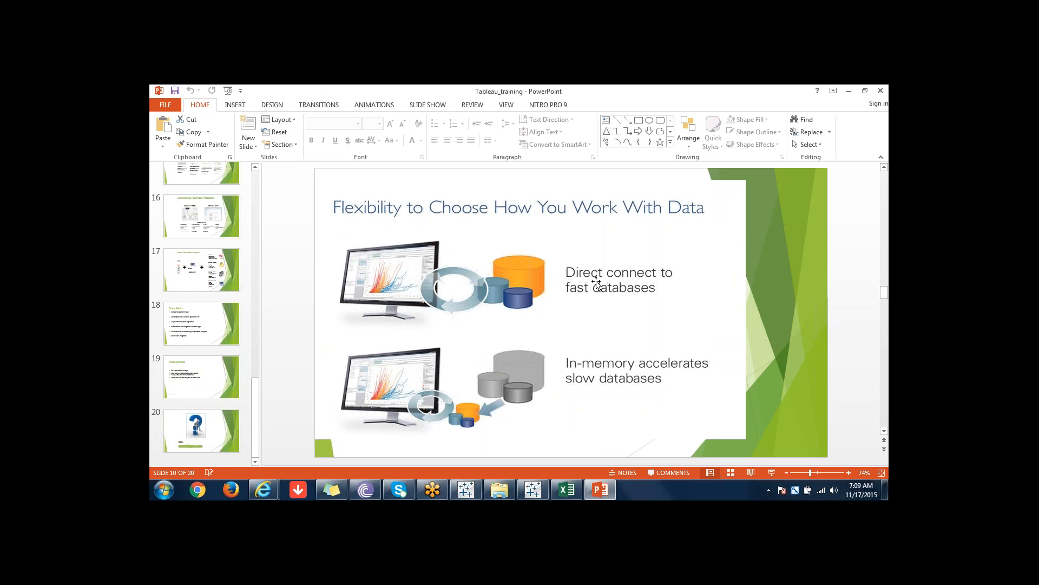
pyautogui.click(881, 91)
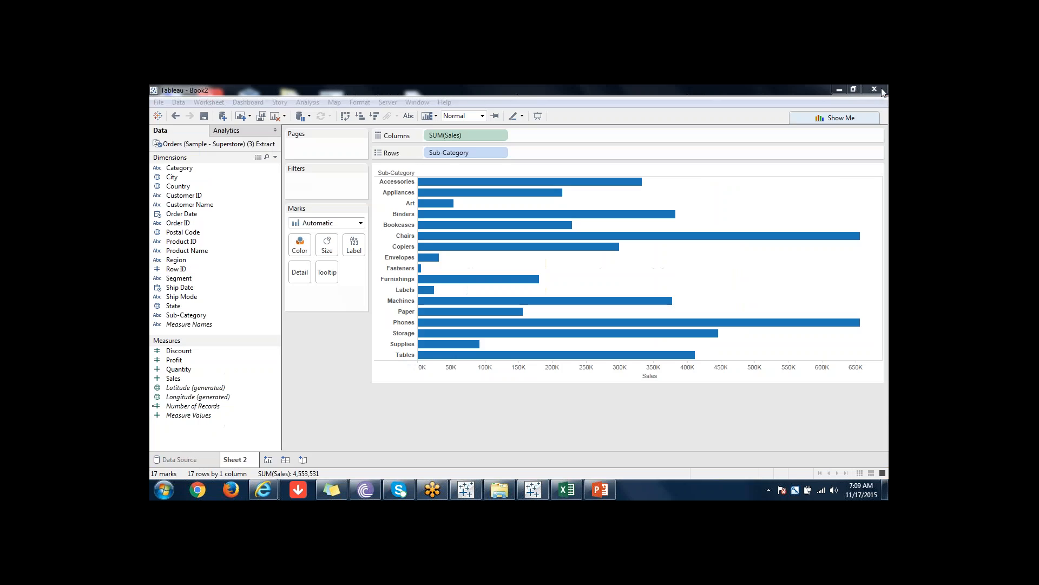
pyautogui.click(329, 399)
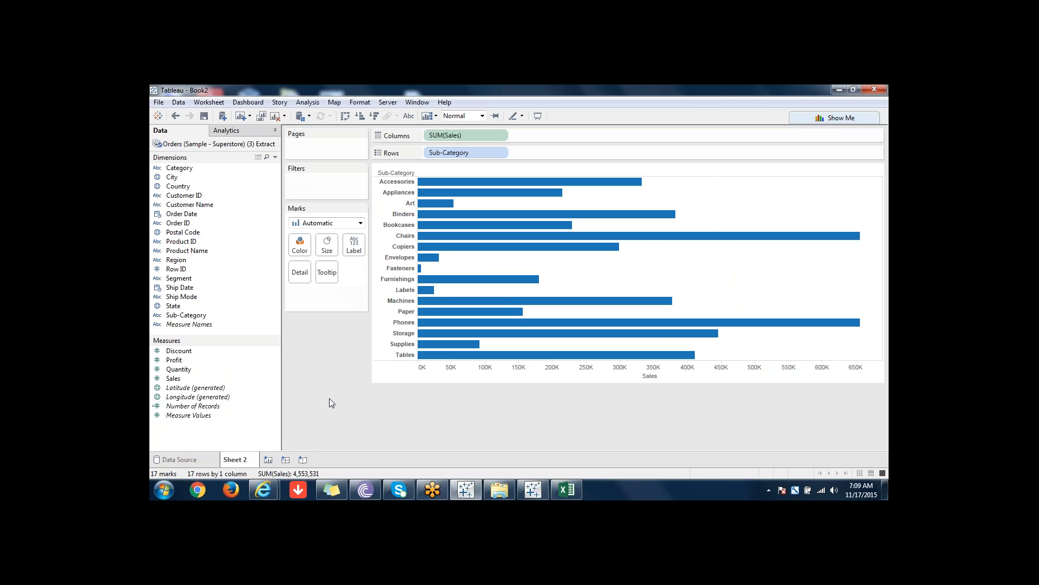
# Step: Swap rows and columns back and forth to compare the vertical and horizontal bar layouts
pyautogui.click(345, 116)
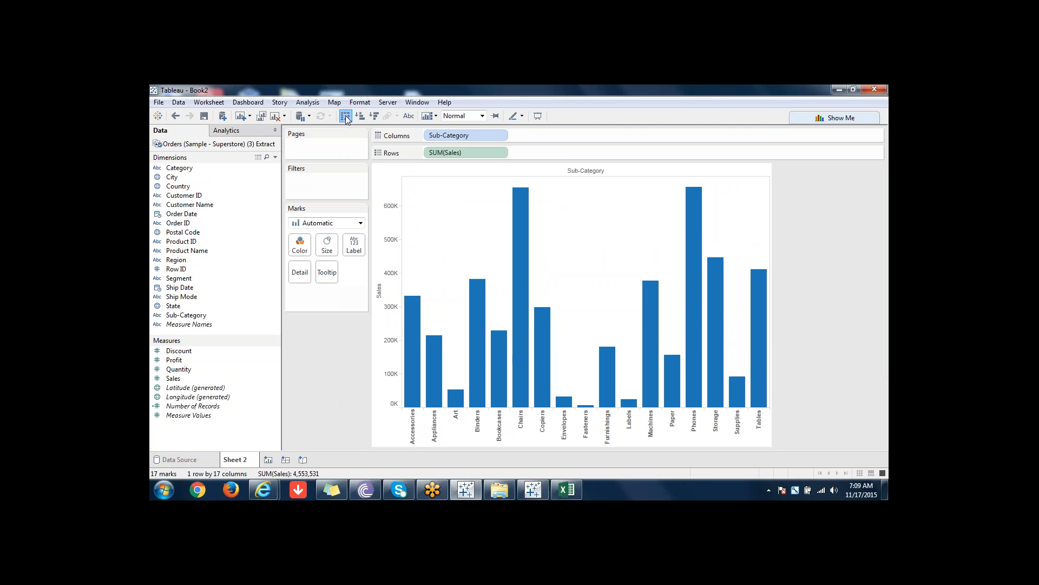
pyautogui.click(345, 115)
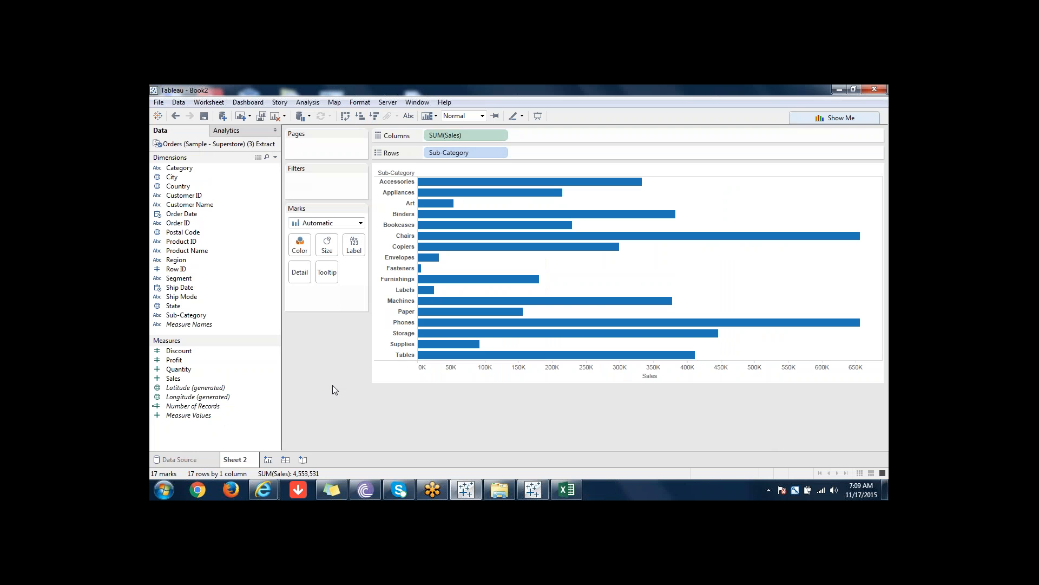
pyautogui.click(345, 116)
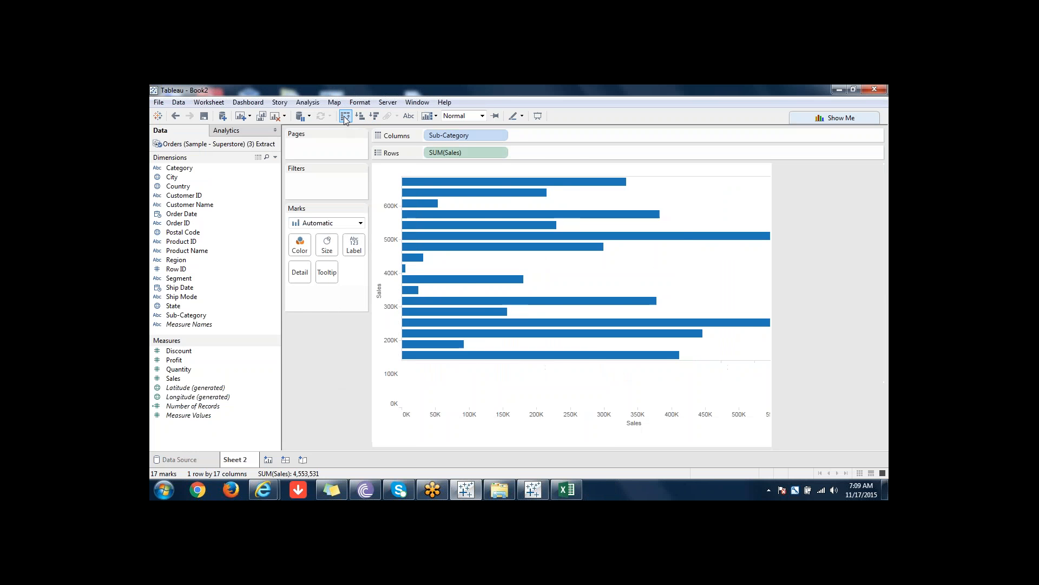
pyautogui.click(345, 116)
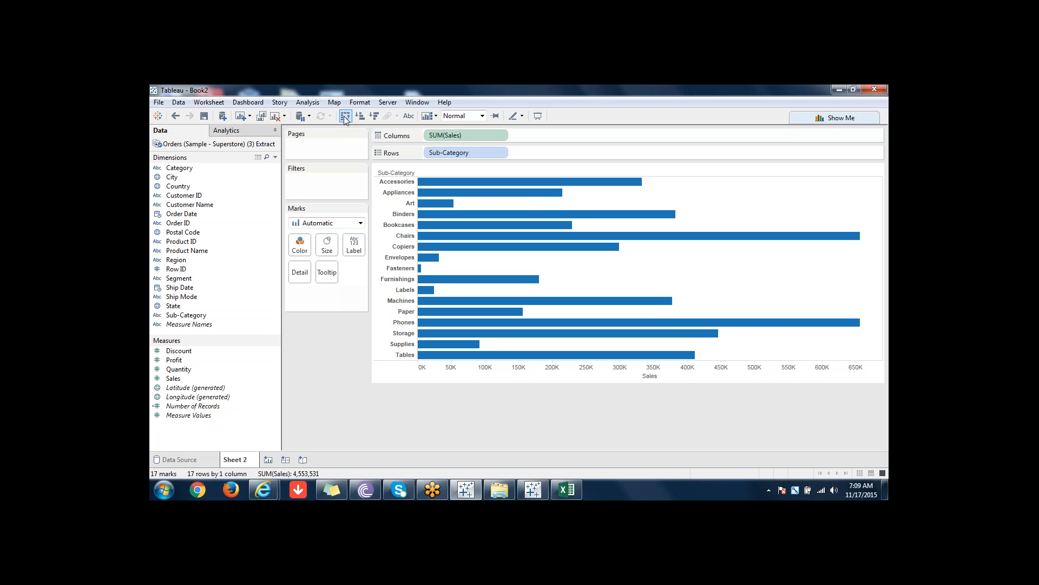
# Step: Check the Show Me requirements for horizontal bars, and inspect the tooltips on the chart's bars
pyautogui.click(844, 118)
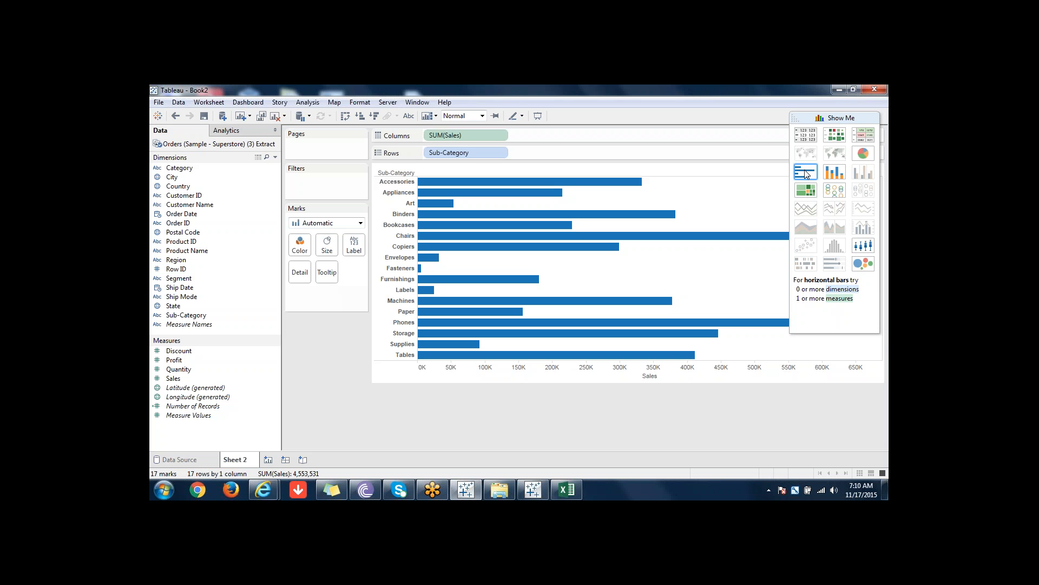
pyautogui.click(849, 120)
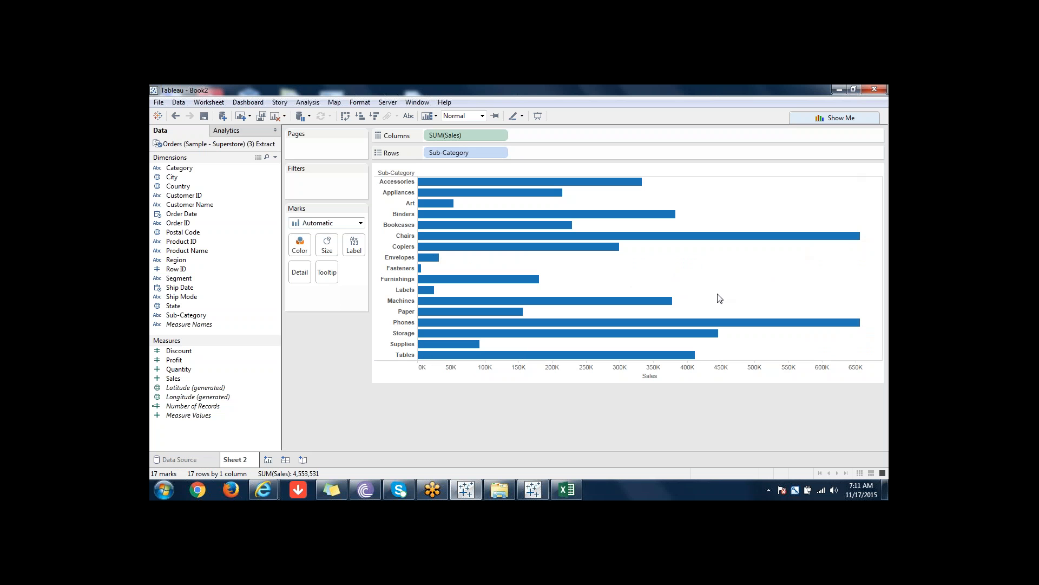
pyautogui.moveTo(458, 279)
pyautogui.moveTo(838, 235)
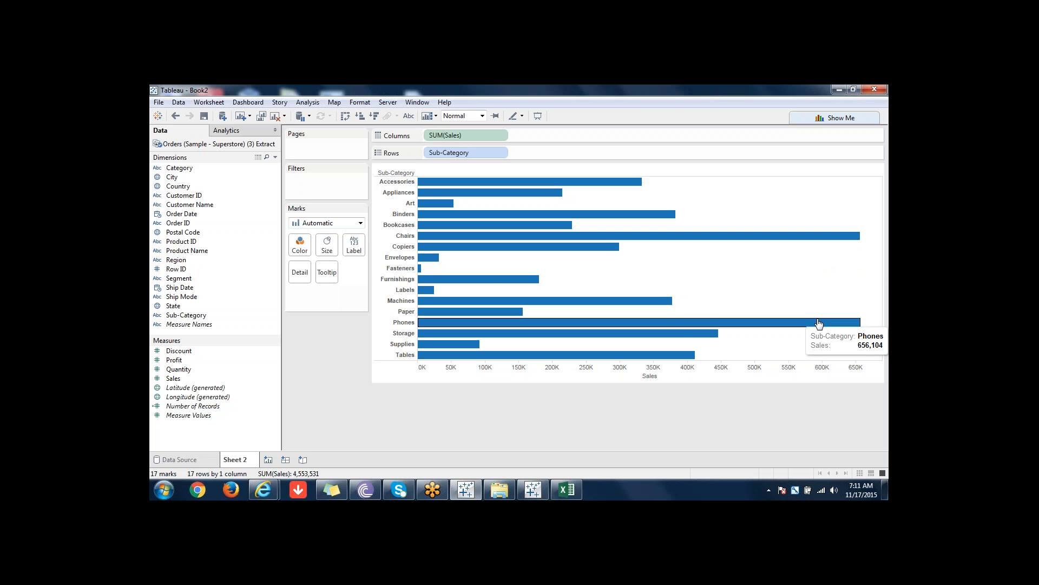
# Step: Replace the Sub-Category label in the marks' tooltip with a person's first name and check the tooltip on the Chairs bar
pyautogui.click(329, 273)
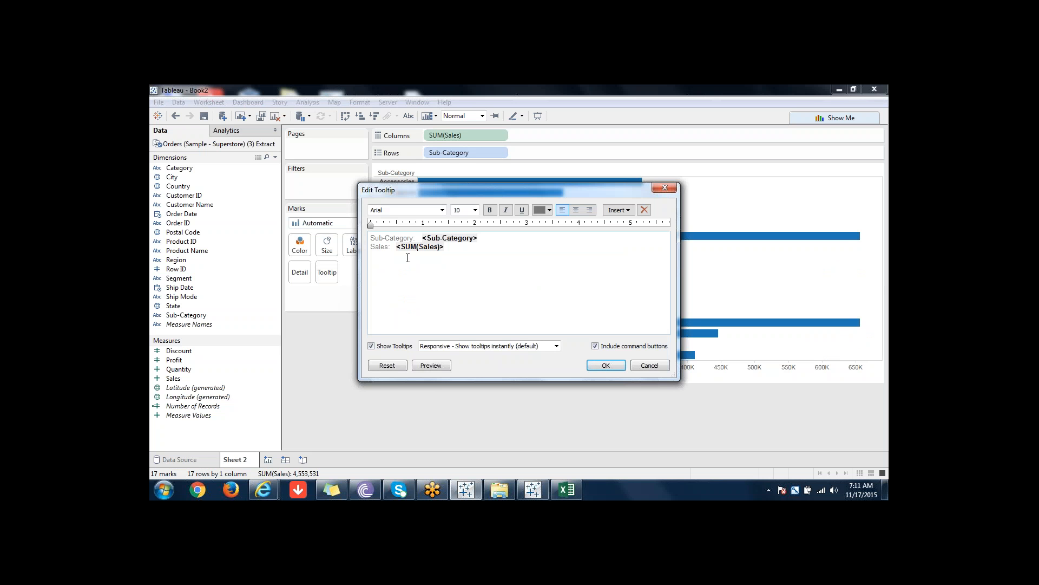
pyautogui.hotkey('shift', 'Right')
pyautogui.hotkey('shift', 'Right')
pyautogui.hotkey('shift', 'Right')
pyautogui.hotkey('shift', 'Right')
pyautogui.hotkey('shift', 'Right')
pyautogui.hotkey('shift', 'Right')
pyautogui.hotkey('shift', 'Right')
pyautogui.hotkey('shift', 'Right')
pyautogui.hotkey('shift', 'Right')
pyautogui.hotkey('shift', 'Right')
pyautogui.hotkey('shift', 'Right')
pyautogui.hotkey('shift', 'Right')
pyautogui.write('Harsh')
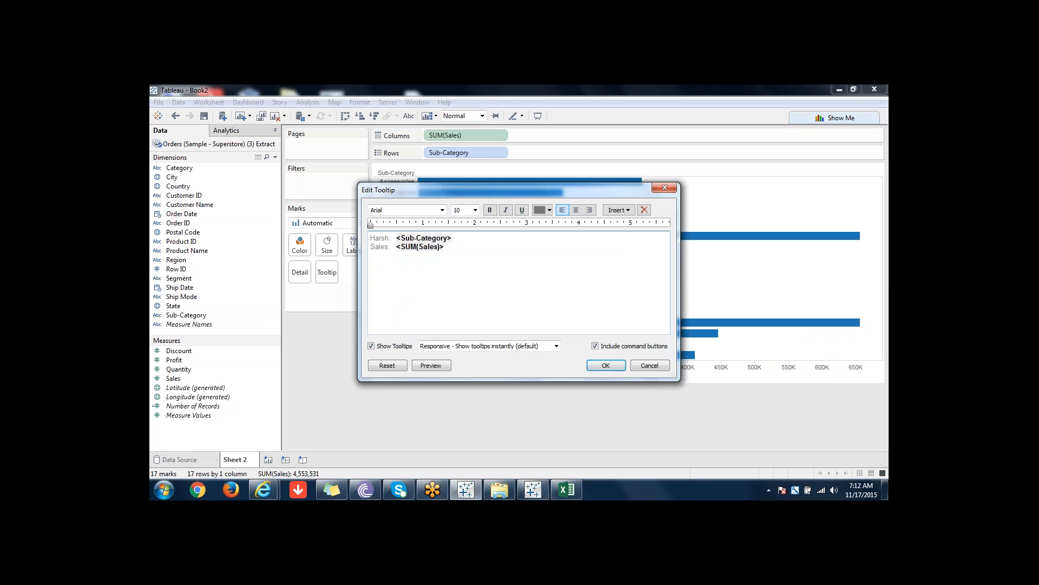
pyautogui.click(606, 365)
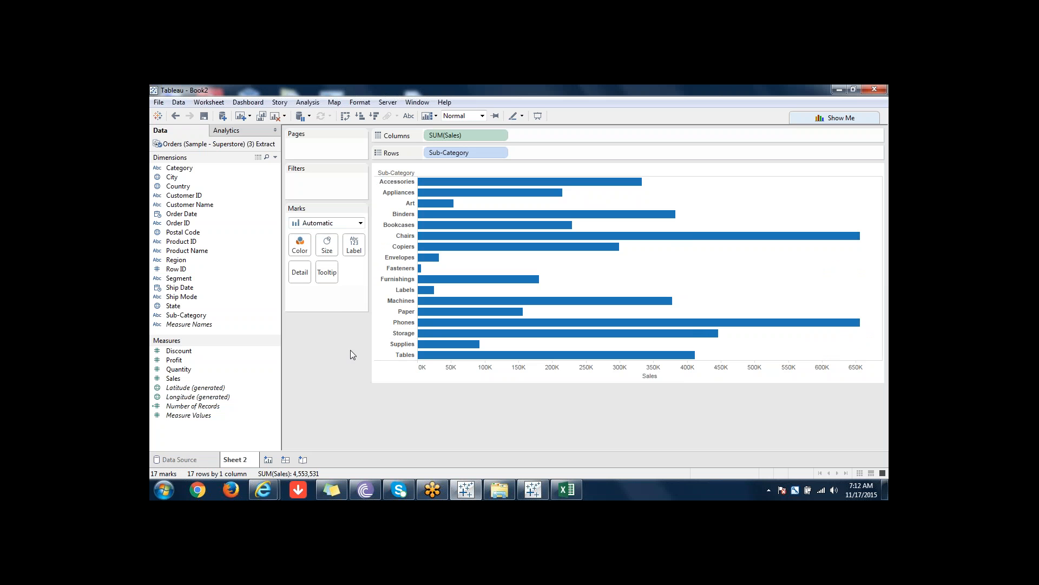
pyautogui.moveTo(726, 236)
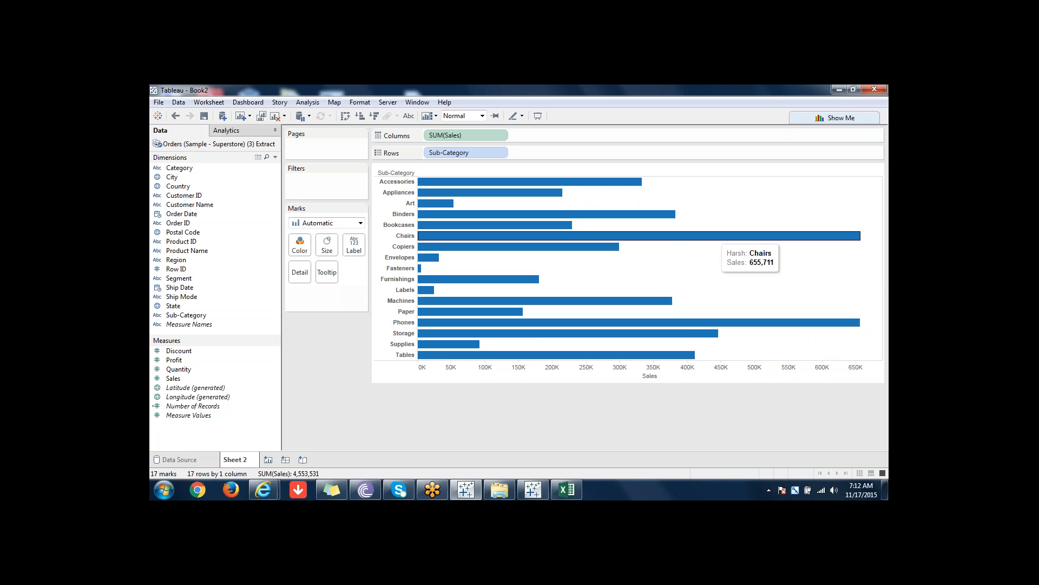
# Step: Review the label and field text in the tooltip editor without changing them
pyautogui.click(326, 268)
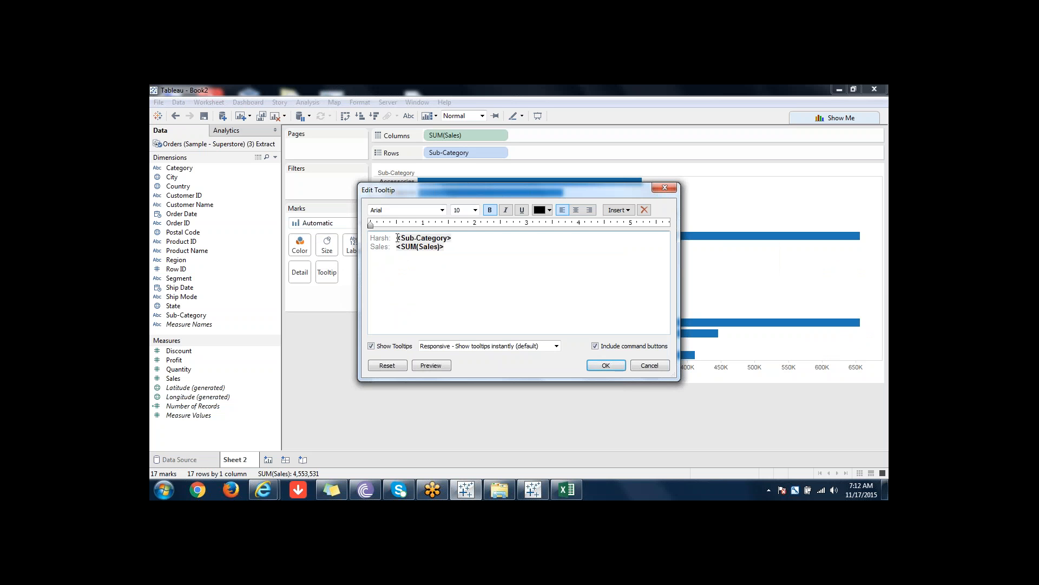
pyautogui.click(397, 239)
pyautogui.click(656, 368)
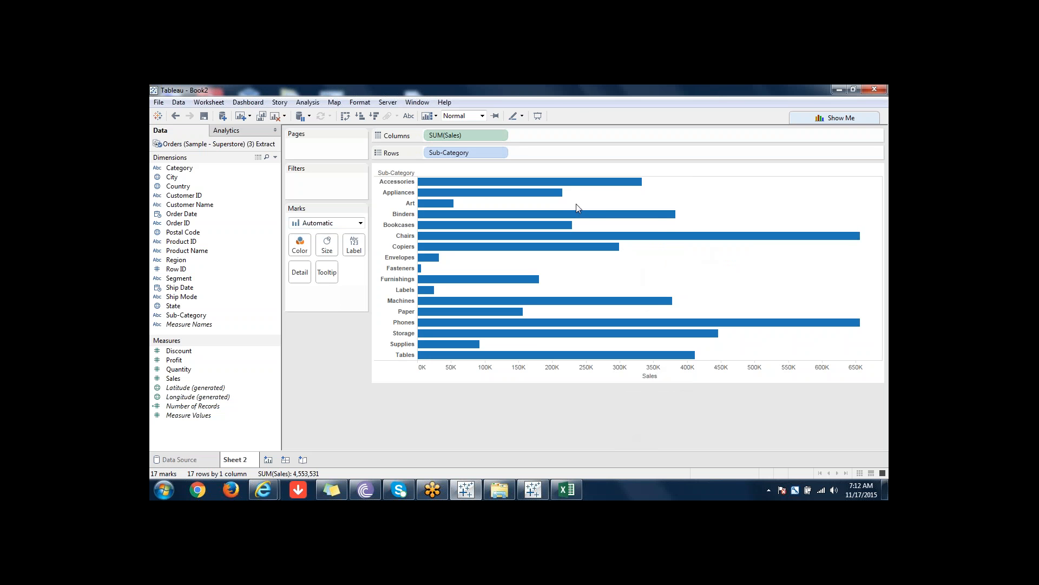
# Step: Show mark labels with the sales values on the horizontal bars
pyautogui.click(409, 116)
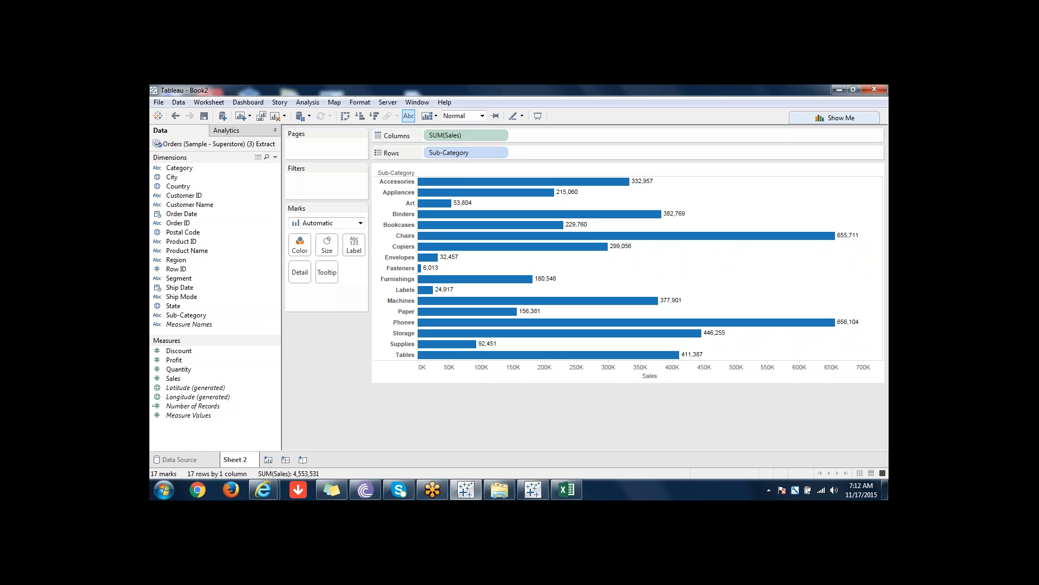
# Step: Reposition the sales label of the Chairs bar to the middle of that bar
pyautogui.moveTo(873, 244)
pyautogui.mouseDown()
pyautogui.moveTo(837, 225)
pyautogui.moveTo(864, 246)
pyautogui.mouseUp()
pyautogui.click(848, 235)
pyautogui.click(840, 233)
pyautogui.click(842, 234)
pyautogui.moveTo(860, 242); pyautogui.dragTo(859, 242)
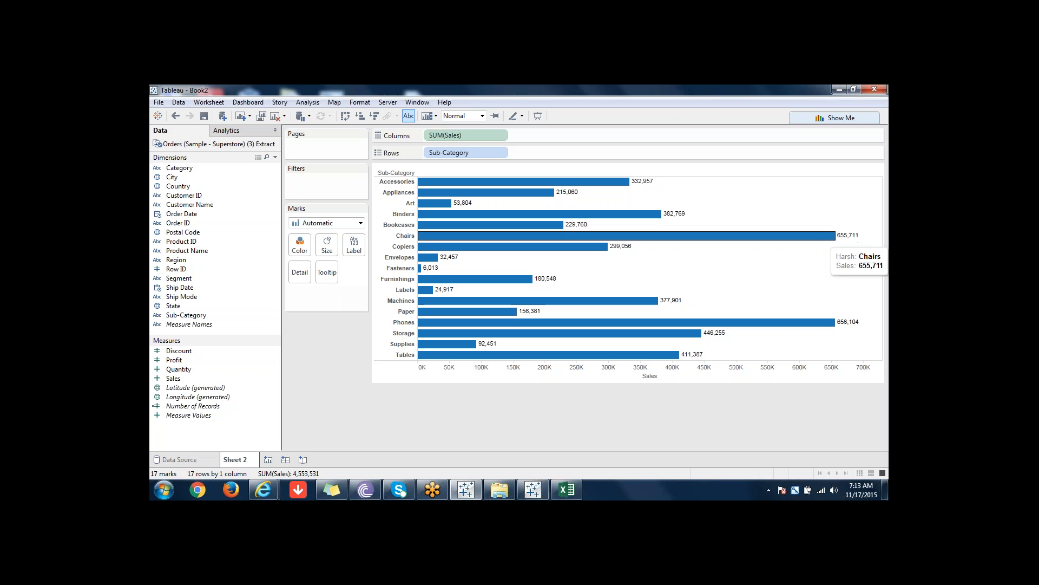
pyautogui.click(849, 237)
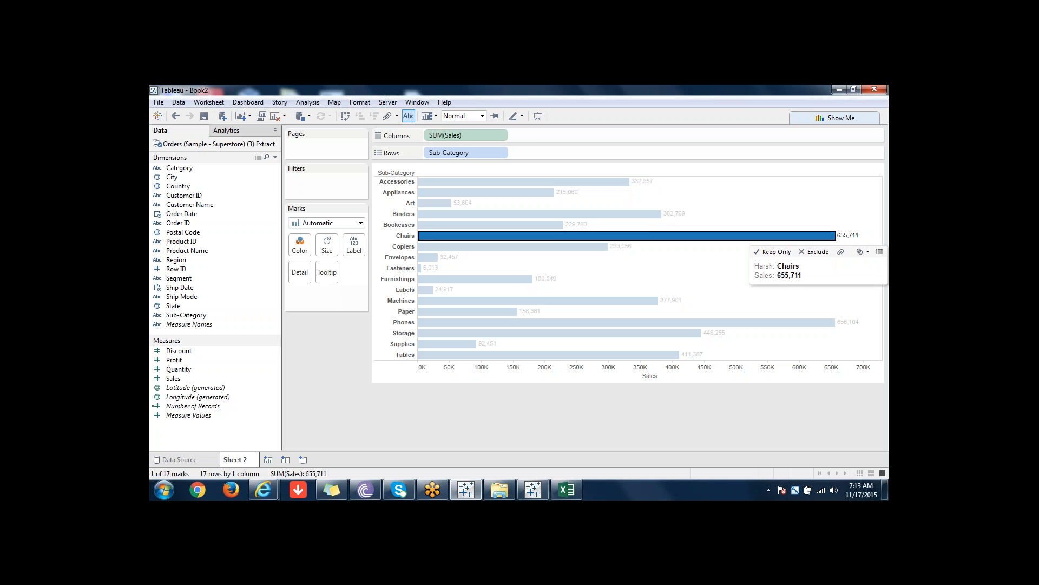
pyautogui.moveTo(848, 235)
pyautogui.mouseDown()
pyautogui.moveTo(837, 210)
pyautogui.moveTo(846, 235)
pyautogui.mouseUp()
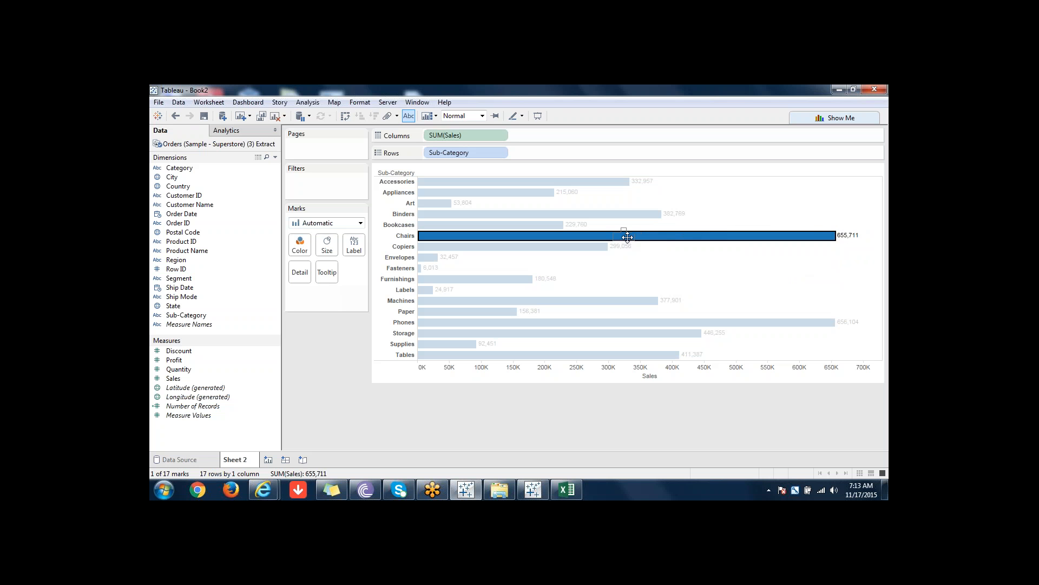
pyautogui.click(809, 294)
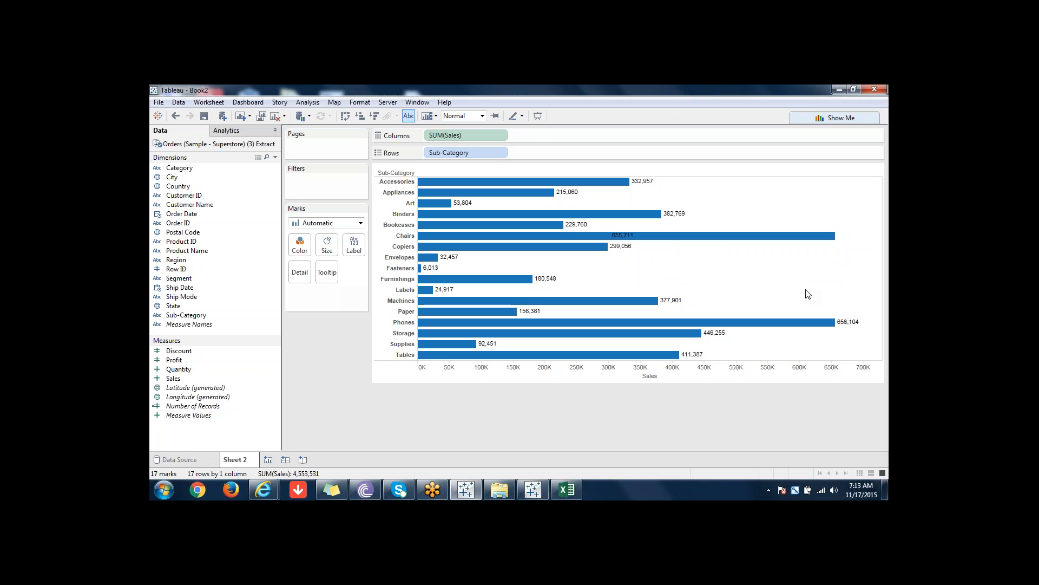
# Step: Undo the Chairs label move and the display of mark labels
pyautogui.moveTo(424, 248)
pyautogui.hotkey('ctrl', 'z')
pyautogui.hotkey('ctrl', 'z')
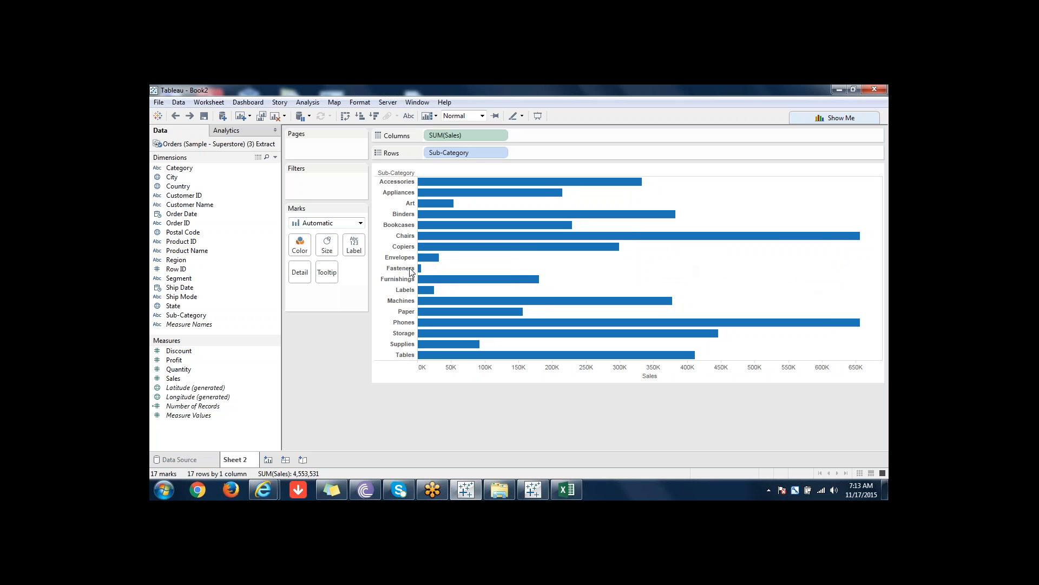
# Step: Label the bars with Sales and try the center, left and right horizontal alignments for the labels
pyautogui.moveTo(178, 383); pyautogui.dragTo(353, 251)
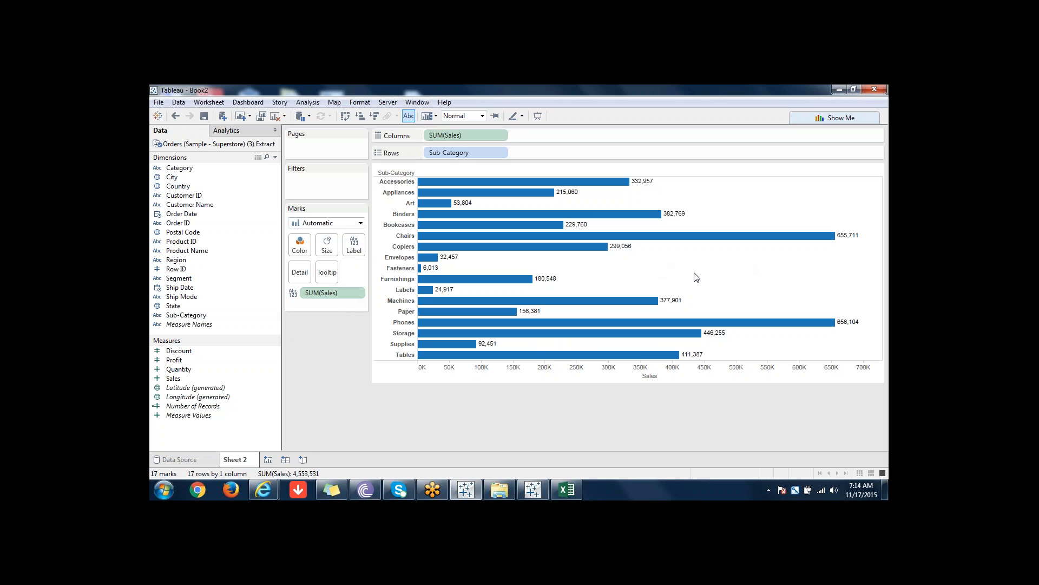
pyautogui.click(355, 250)
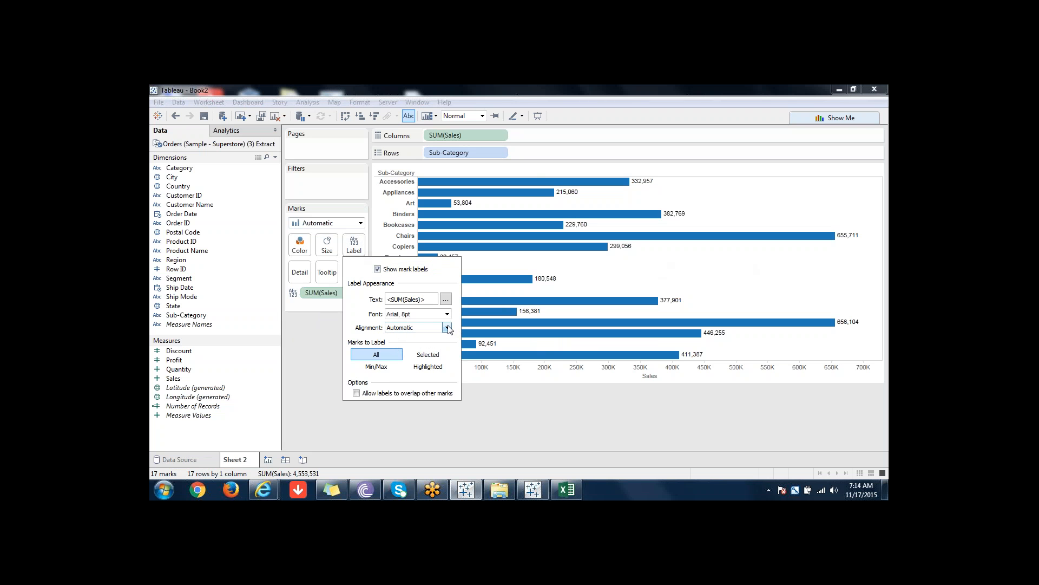
pyautogui.click(447, 327)
pyautogui.click(413, 369)
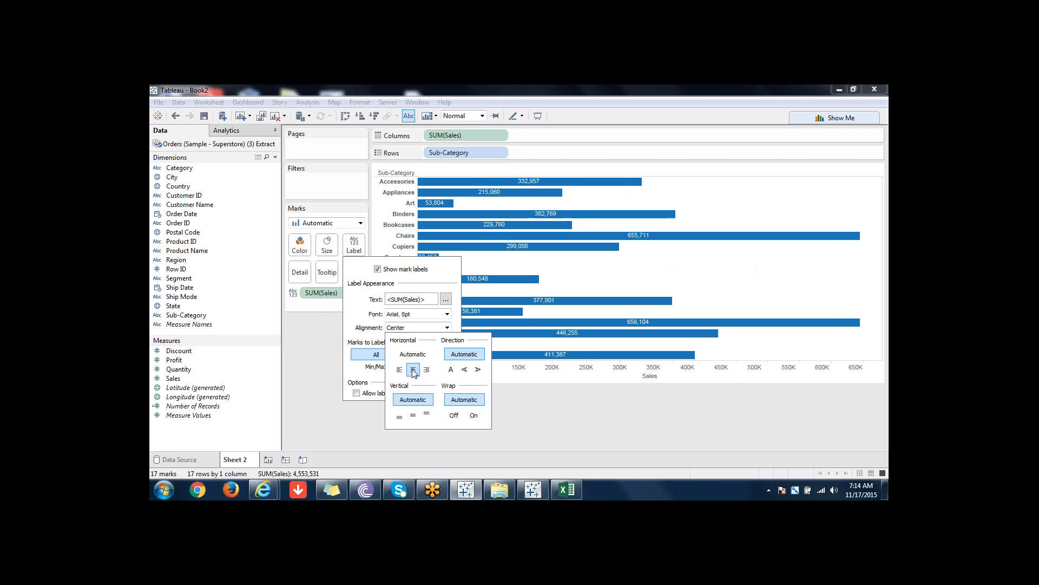
pyautogui.click(400, 369)
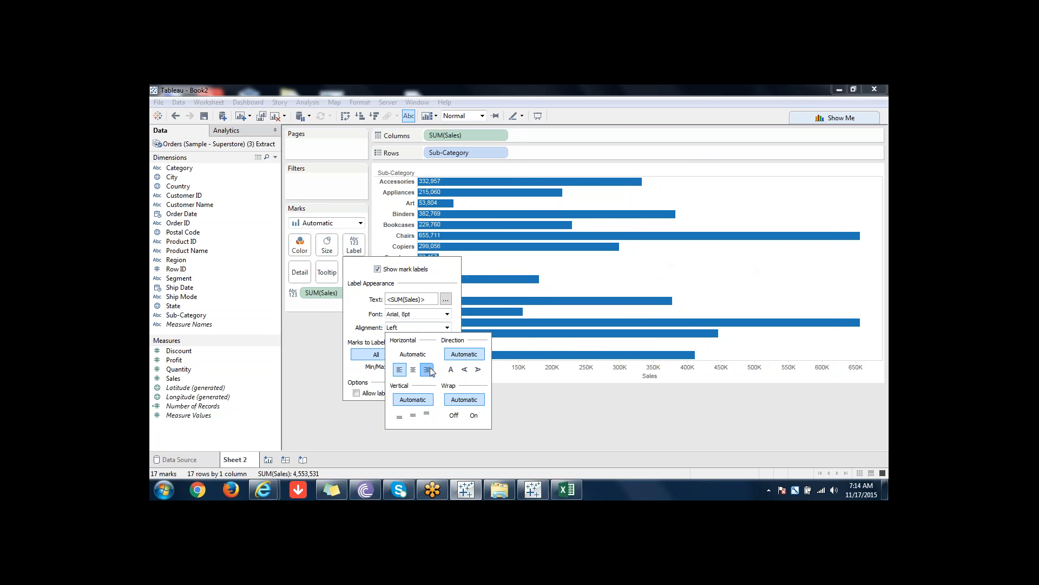
pyautogui.click(427, 369)
# Step: Try the rotated label directions, return to upright text, and center the labels horizontally on the bars
pyautogui.click(451, 370)
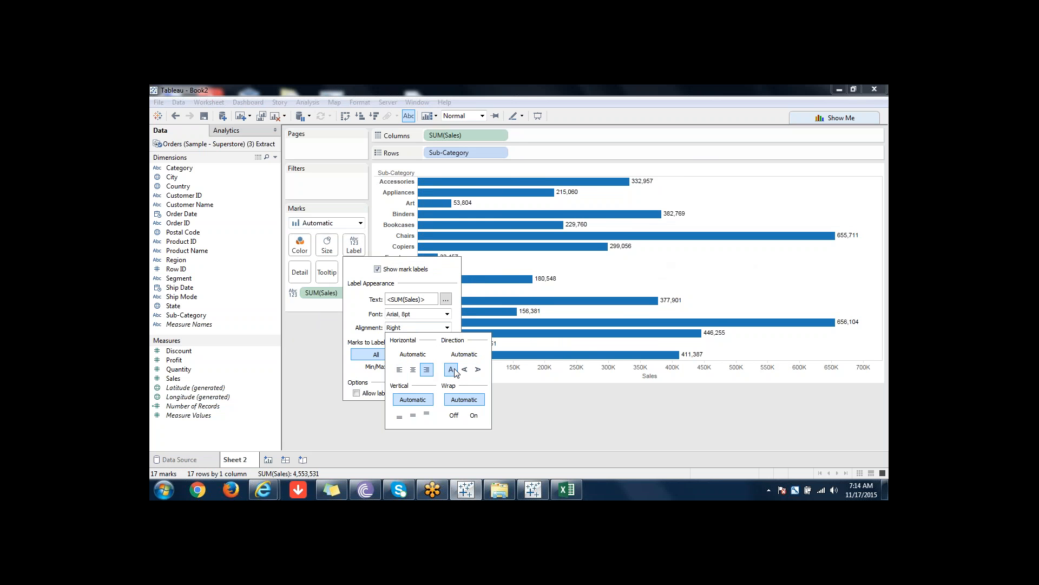
pyautogui.click(464, 369)
pyautogui.click(478, 369)
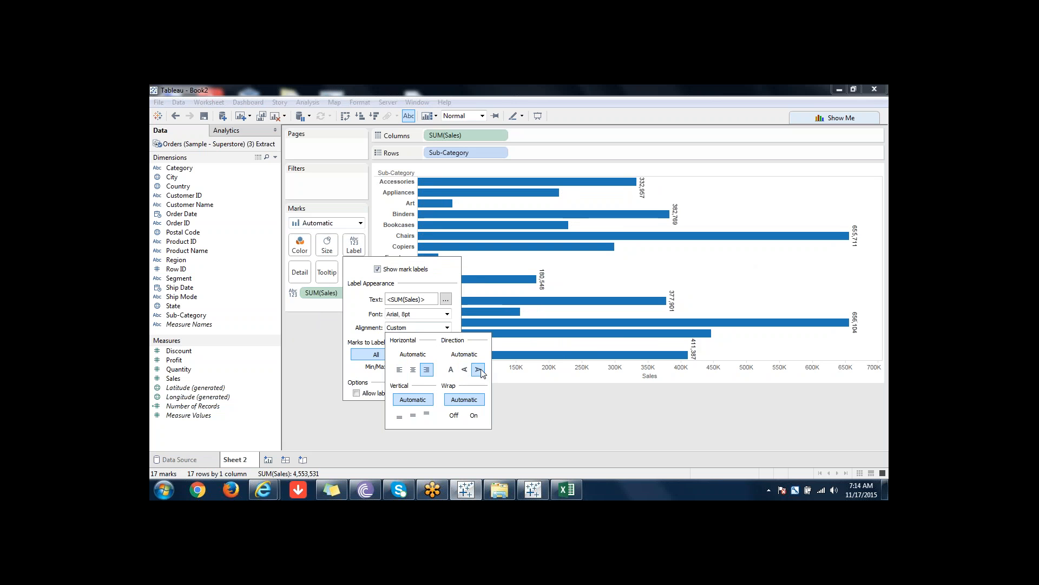
pyautogui.click(465, 370)
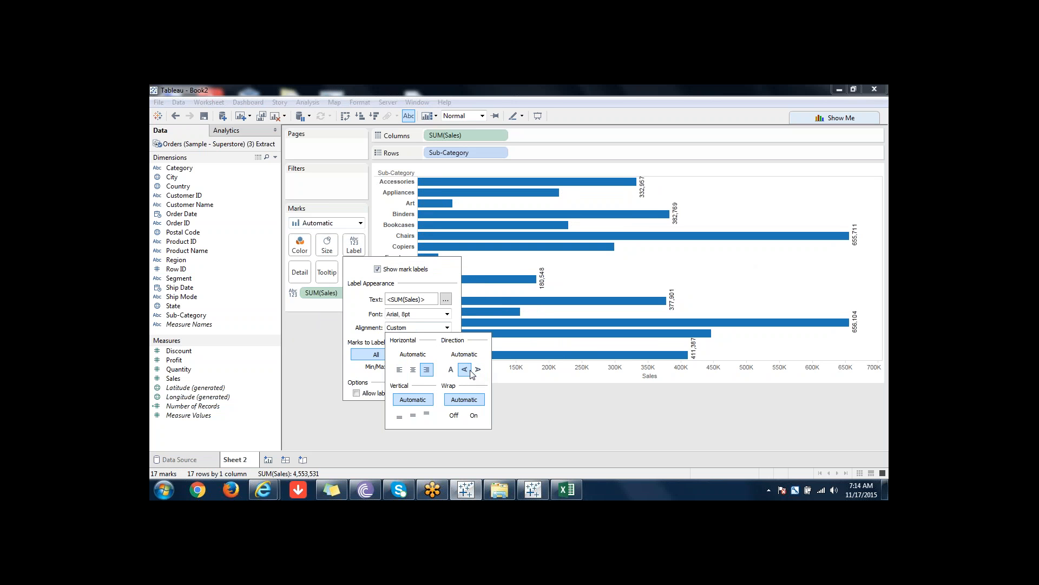
pyautogui.click(457, 371)
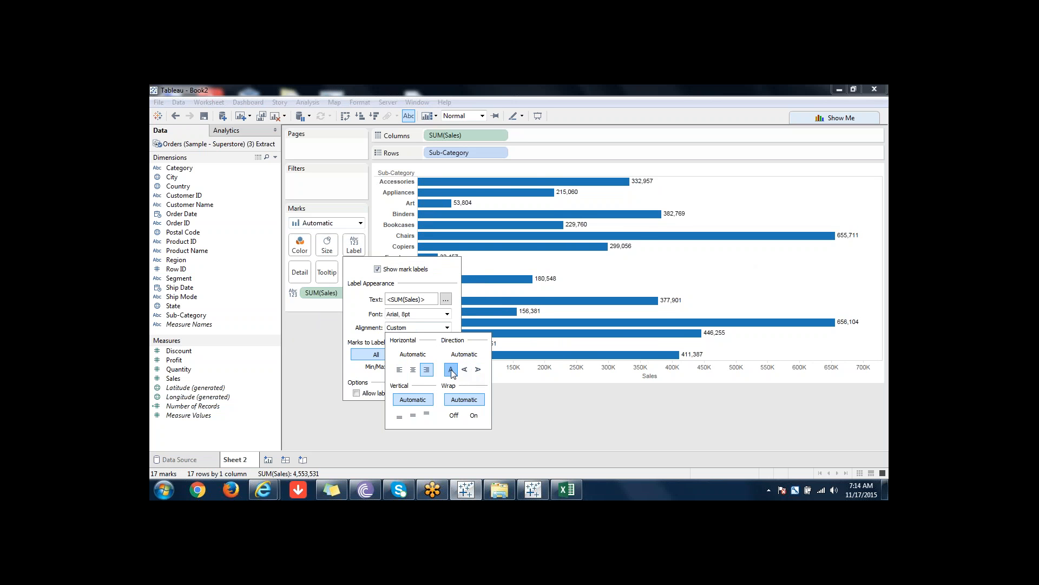
pyautogui.click(414, 370)
pyautogui.click(576, 453)
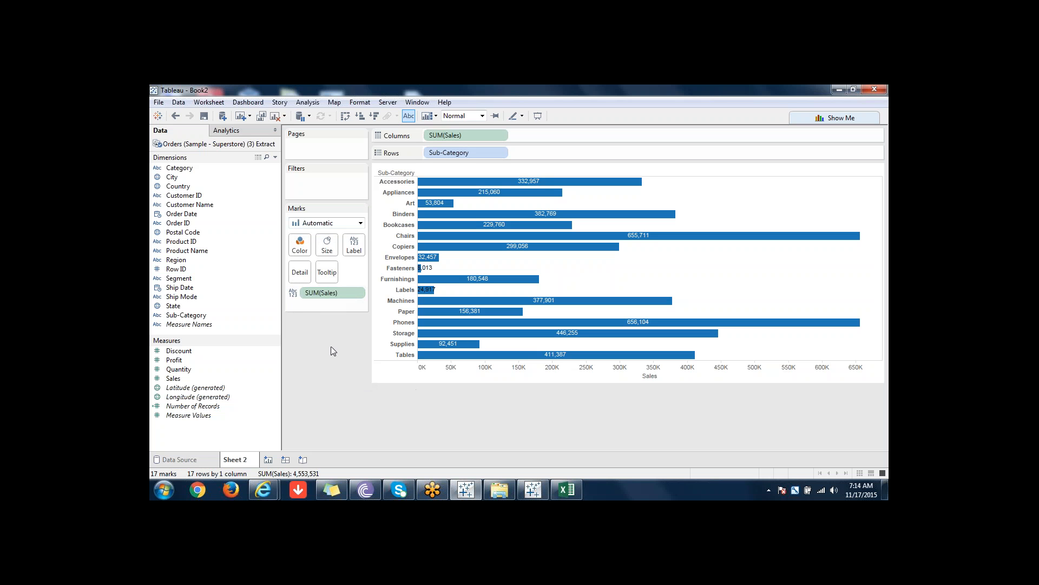
# Step: Switch the Sales field on the marks from Label to Color, to Size, and back to Label
pyautogui.click(293, 294)
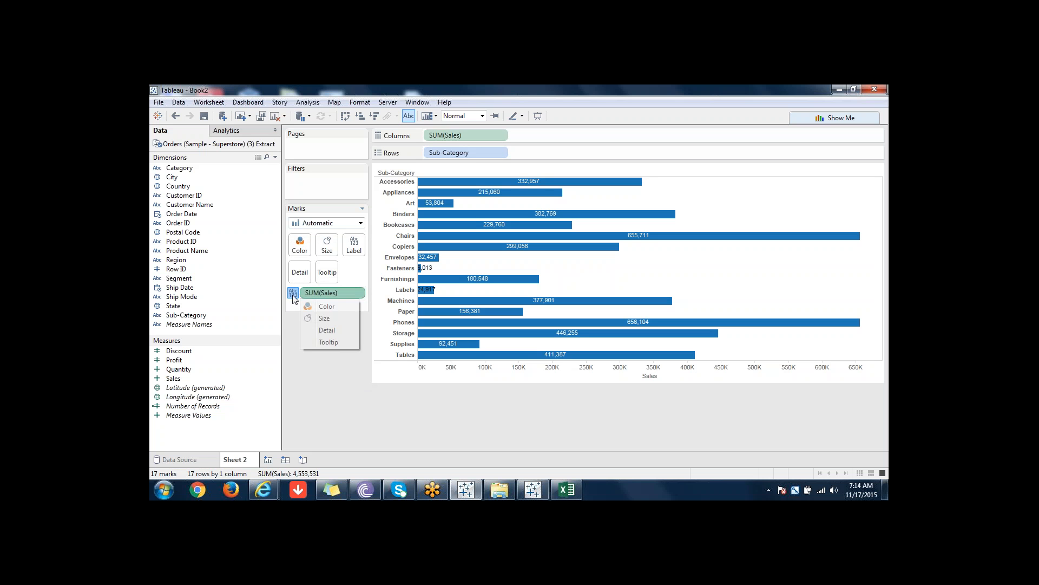
pyautogui.click(323, 306)
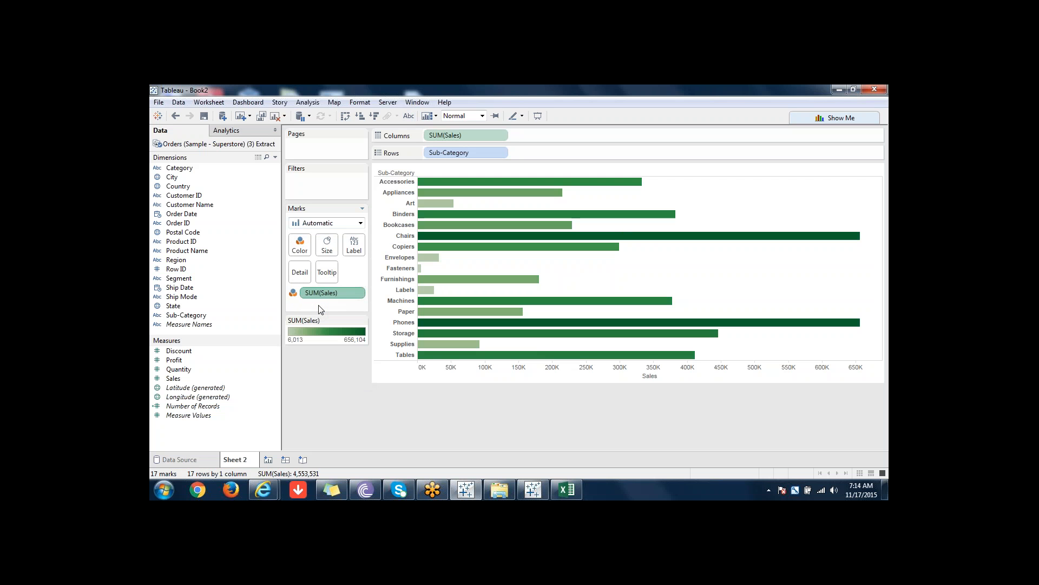
pyautogui.click(293, 294)
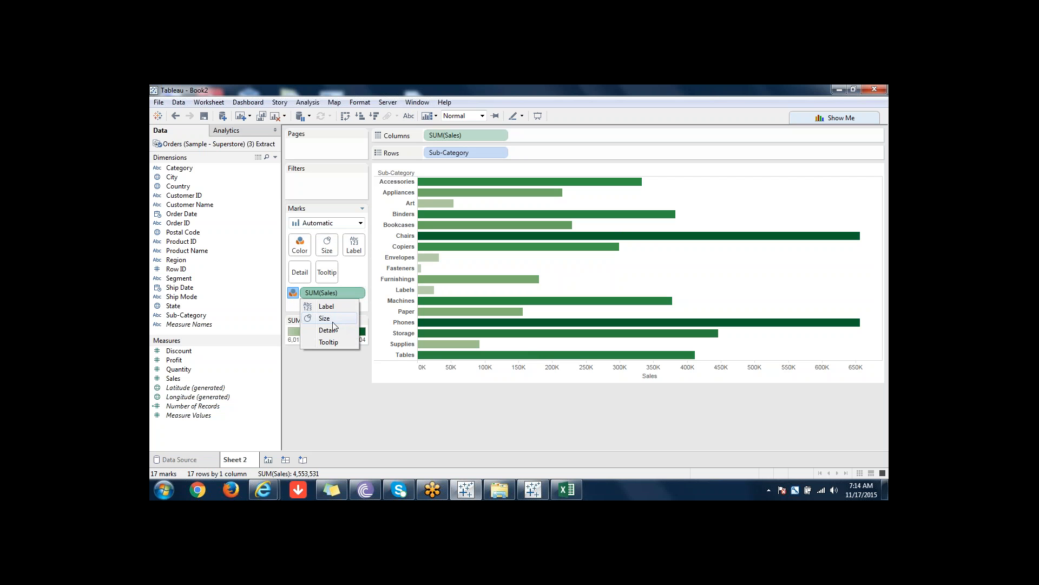
pyautogui.click(337, 322)
pyautogui.click(293, 292)
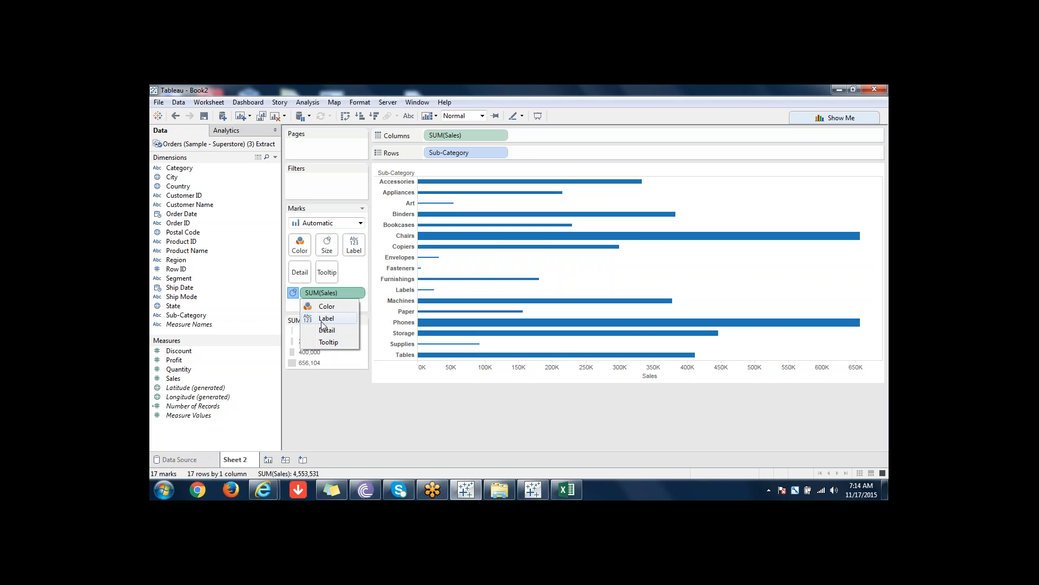
pyautogui.click(319, 318)
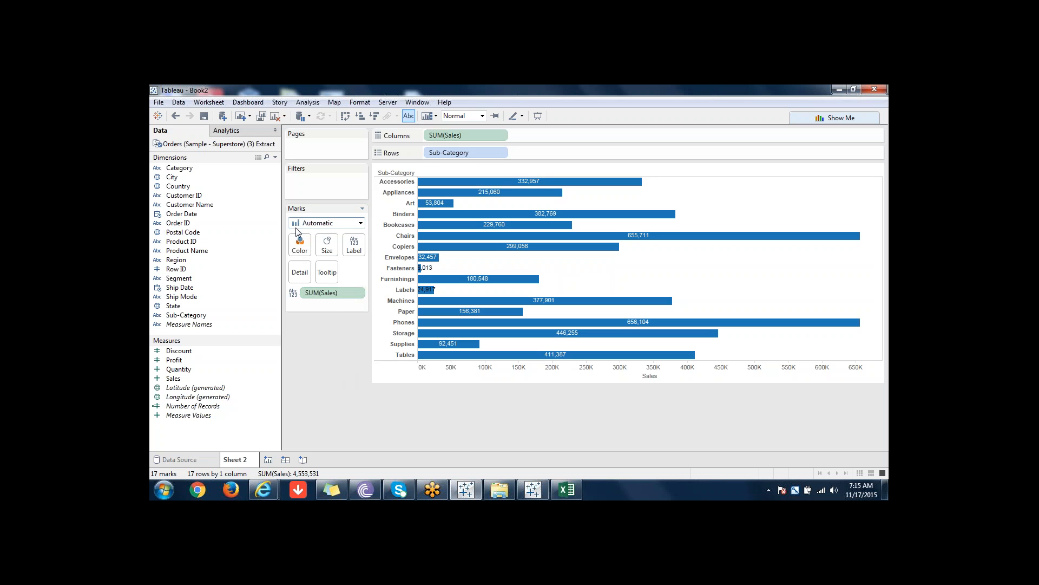
# Step: Review the available mark types and swap the chart's rows and columns
pyautogui.click(360, 223)
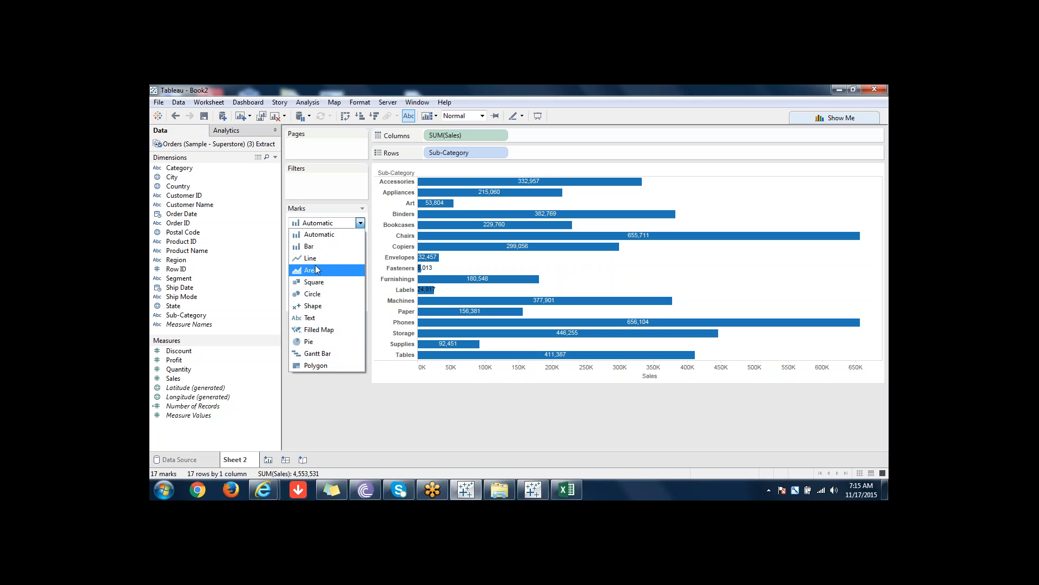
pyautogui.click(315, 386)
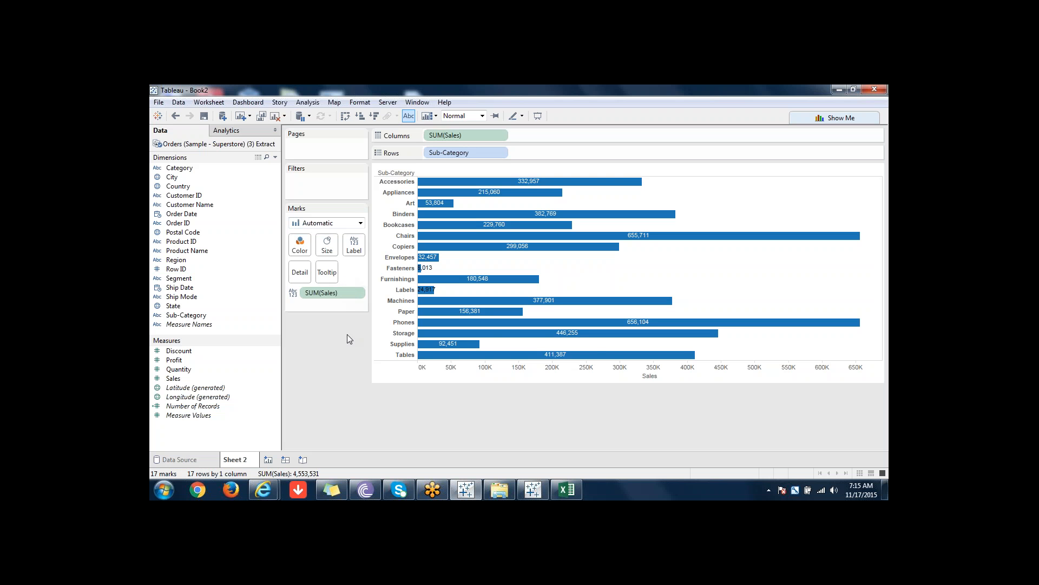
pyautogui.click(346, 116)
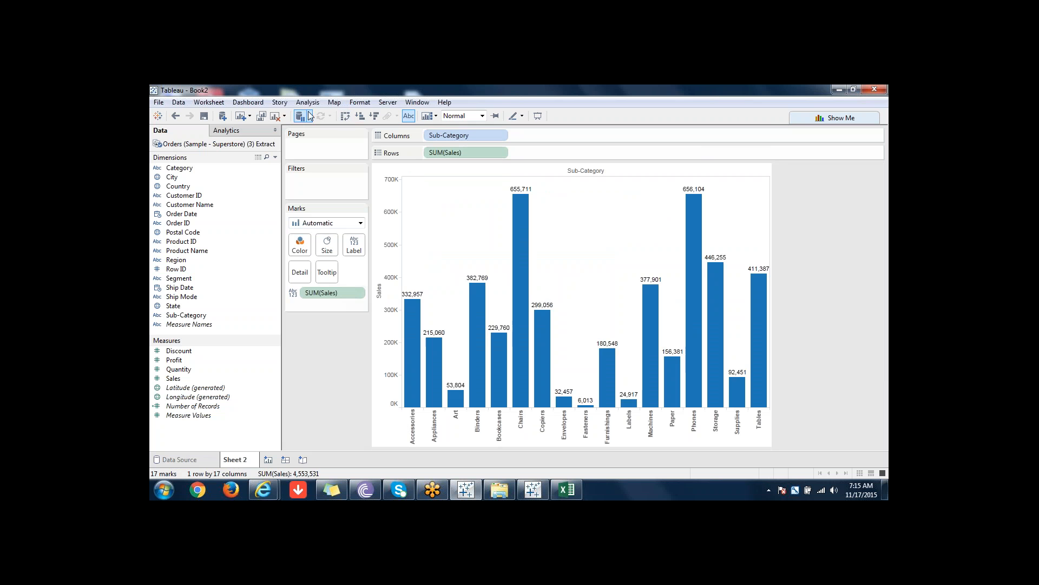
# Step: Clear the sheet and build a new vertical bar chart of Sales by Sub-Category
pyautogui.click(277, 117)
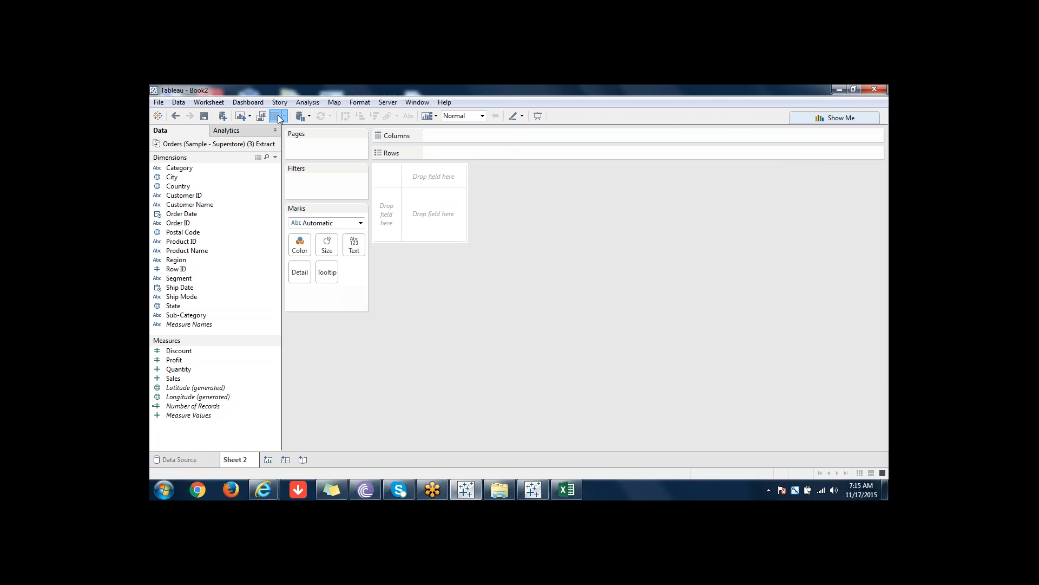
pyautogui.doubleClick(173, 379)
pyautogui.doubleClick(206, 319)
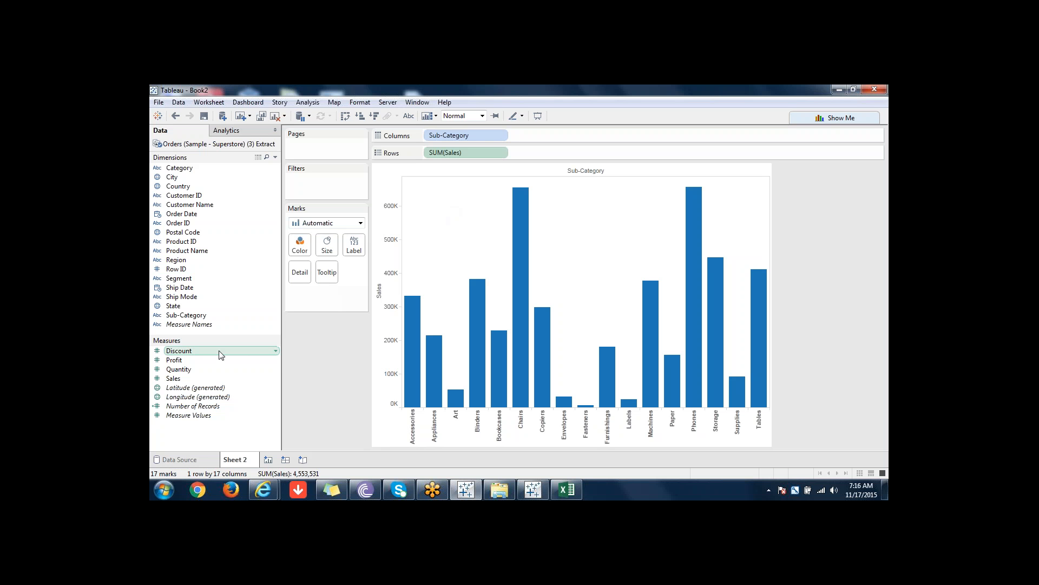
# Step: Color the sub-category bars by Profit and inspect the tooltips on the Chairs, Copiers and Tables bars
pyautogui.click(195, 361)
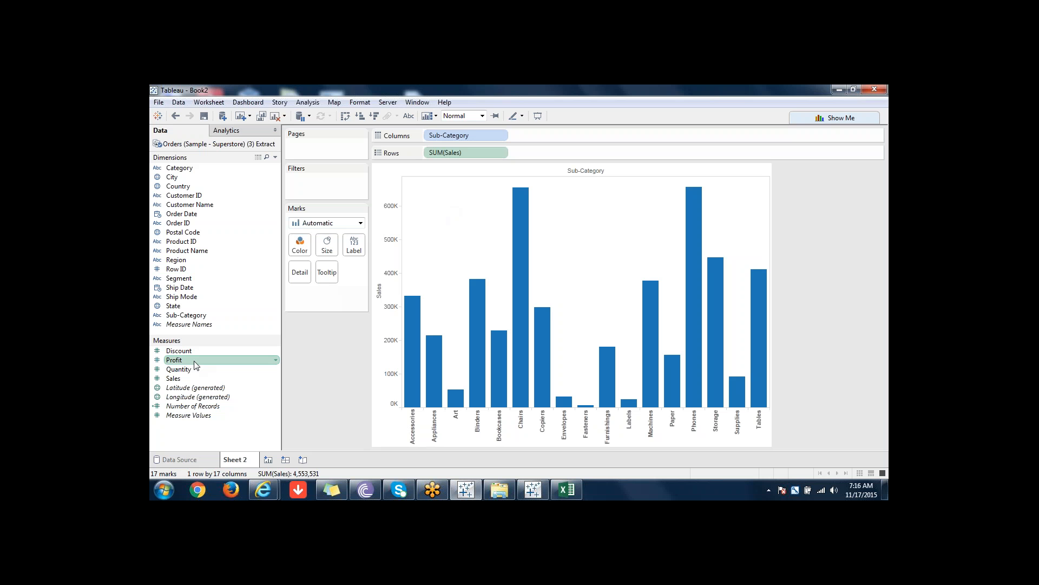
pyautogui.moveTo(196, 366); pyautogui.dragTo(770, 222)
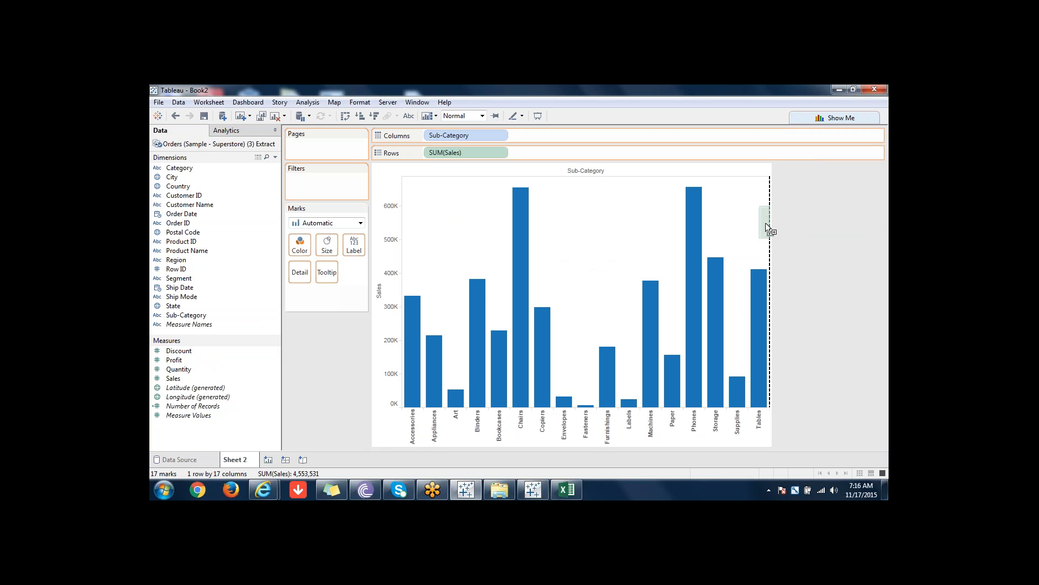
pyautogui.moveTo(765, 222); pyautogui.dragTo(608, 254)
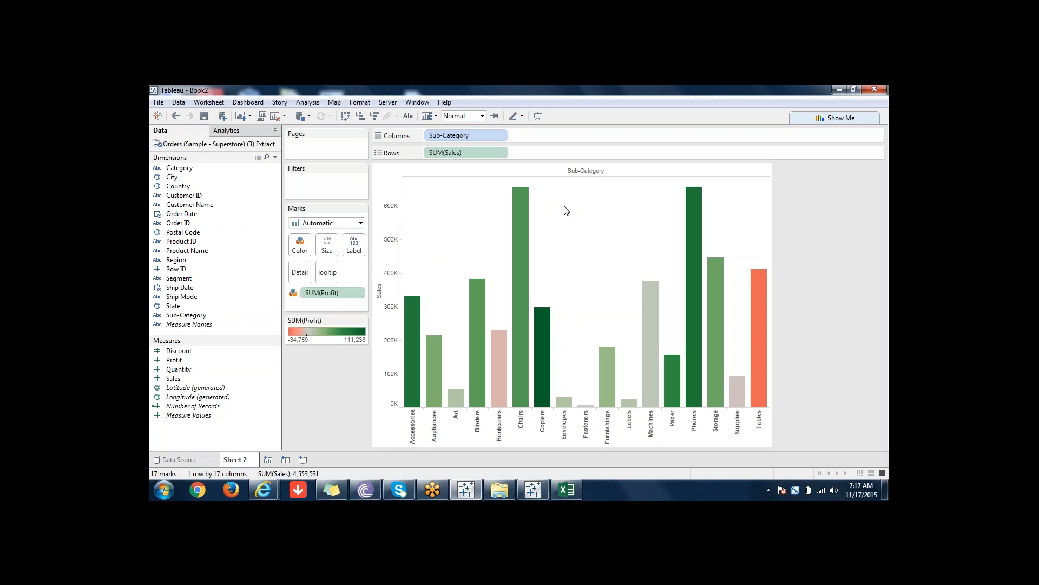
pyautogui.moveTo(524, 206)
pyautogui.moveTo(544, 330)
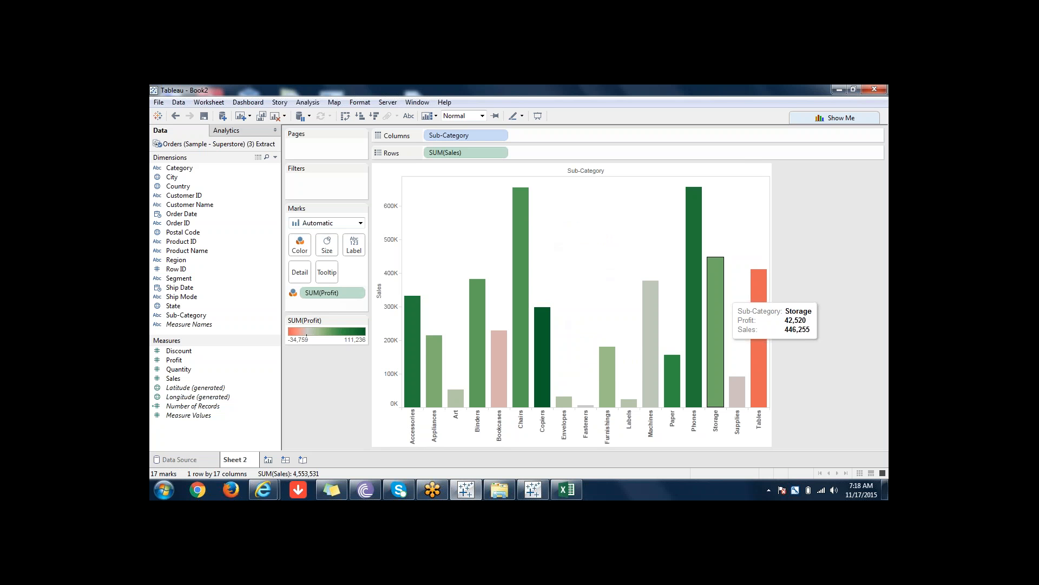
pyautogui.moveTo(757, 306)
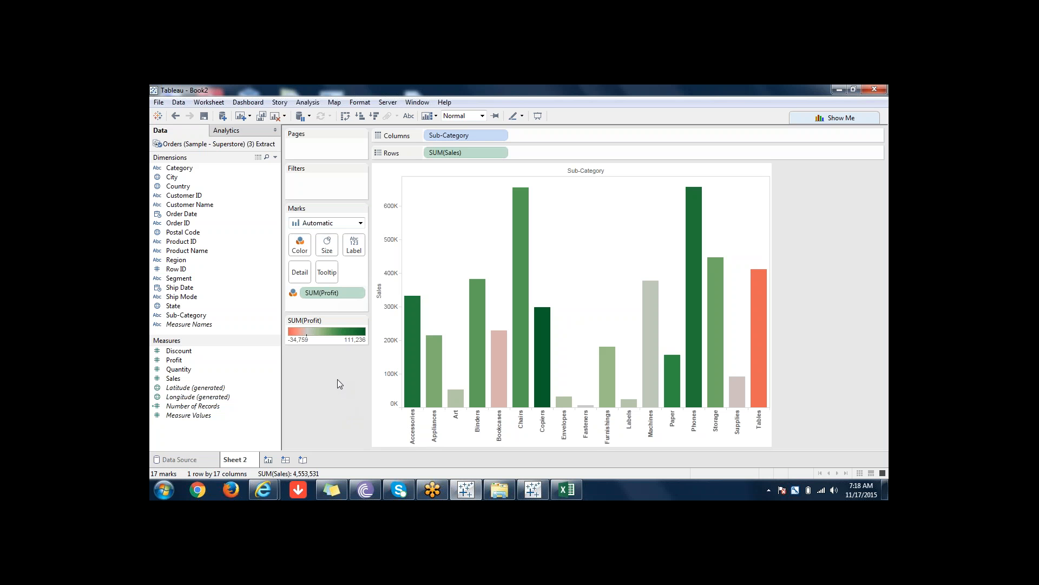
# Step: Try showing Profit by bar size instead of color, and undo both the size and color encodings
pyautogui.click(293, 292)
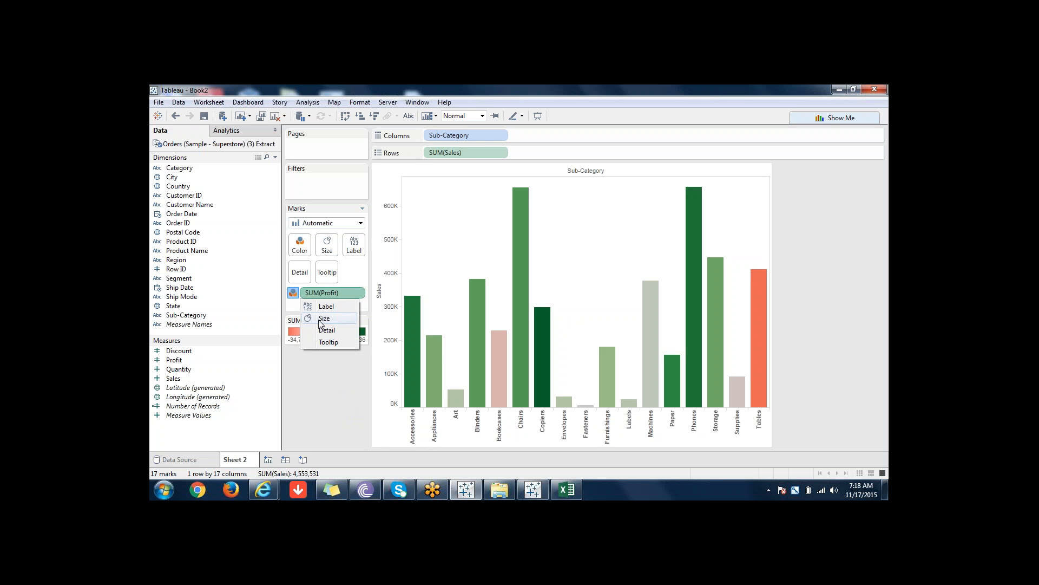
pyautogui.click(324, 318)
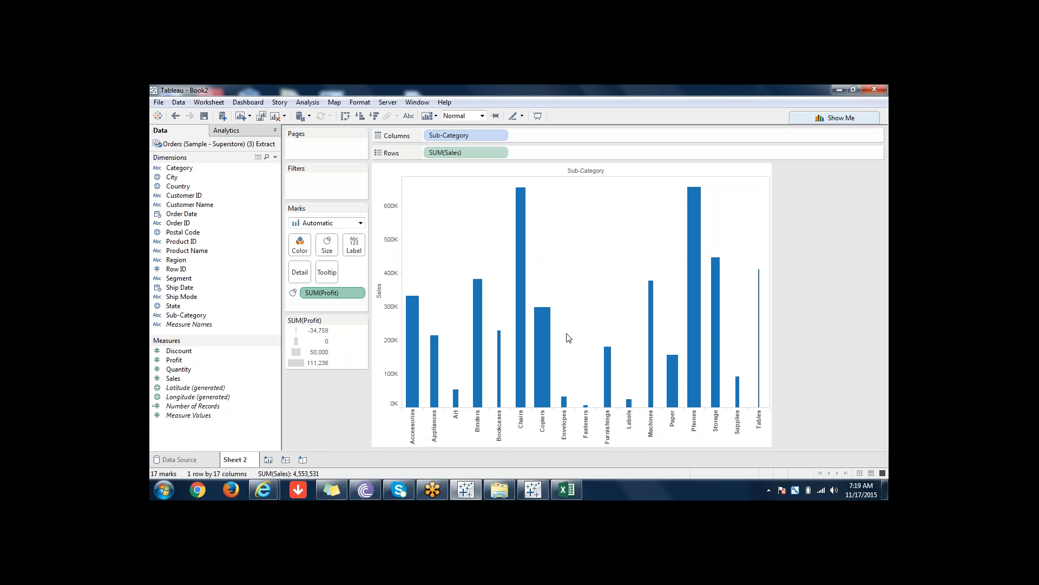
pyautogui.moveTo(760, 334)
pyautogui.hotkey('ctrl', 'z')
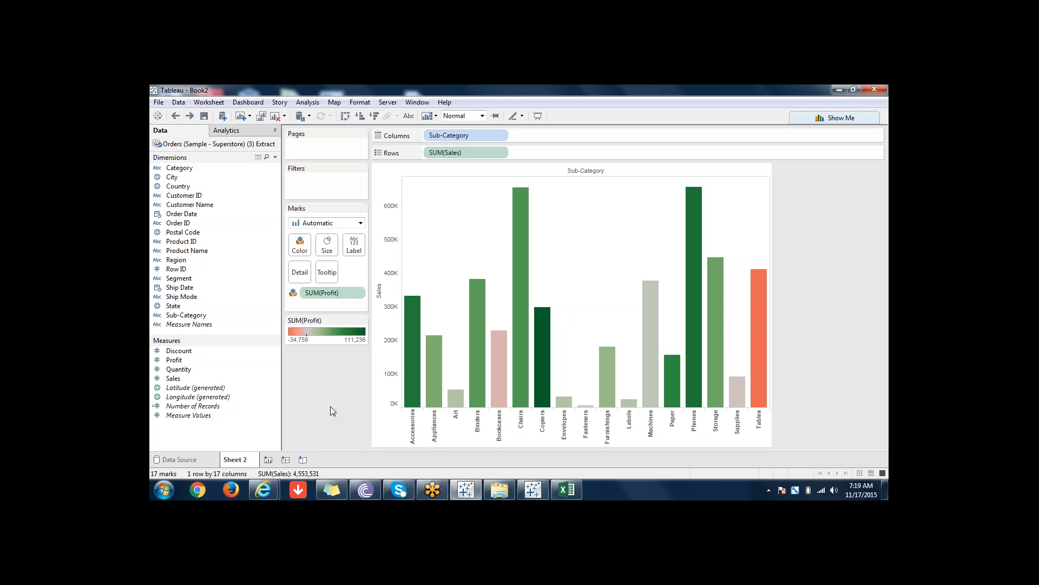
pyautogui.hotkey('ctrl', 'z')
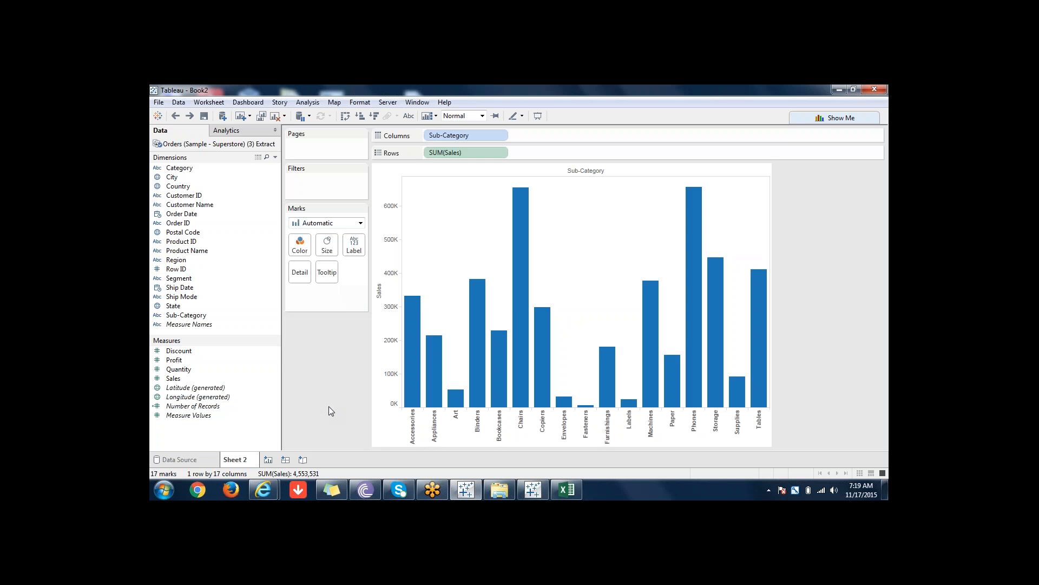
# Step: Try adding Profit as a second axis opposite Sales, and undo it
pyautogui.moveTo(184, 360); pyautogui.dragTo(767, 274)
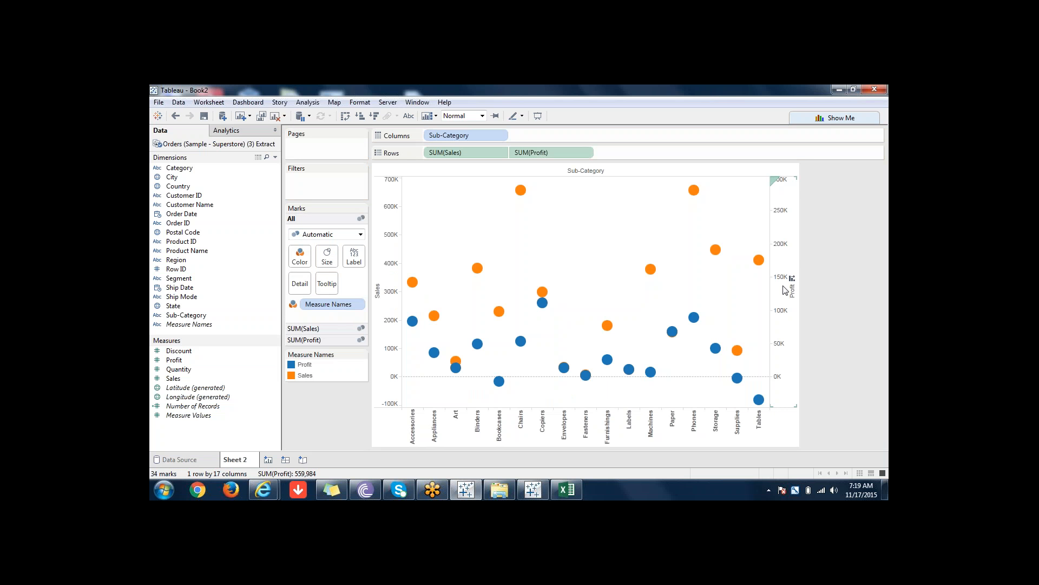
pyautogui.hotkey('ctrl', 'z')
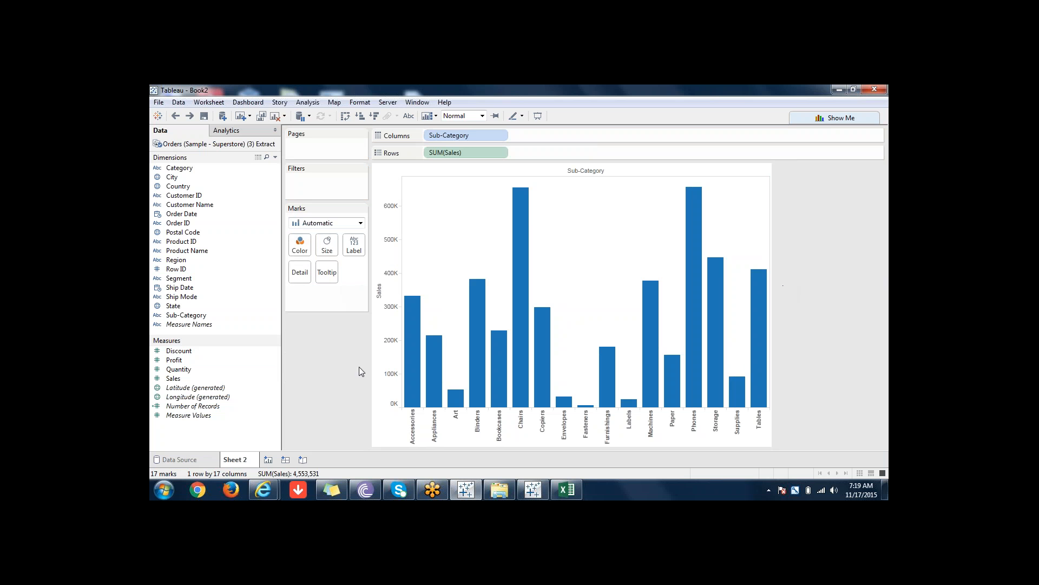
# Step: Try Profit on a secondary axis opposite Sales and look through the marks settings for each measure and for both together
pyautogui.moveTo(173, 360); pyautogui.dragTo(768, 261)
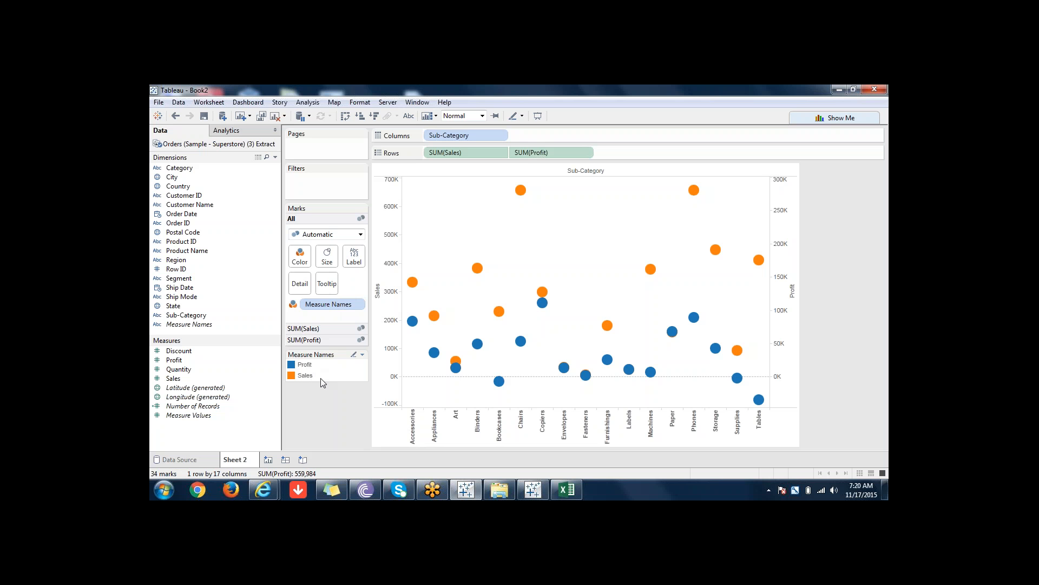
pyautogui.click(321, 330)
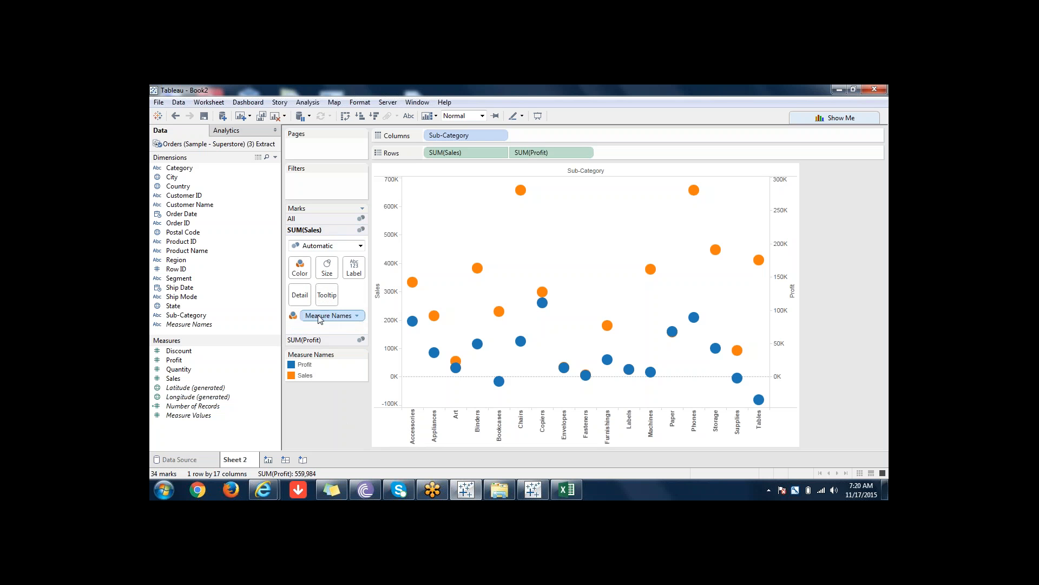
pyautogui.click(316, 340)
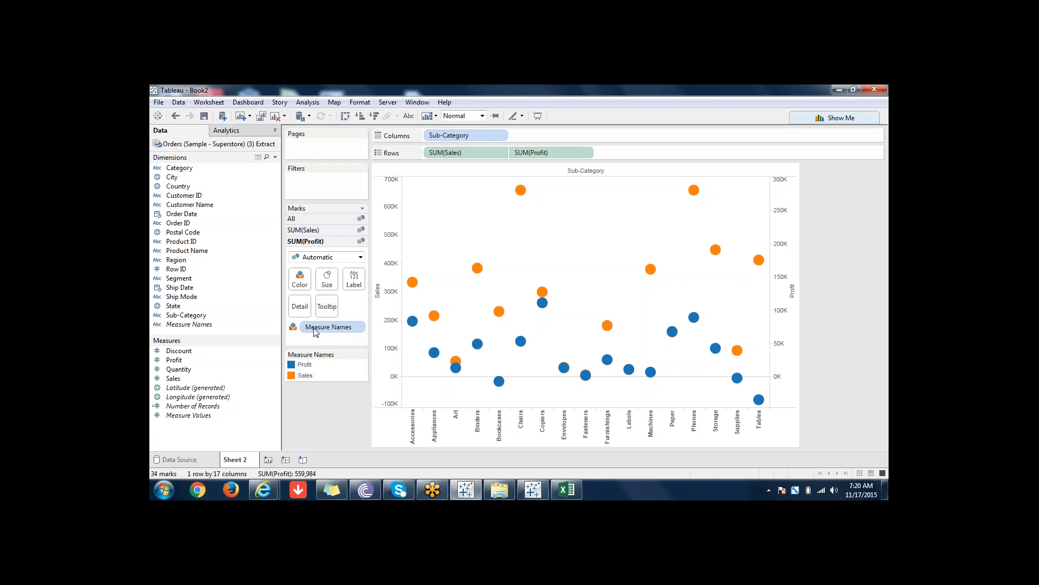
pyautogui.click(312, 219)
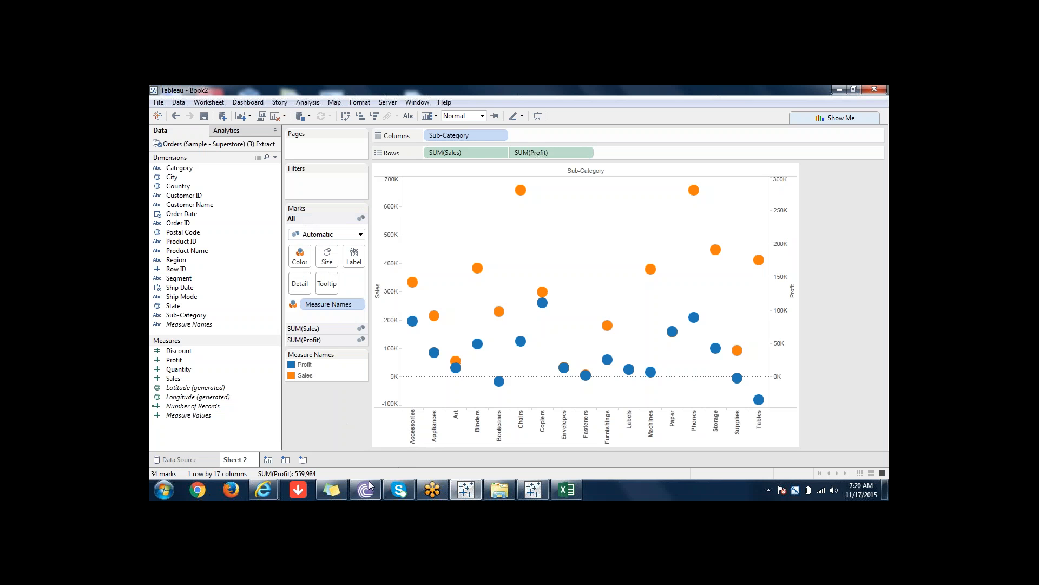
pyautogui.moveTo(370, 485)
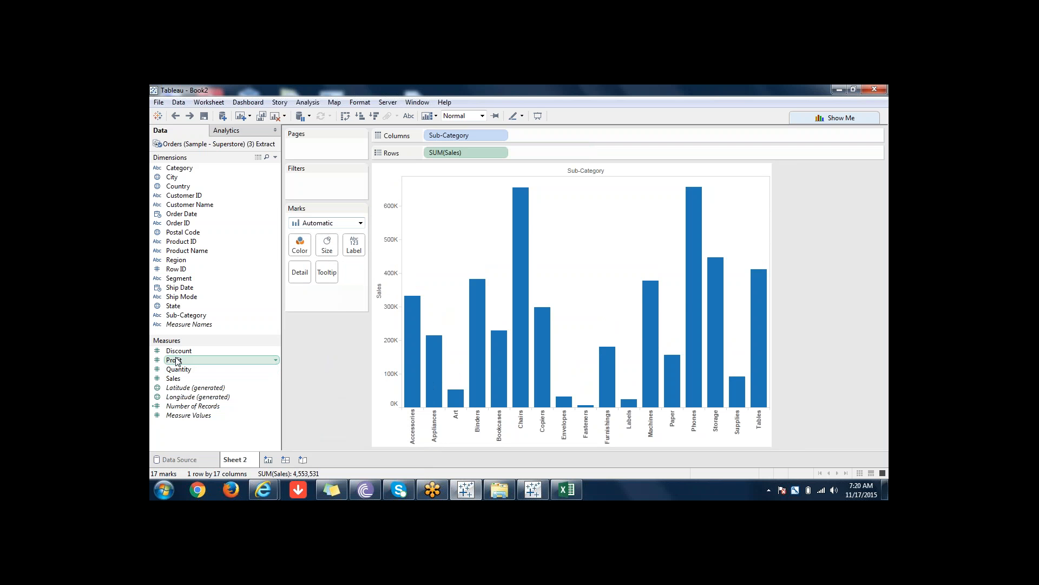
# Step: Add Profit to the view as a second axis opposite Sales and compare the separate marks settings of the two measures
pyautogui.moveTo(176, 361); pyautogui.dragTo(771, 260)
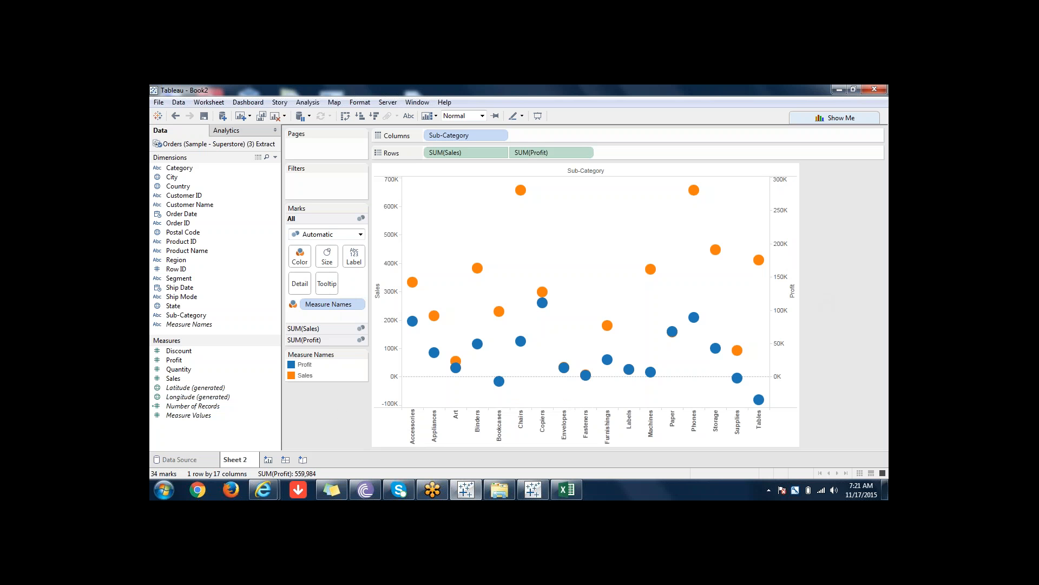
pyautogui.click(331, 328)
pyautogui.click(322, 339)
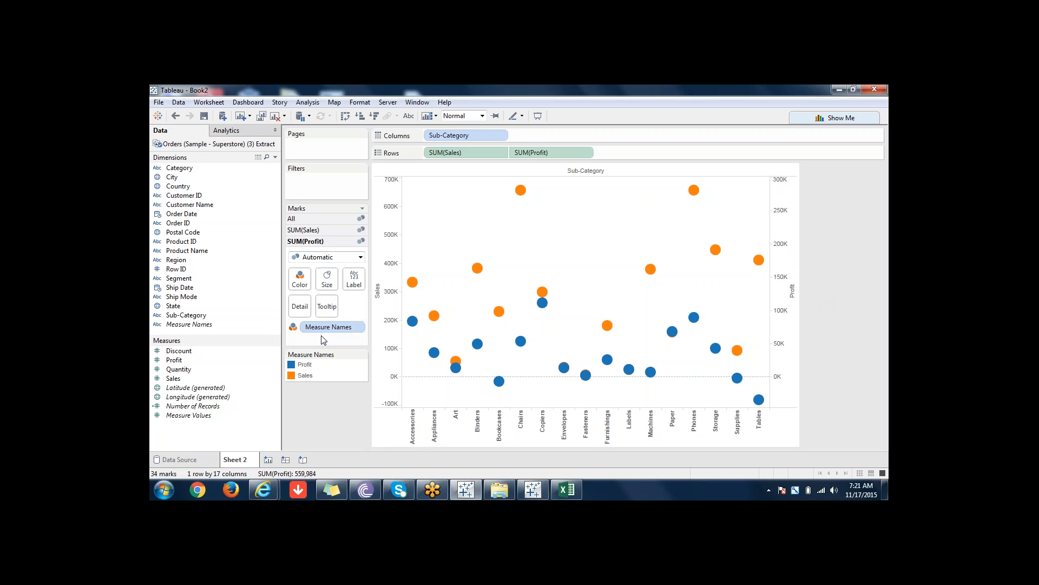
pyautogui.click(319, 232)
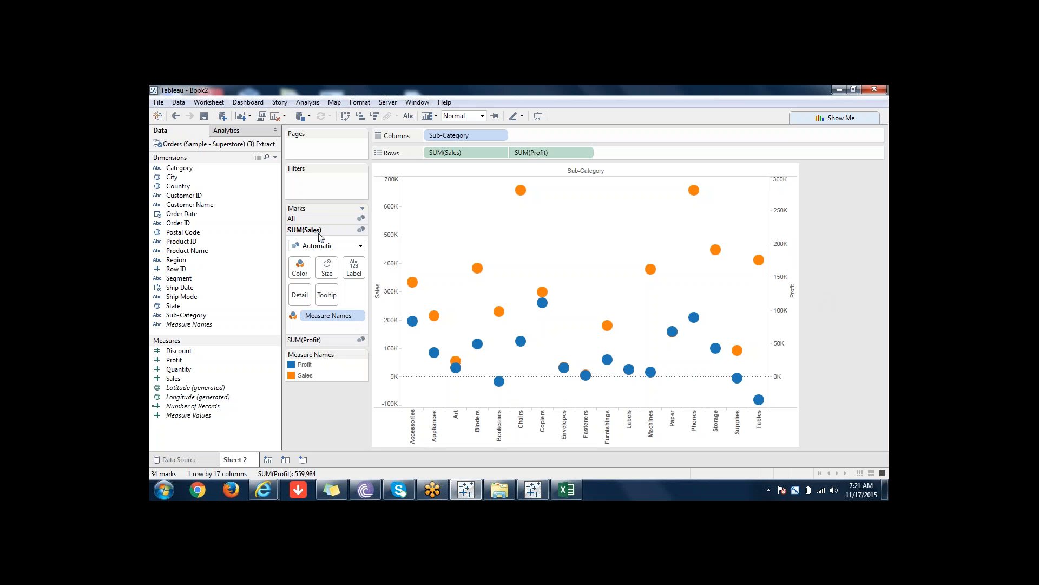
pyautogui.click(327, 341)
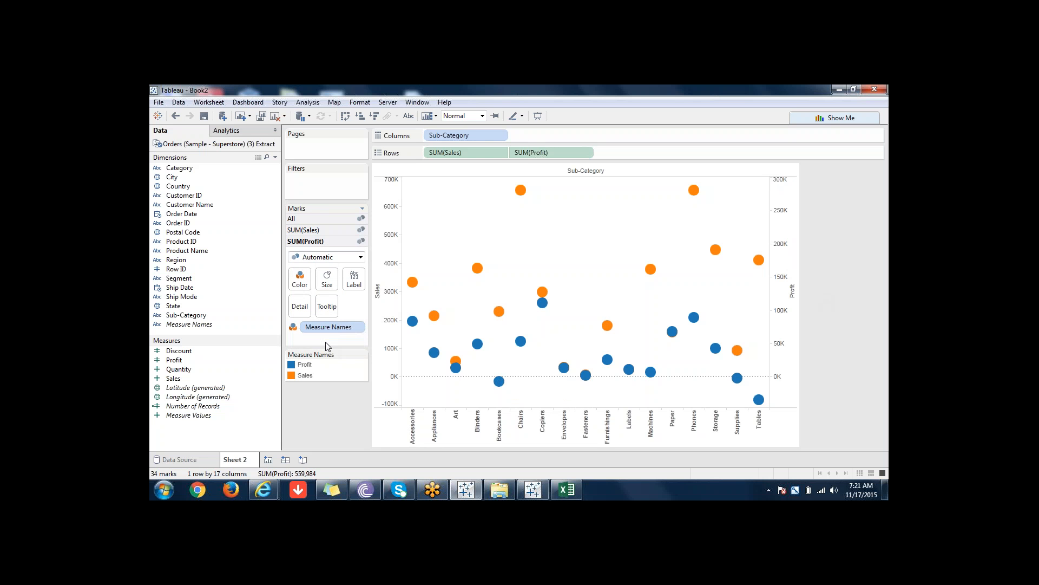
# Step: Change only the Sales marks to the Bar type and check the tooltip on the Accessories bar
pyautogui.click(324, 229)
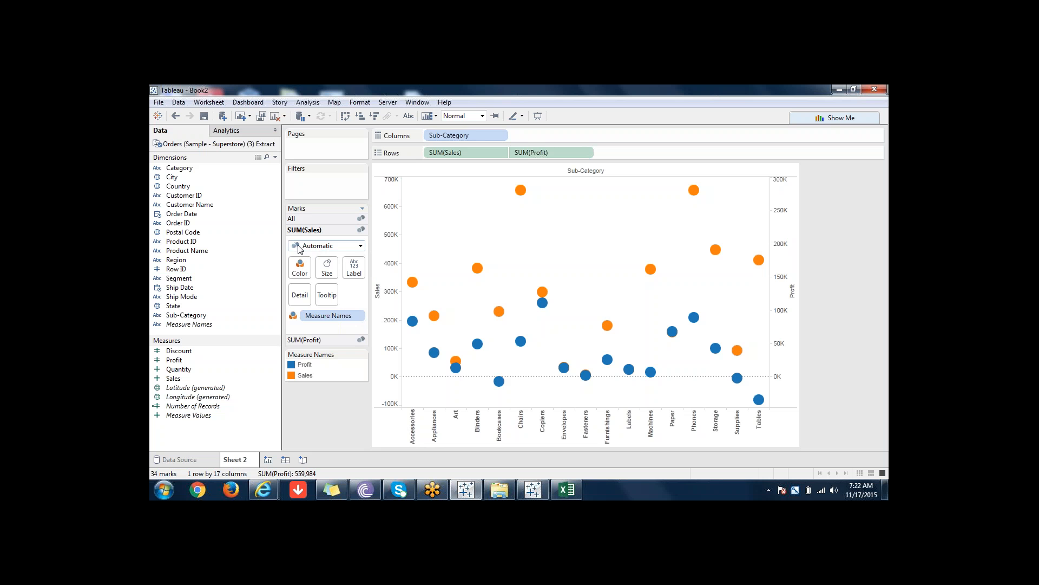
pyautogui.click(353, 248)
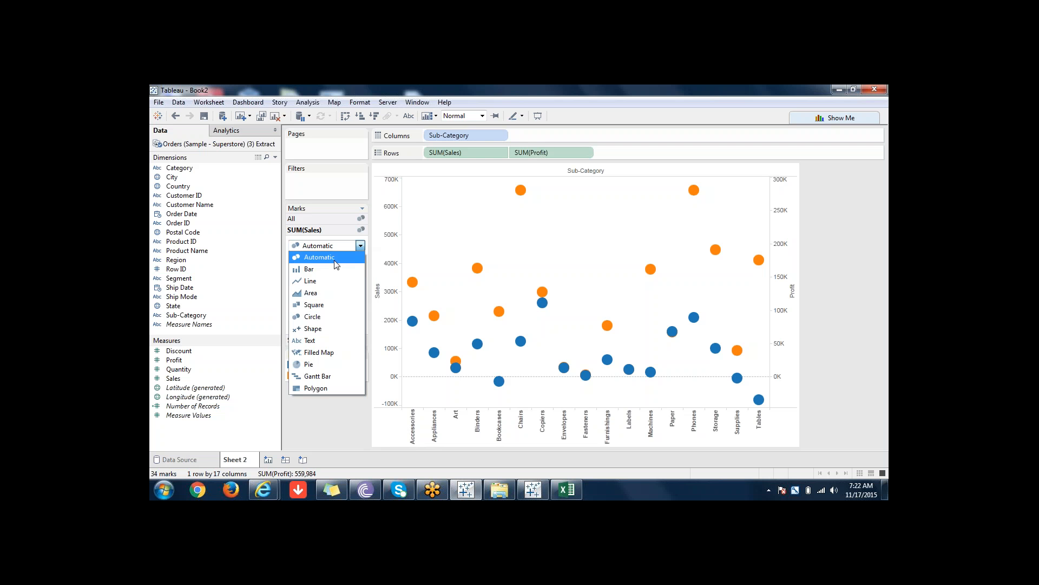
pyautogui.click(325, 270)
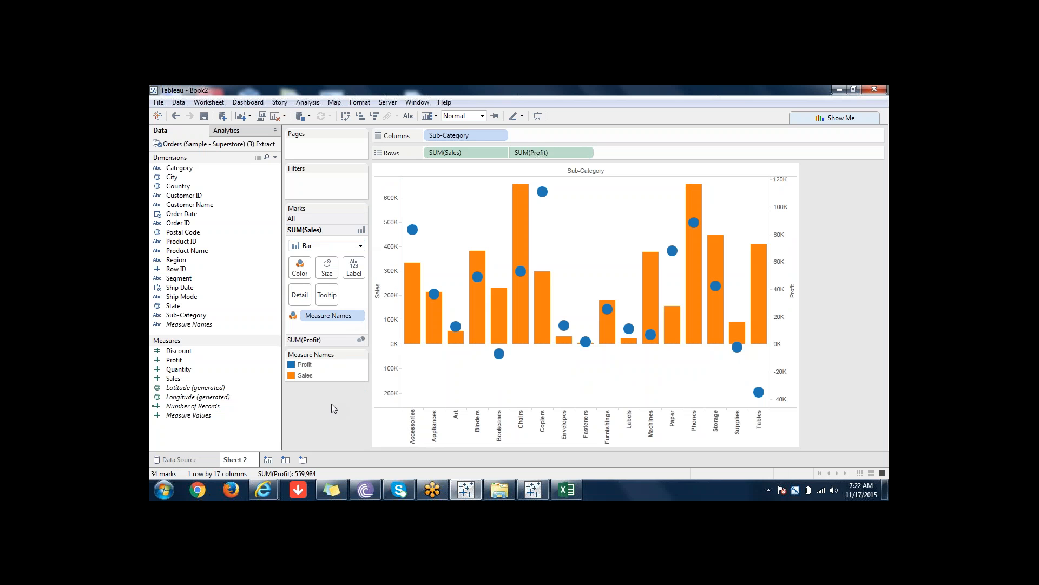
pyautogui.moveTo(407, 280)
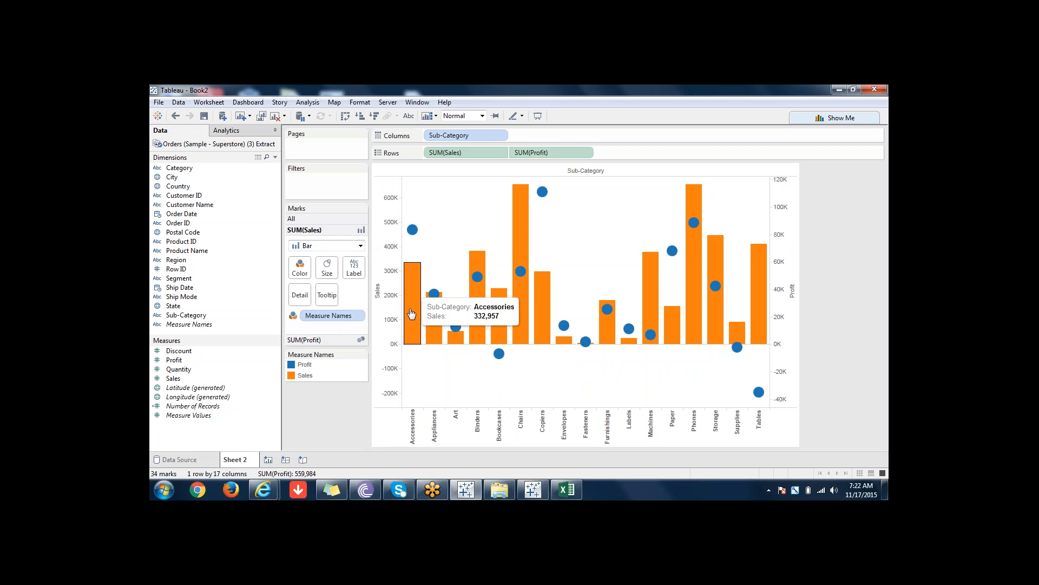
# Step: Change the Profit marks to the Bar type, try the Line type, and return them to Bar
pyautogui.click(322, 340)
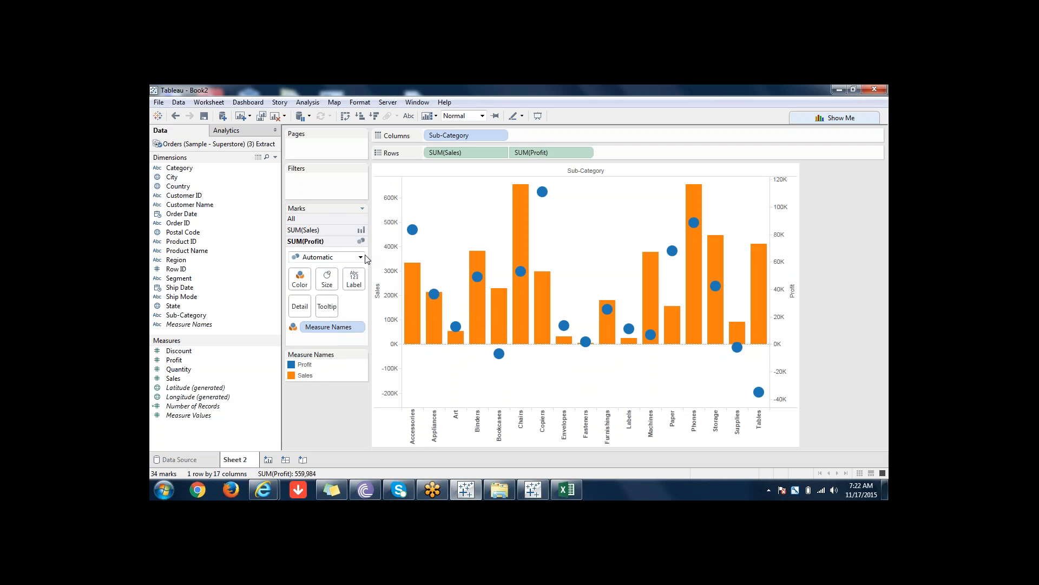
pyautogui.click(360, 257)
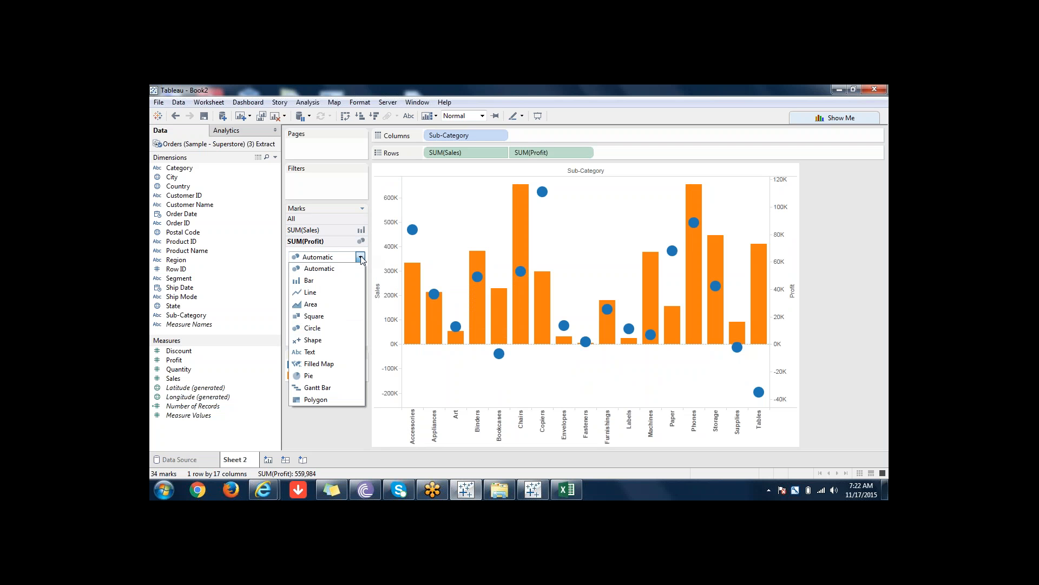
pyautogui.click(331, 285)
pyautogui.click(325, 257)
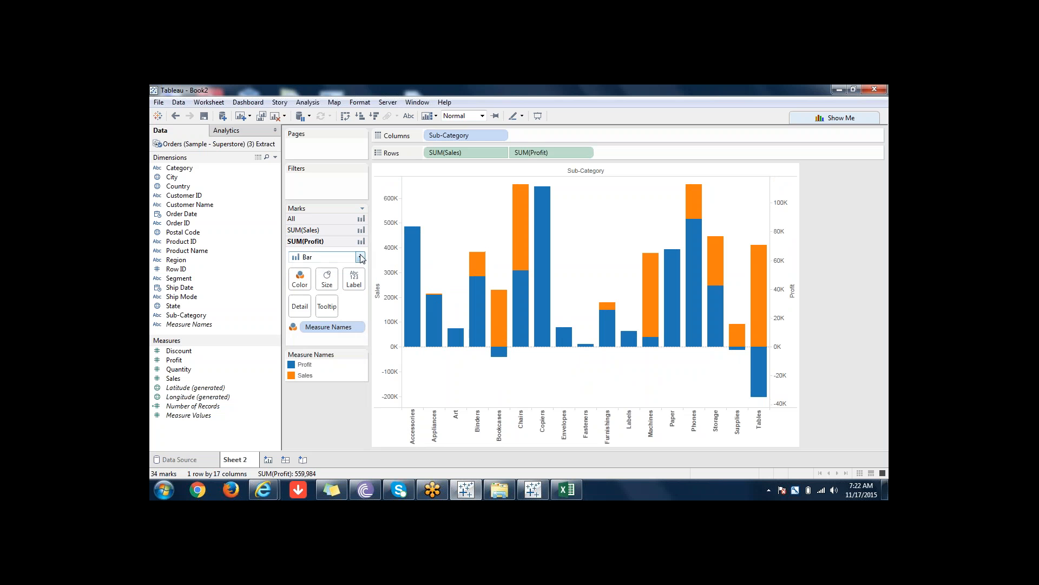
pyautogui.click(313, 292)
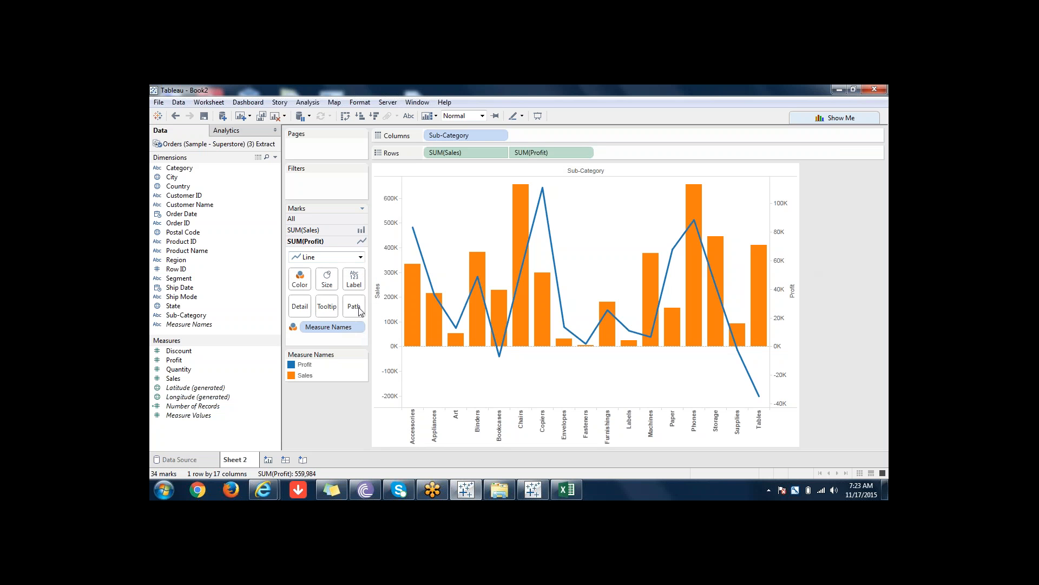
pyautogui.click(359, 260)
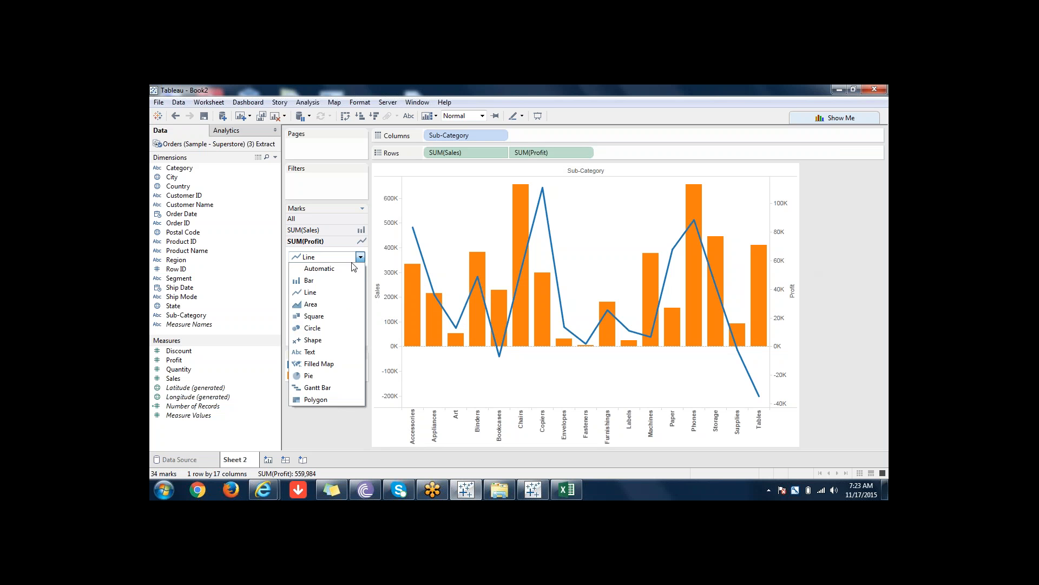
pyautogui.click(316, 280)
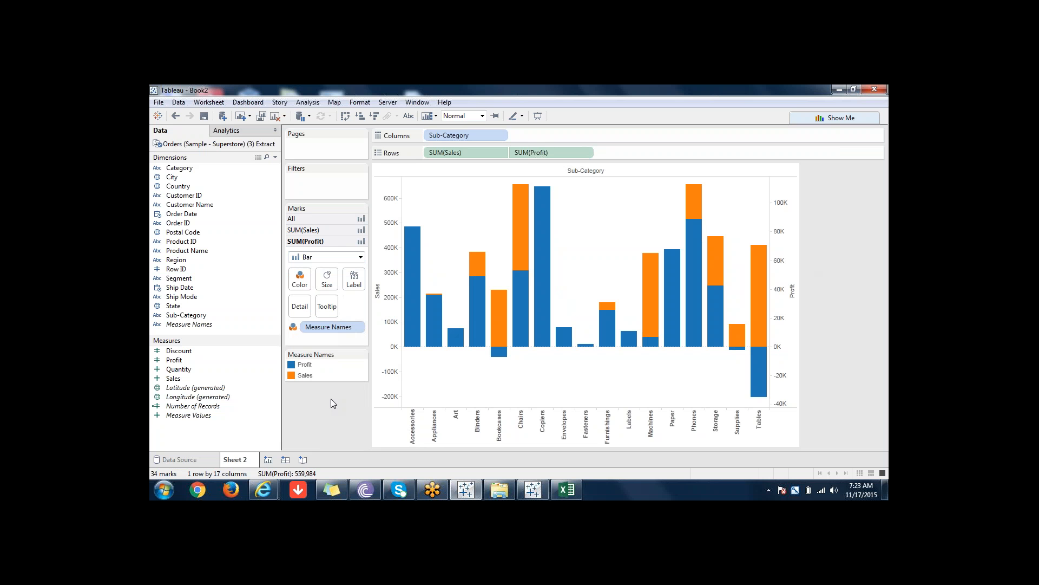
# Step: Choose the Bar mark type for all measures together and review the shared and Sales marks settings
pyautogui.click(361, 259)
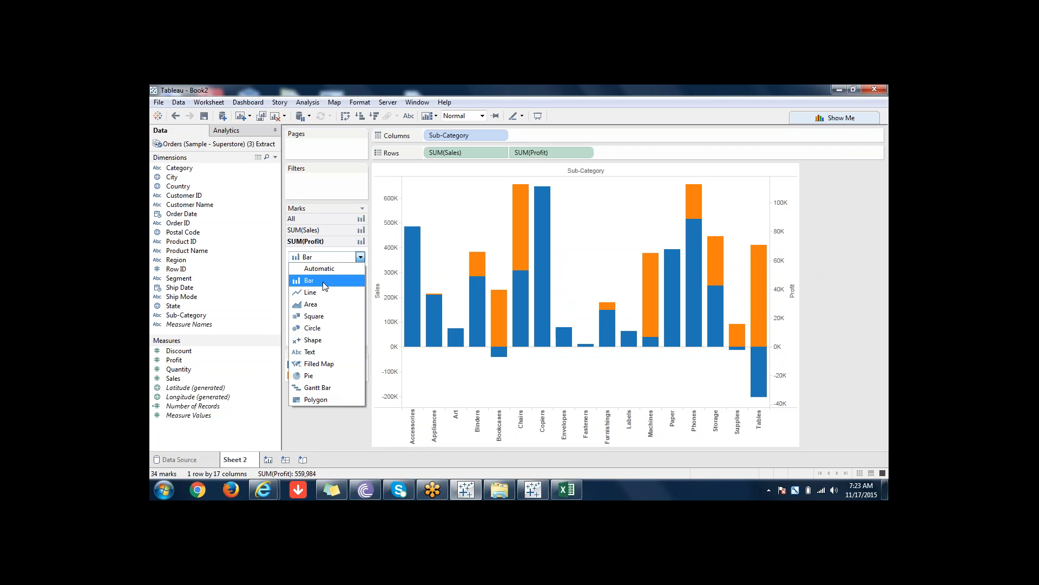
pyautogui.click(333, 233)
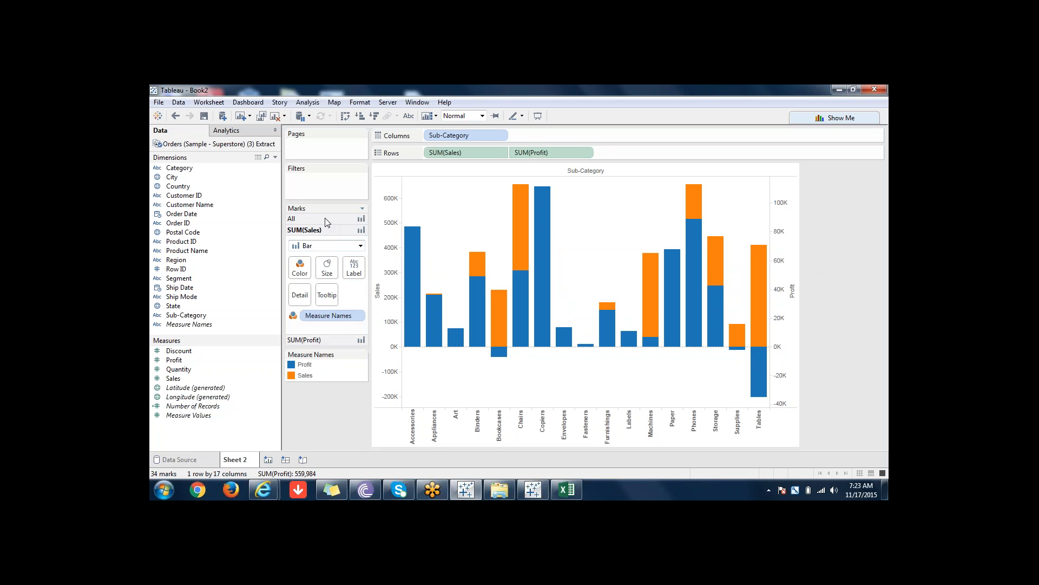
pyautogui.click(326, 219)
pyautogui.click(360, 234)
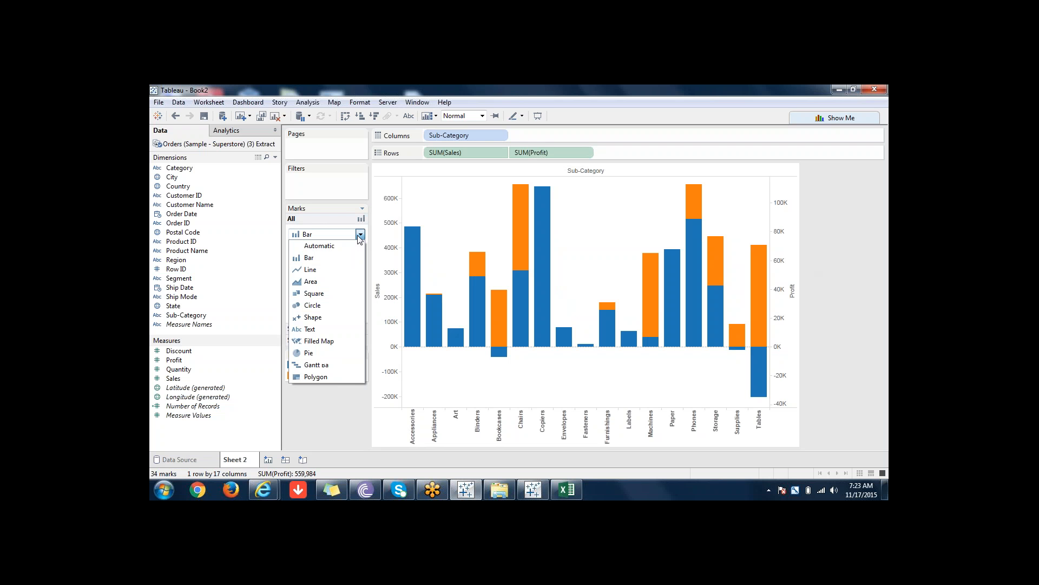
pyautogui.click(315, 257)
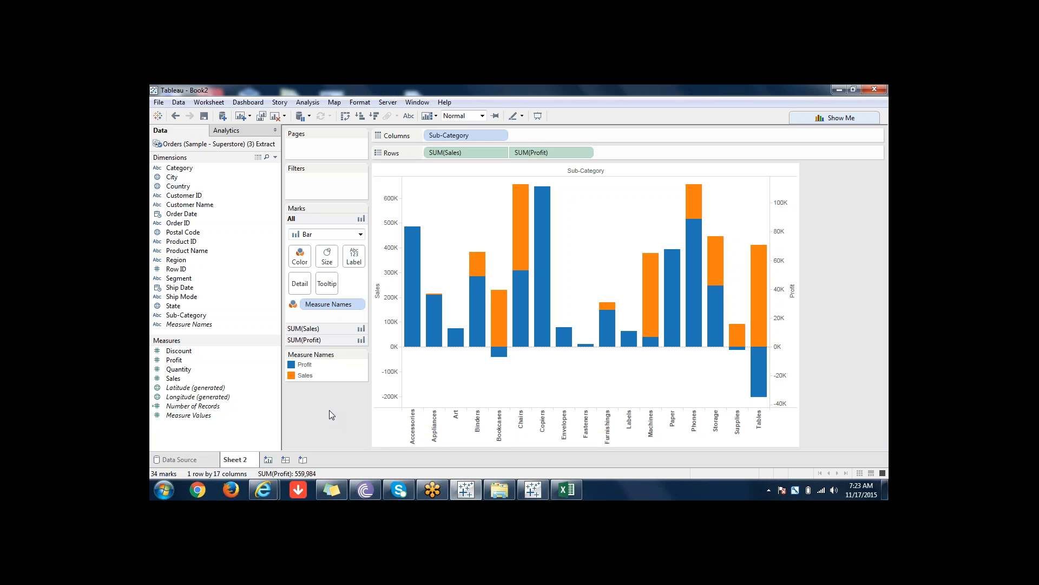
pyautogui.click(313, 328)
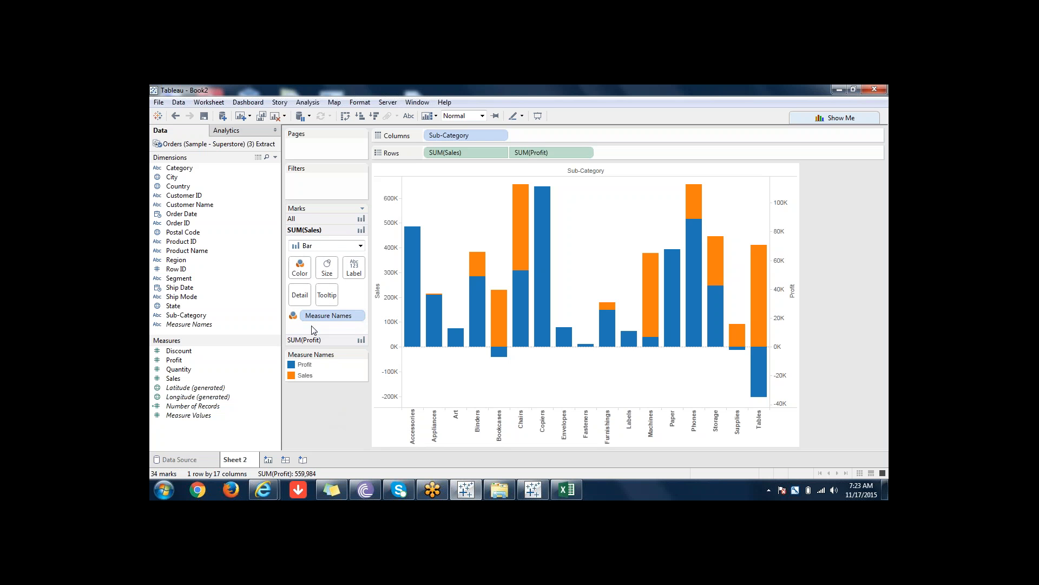
pyautogui.click(326, 222)
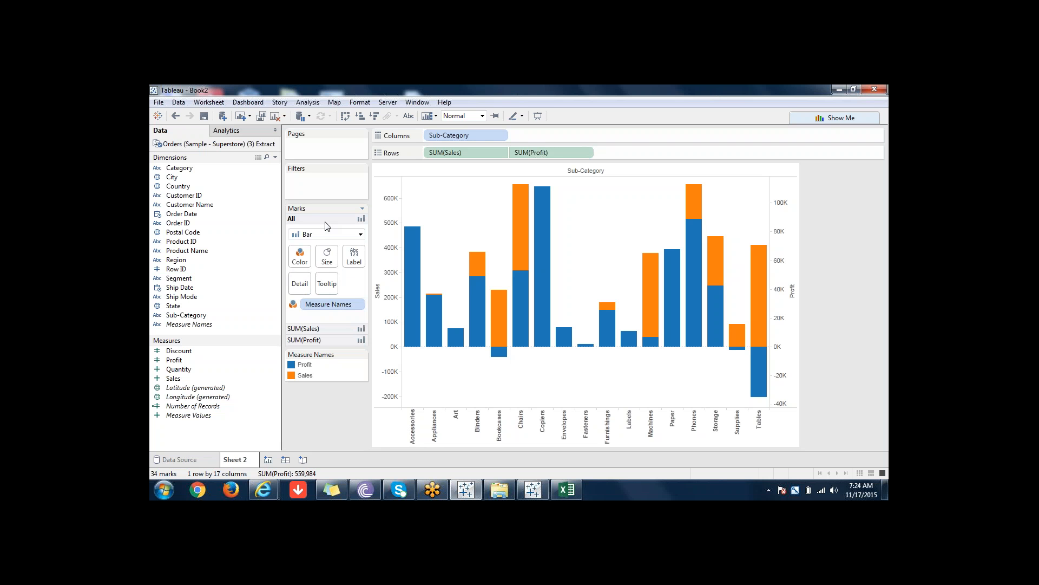
# Step: Undo the separate mark type changes made to Sales and Profit
pyautogui.hotkey('ctrl', 'z')
pyautogui.hotkey('ctrl', 'z')
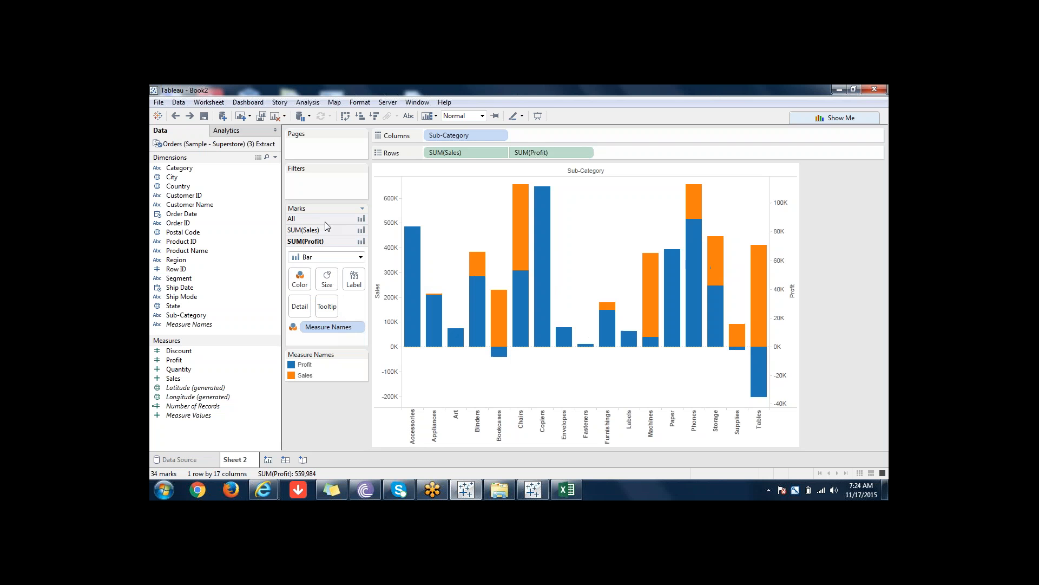
pyautogui.hotkey('ctrl', 'z')
pyautogui.hotkey('ctrl', 'z')
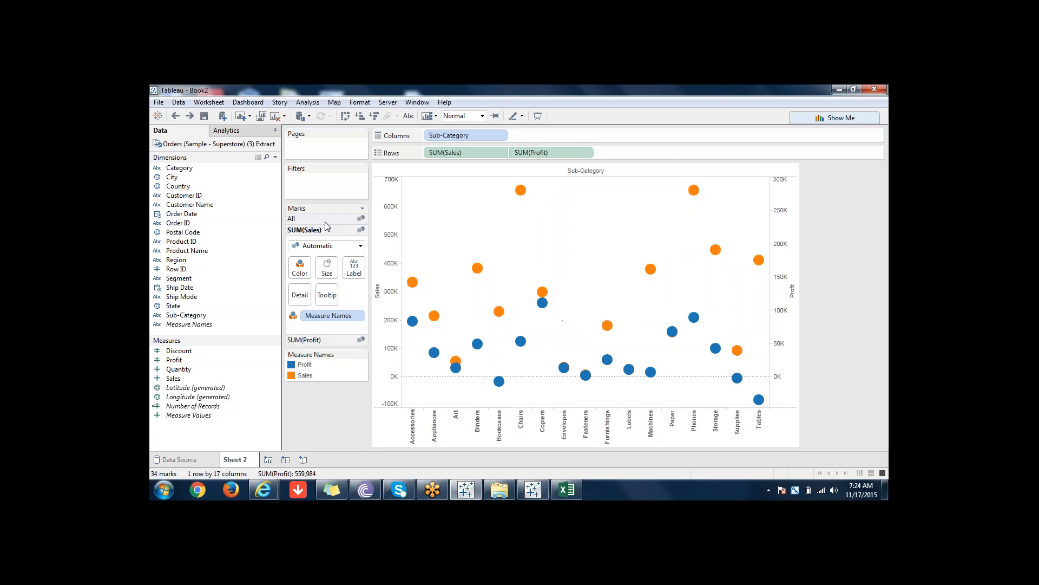
# Step: Set the mark type of all measures to Bar at once and inspect the tooltip on the Accessories bar
pyautogui.click(324, 219)
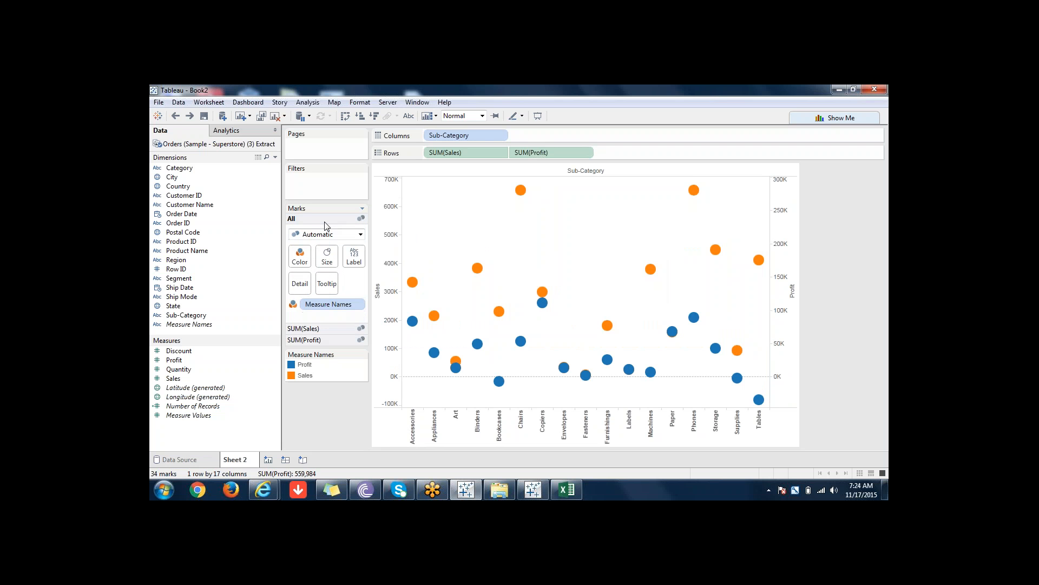
pyautogui.click(360, 234)
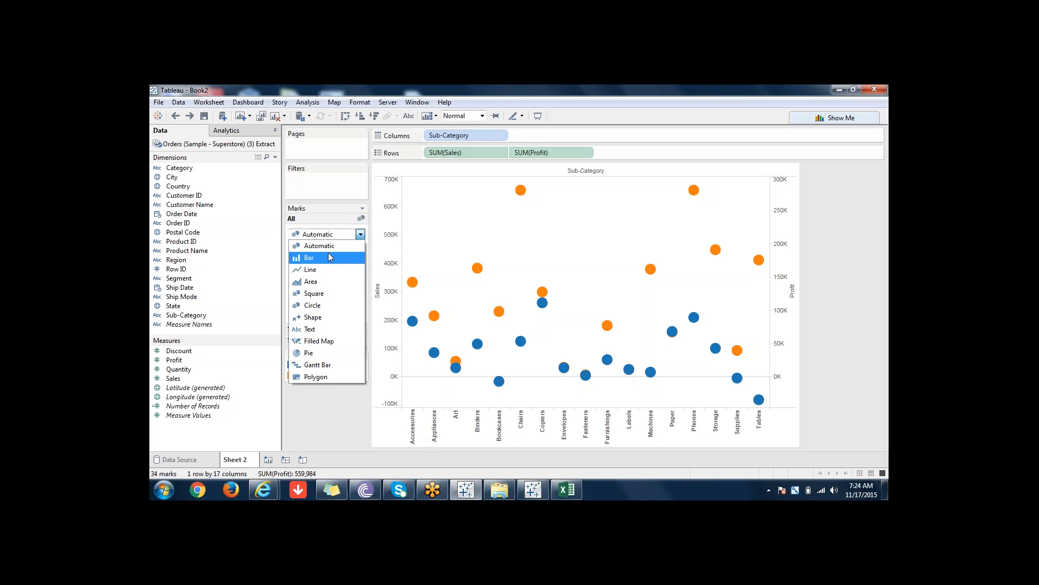
pyautogui.click(309, 259)
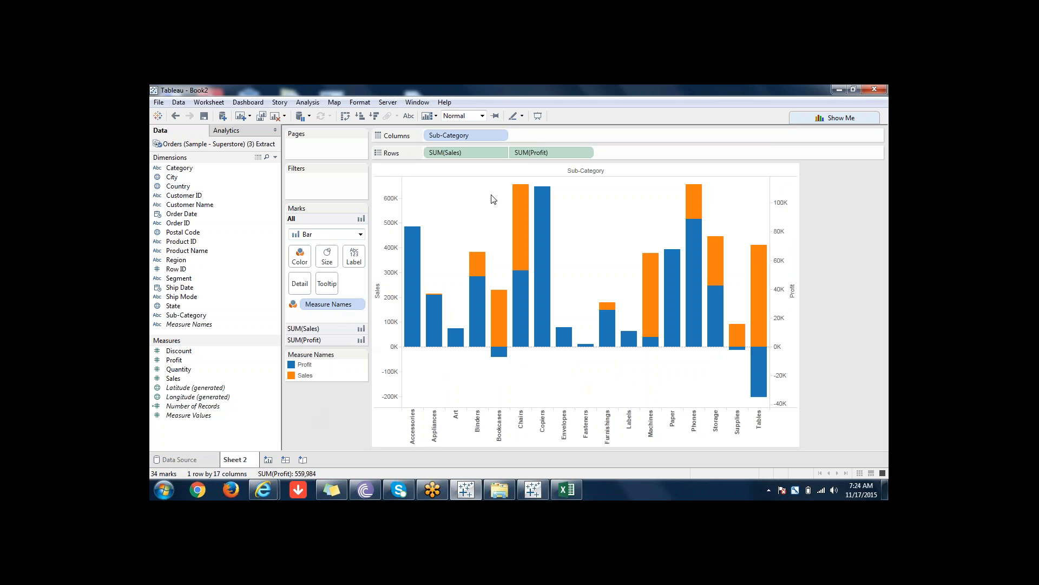
pyautogui.moveTo(512, 341)
pyautogui.moveTo(409, 325)
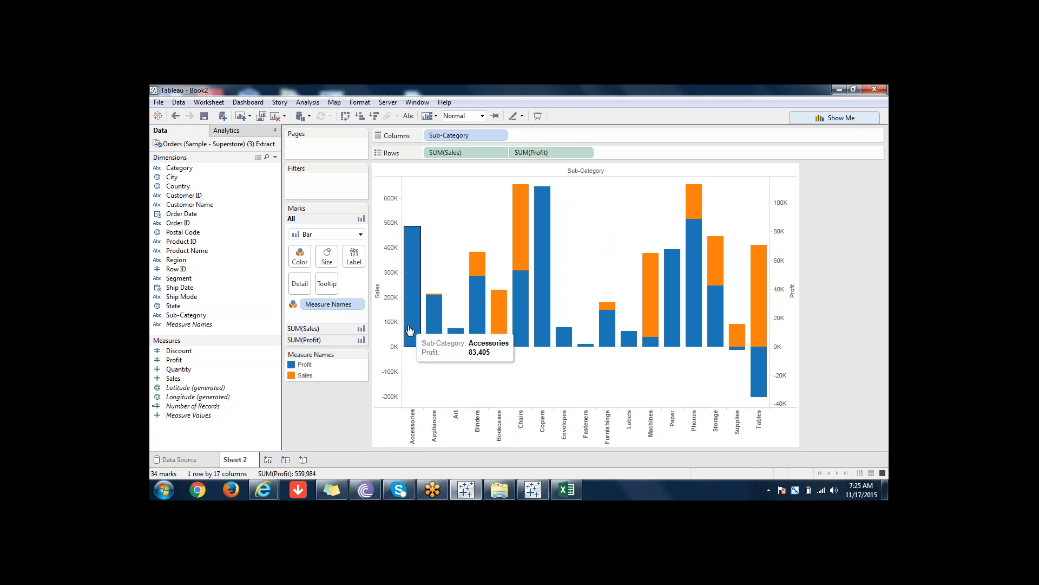
pyautogui.moveTo(547, 295)
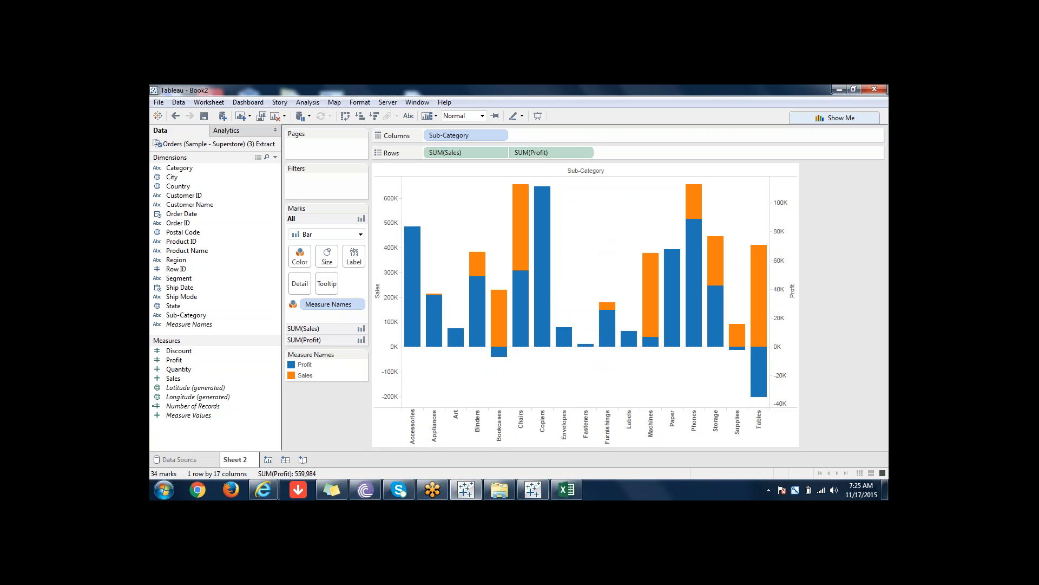
pyautogui.moveTo(410, 230)
# Step: Synchronize the Profit axis with the Sales axis and clear the axis selection
pyautogui.rightClick(791, 254)
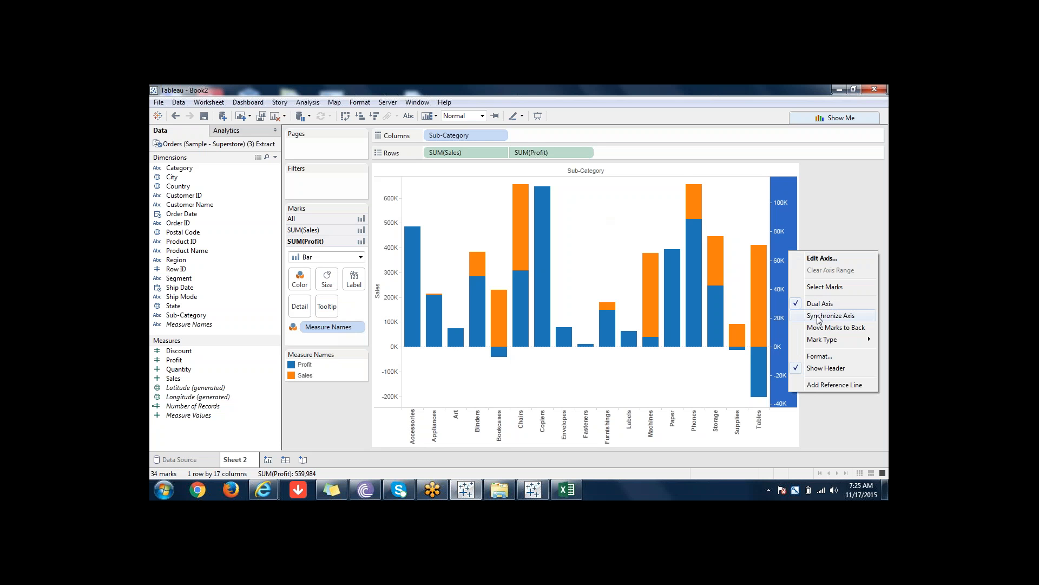
pyautogui.click(818, 319)
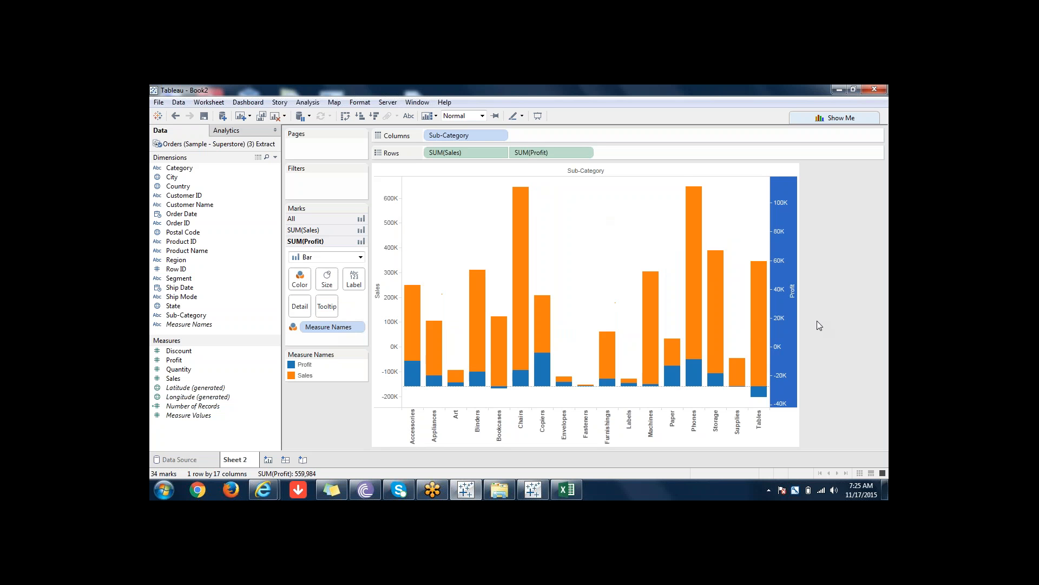
pyautogui.click(839, 273)
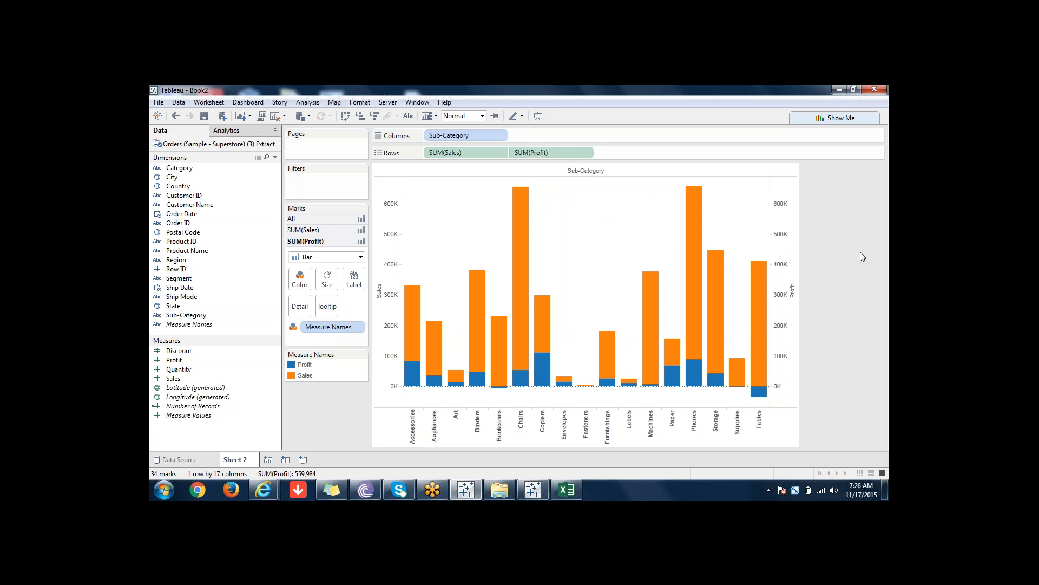
# Step: Undo the axis synchronization, synchronize the Profit axis with the Sales axis again, and clear the axis selection
pyautogui.hotkey('ctrl', 'z')
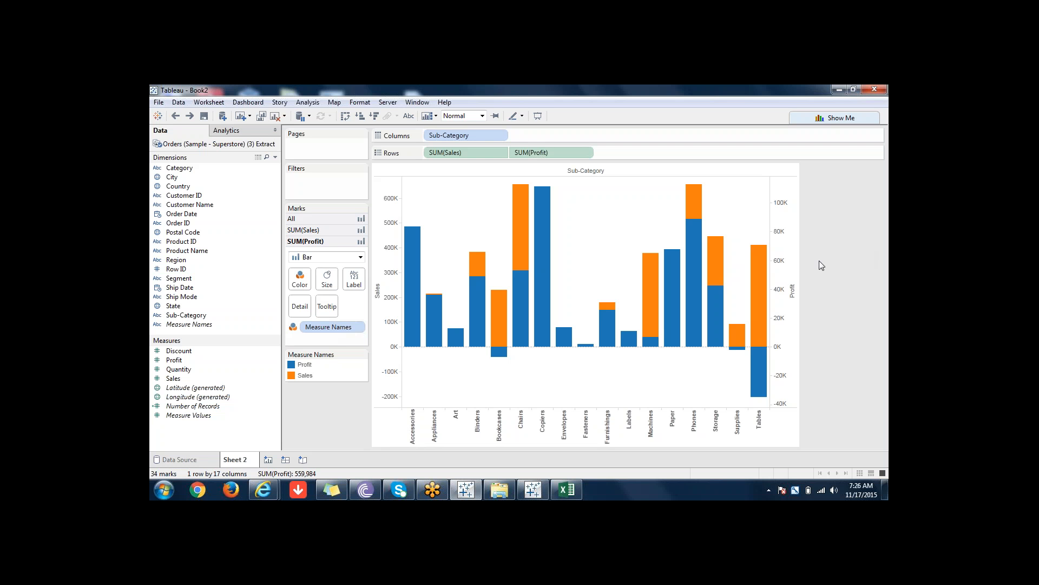
pyautogui.rightClick(788, 275)
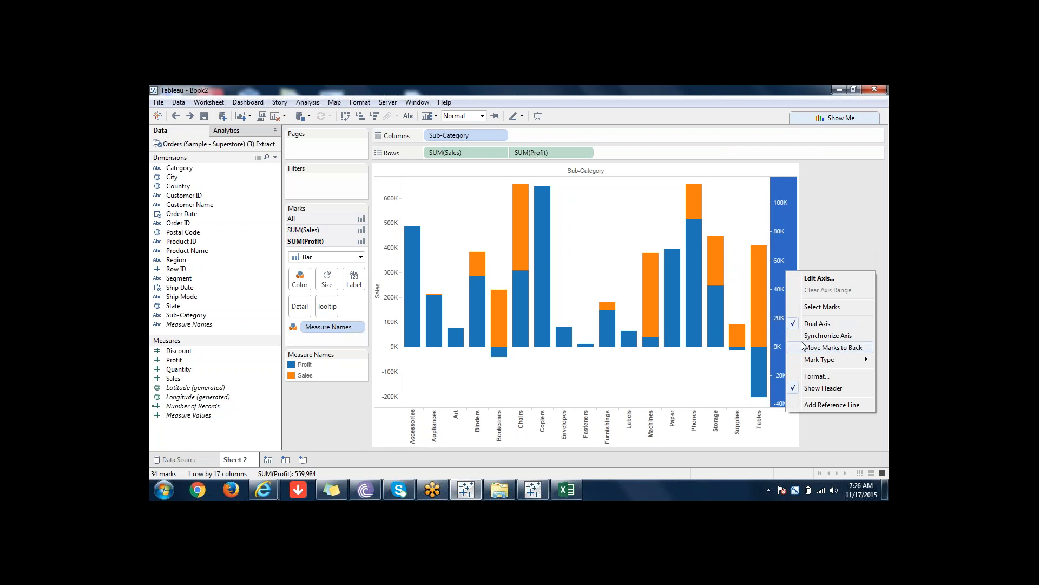
pyautogui.click(823, 325)
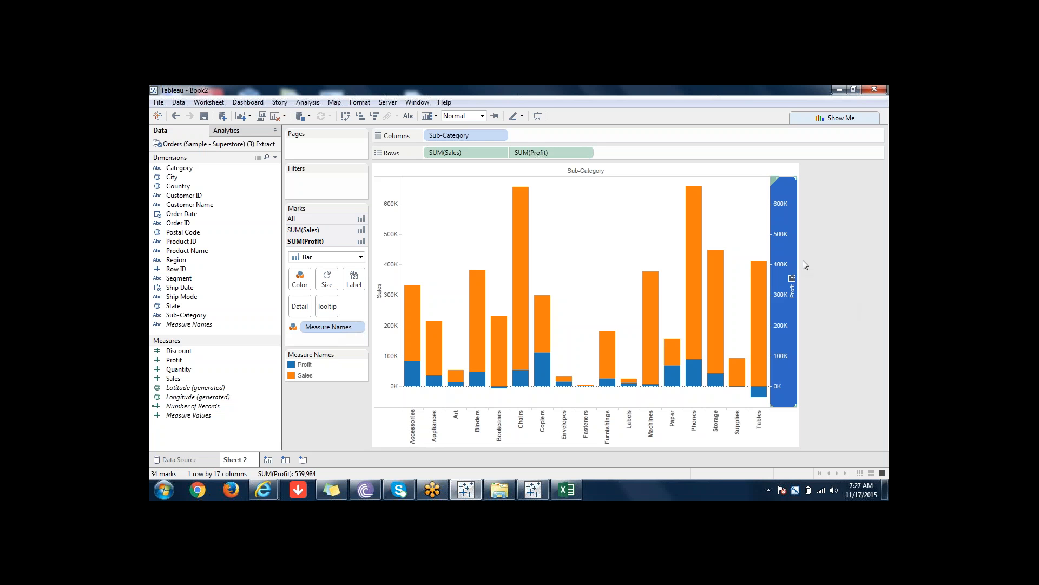
pyautogui.click(844, 291)
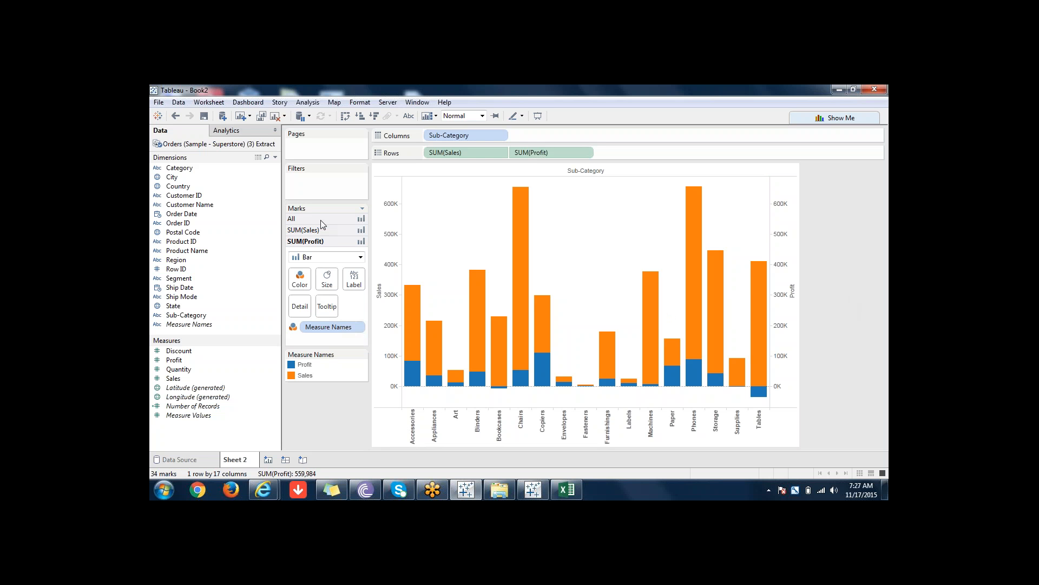
# Step: Clear the sheet and rebuild Sales and Profit by Sub-Category, combining the two measures as a dual-axis chart
pyautogui.click(275, 116)
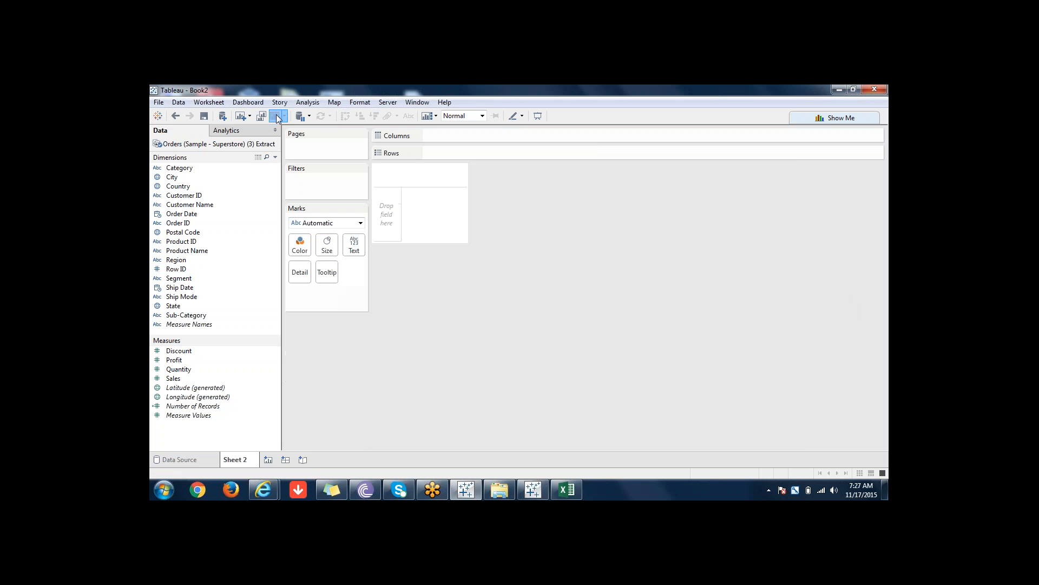
pyautogui.doubleClick(186, 379)
pyautogui.doubleClick(201, 316)
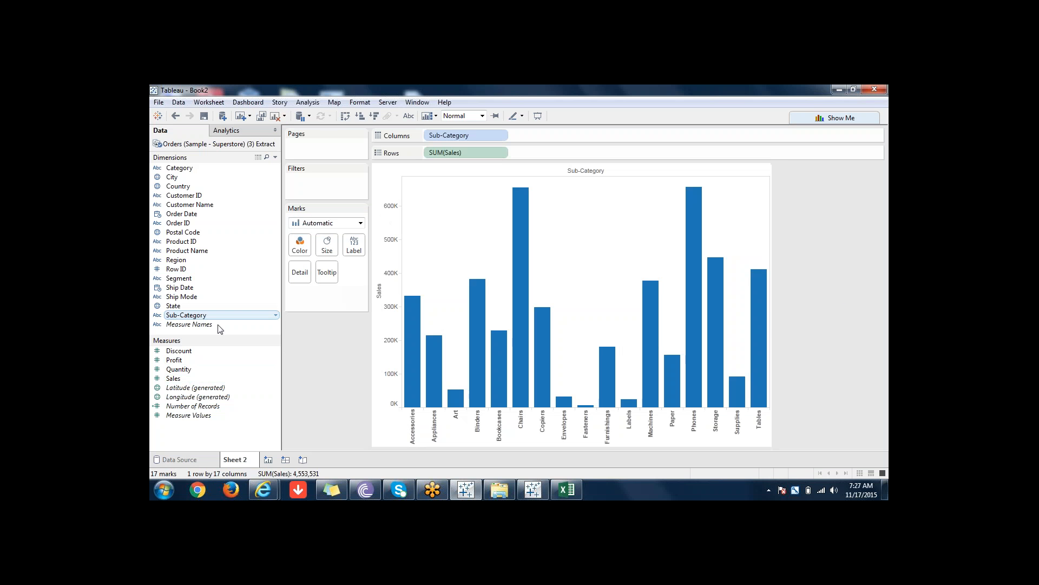
pyautogui.doubleClick(187, 360)
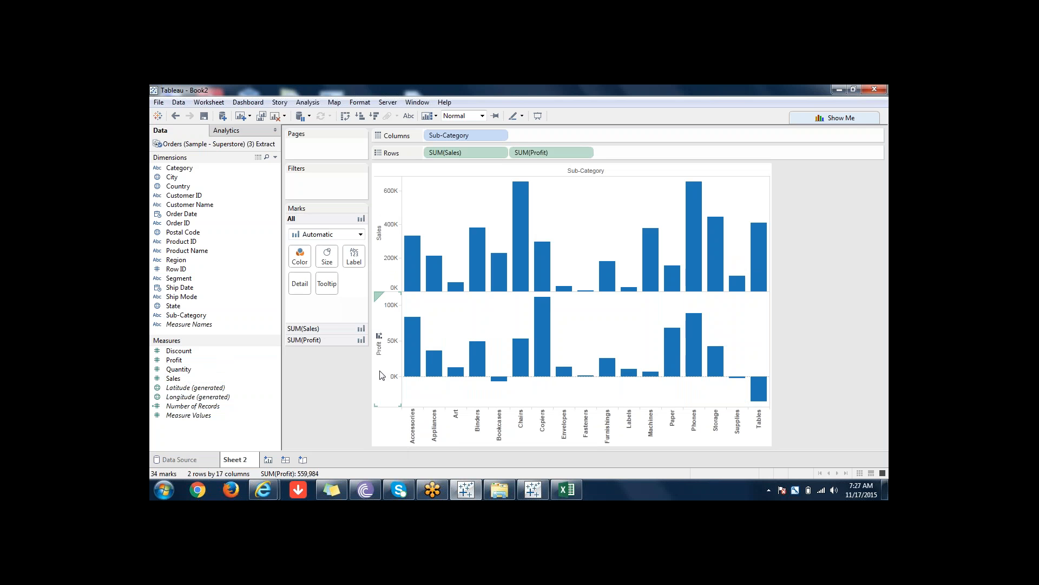
pyautogui.rightClick(380, 375)
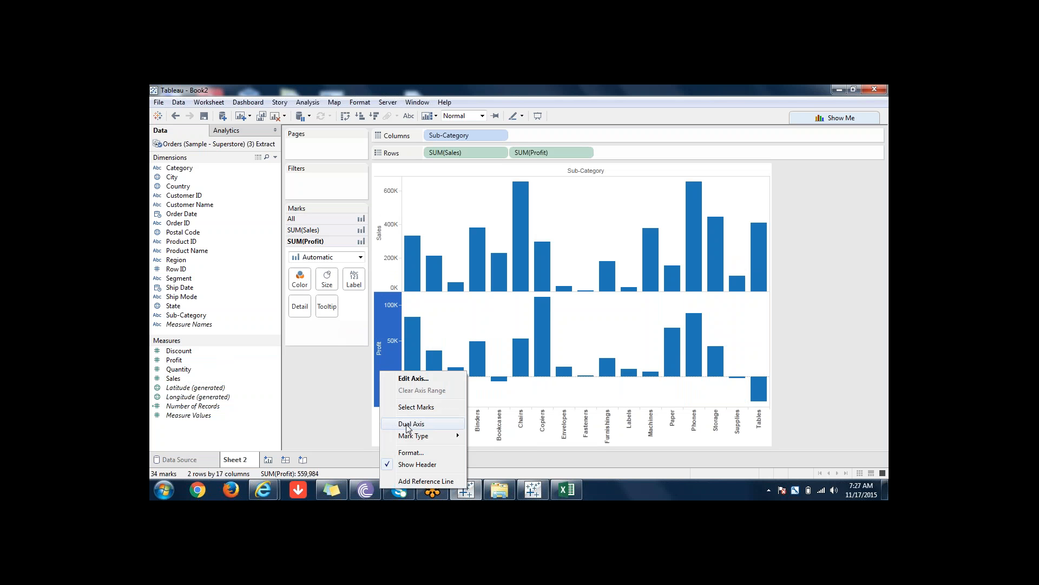
pyautogui.click(409, 428)
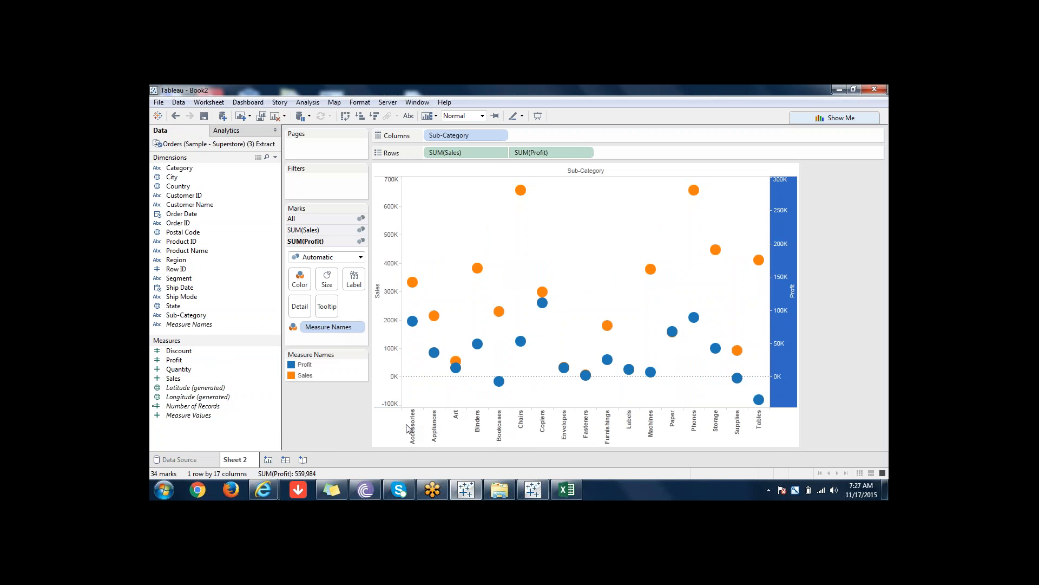
# Step: Review the chart types that Show Me offers for the dual-axis view
pyautogui.click(837, 120)
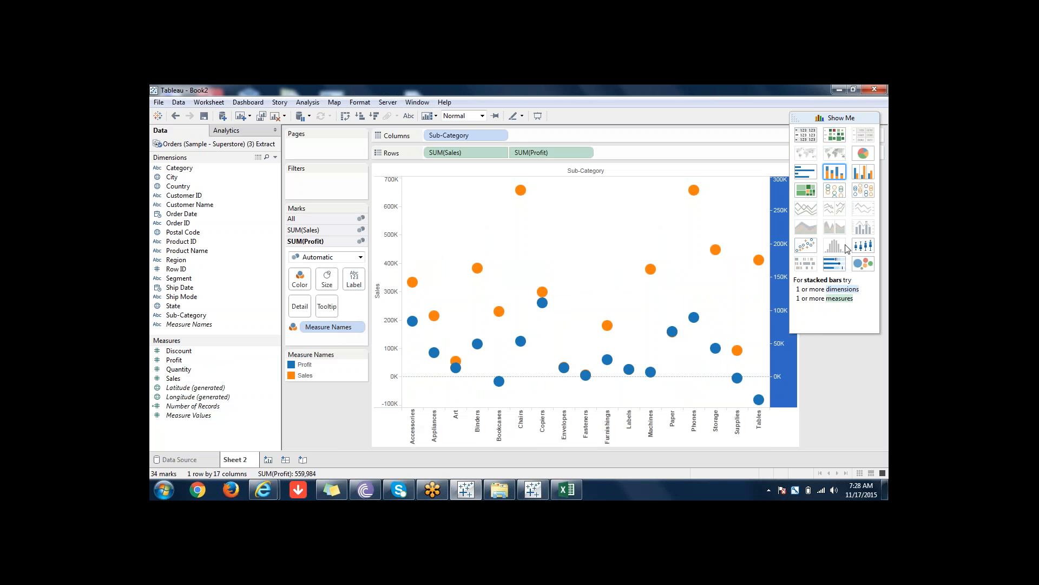
pyautogui.click(830, 376)
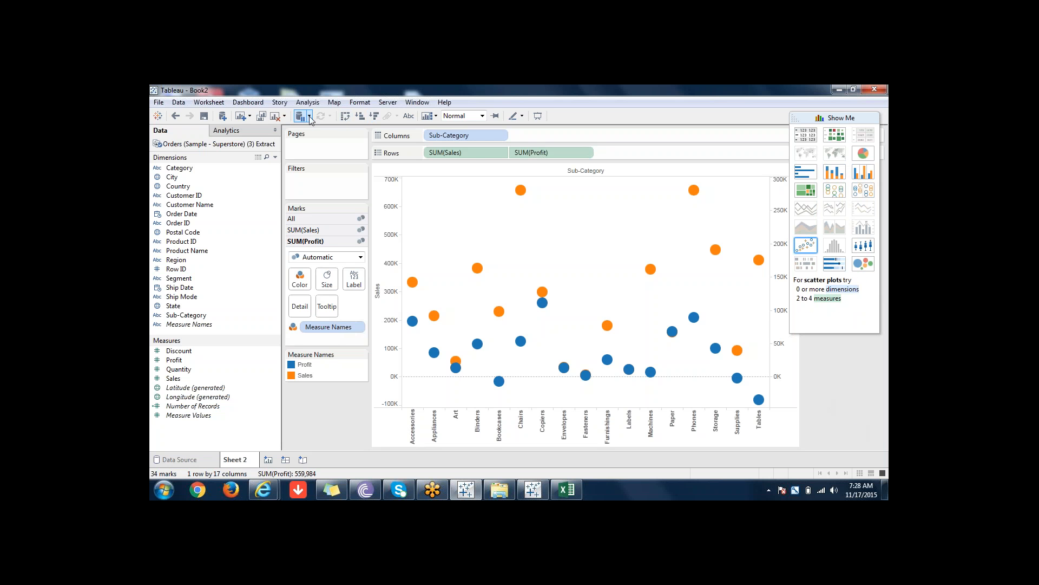
# Step: Clear the sheet, close the chart suggestions and build a bar chart of Sales by Sub-Category
pyautogui.click(275, 116)
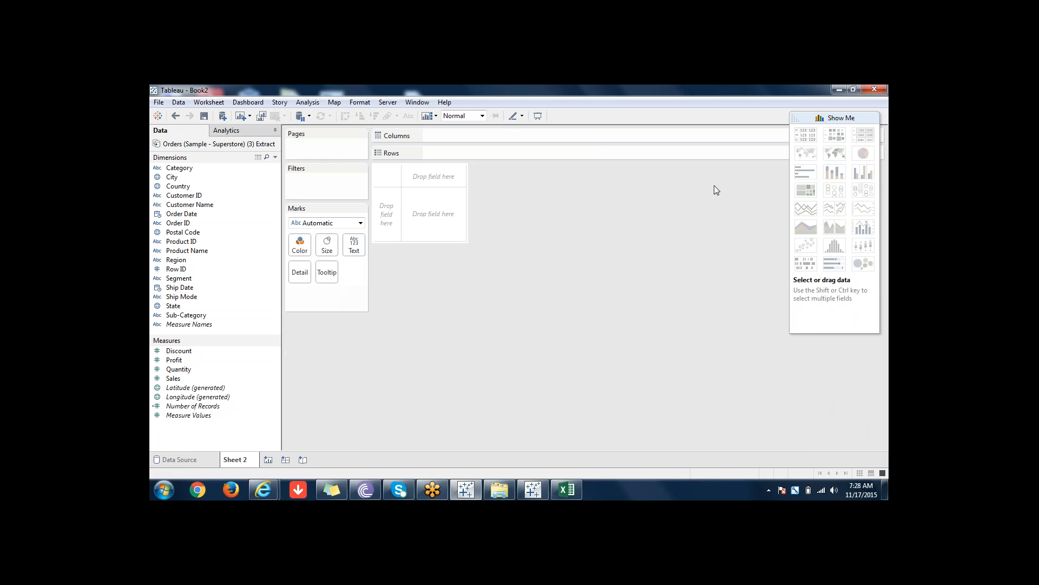
pyautogui.click(846, 118)
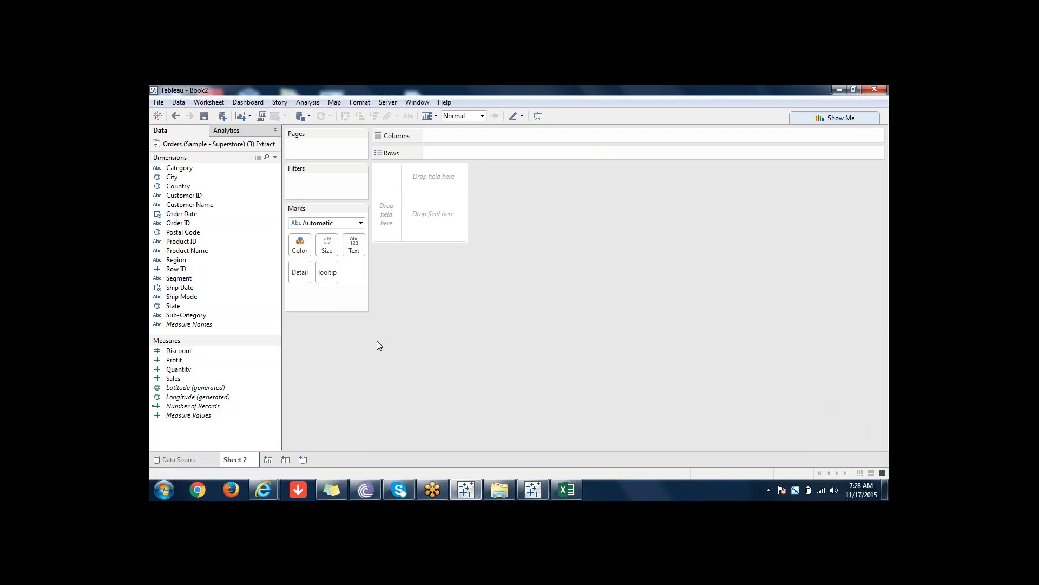
pyautogui.doubleClick(238, 378)
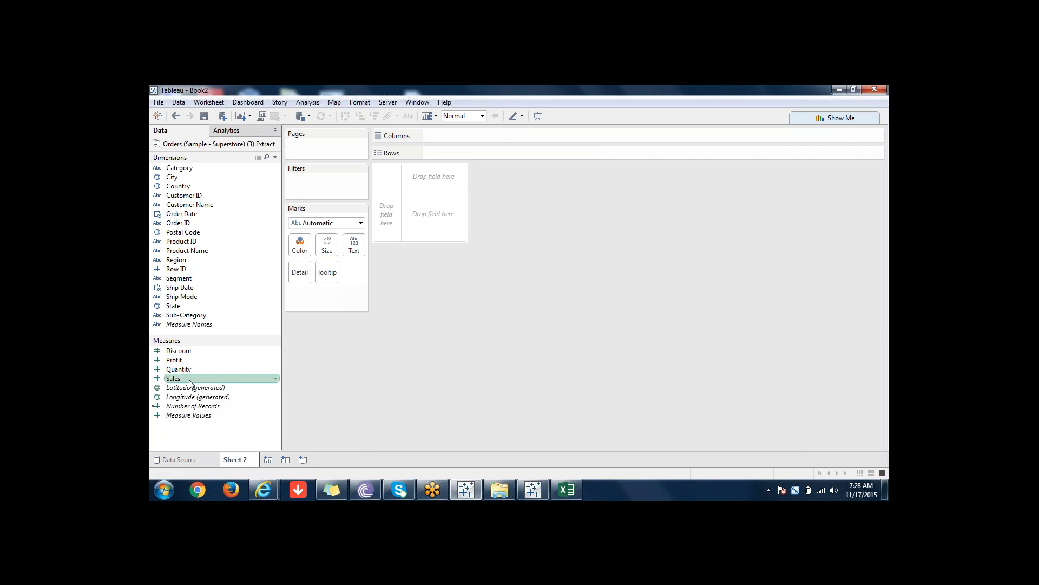
pyautogui.doubleClick(185, 315)
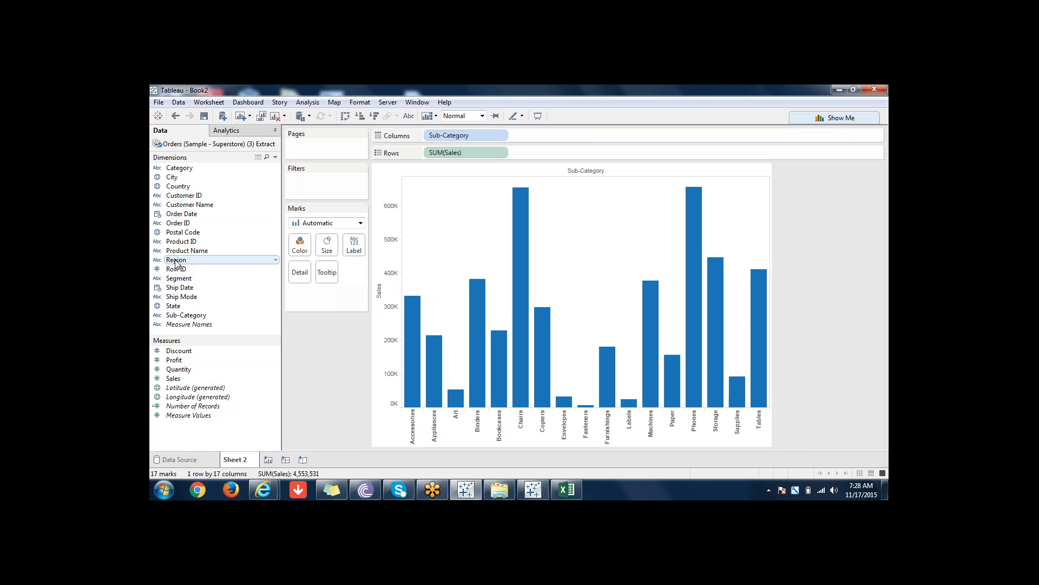
# Step: Split the Sub-Category bars by Region with color, inspect the Chairs segments, and undo the Region coloring
pyautogui.moveTo(176, 263); pyautogui.dragTo(627, 262)
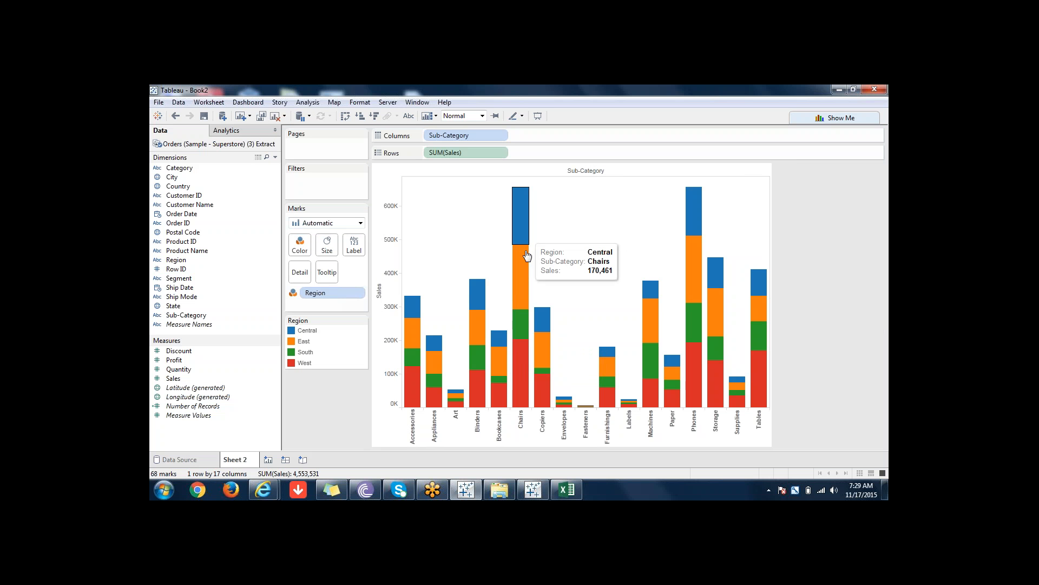
pyautogui.moveTo(531, 277)
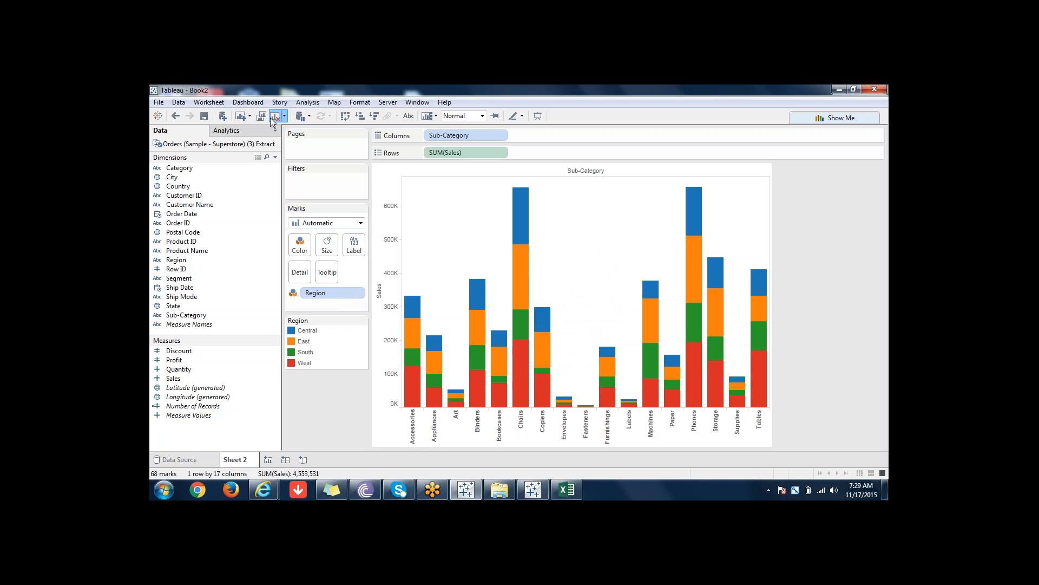
pyautogui.hotkey('ctrl', 'z')
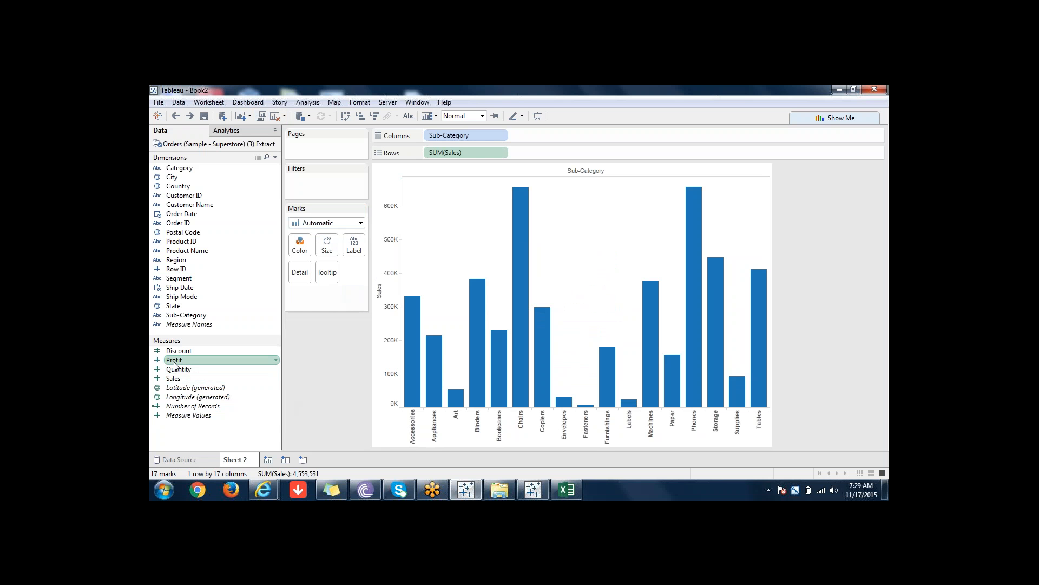
# Step: Add Profit to the existing Sales axis so that both measures share a single axis
pyautogui.moveTo(183, 359); pyautogui.dragTo(383, 189)
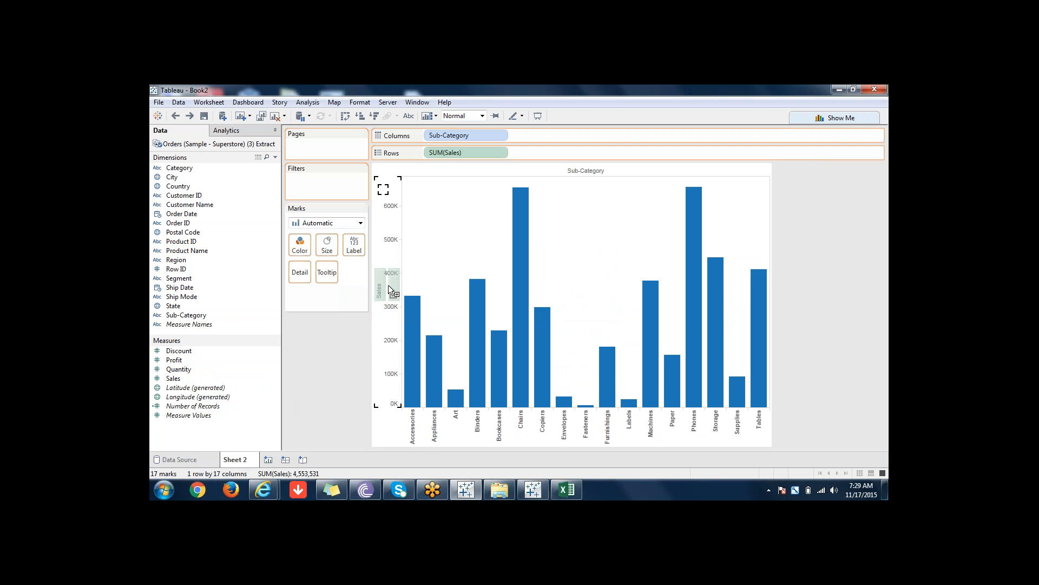
pyautogui.moveTo(388, 284); pyautogui.dragTo(388, 285)
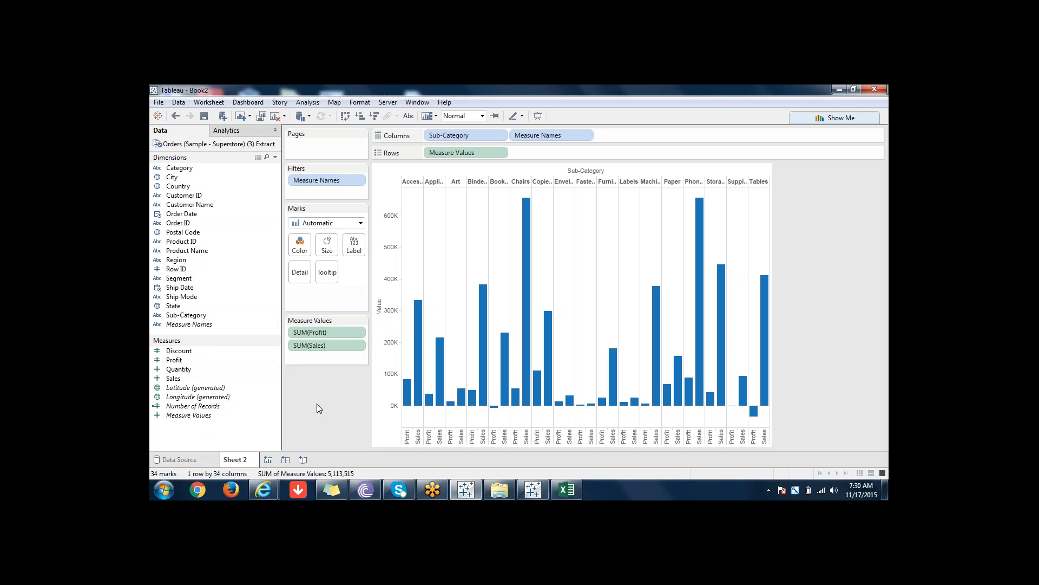
pyautogui.moveTo(421, 410)
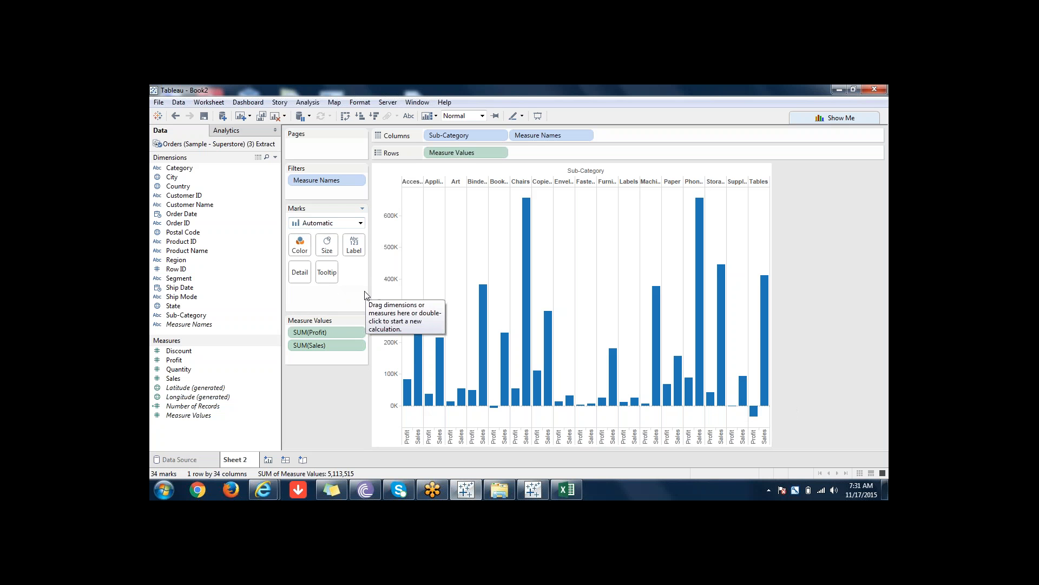
# Step: Try the Line mark type on the shared-axis chart, then set the mark type to Bar
pyautogui.click(357, 221)
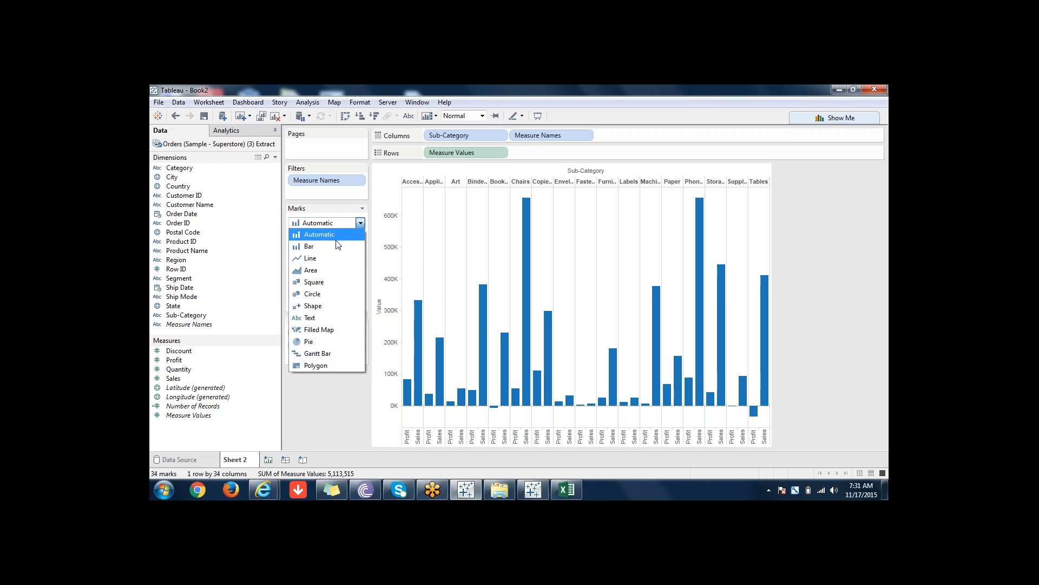
pyautogui.click(326, 256)
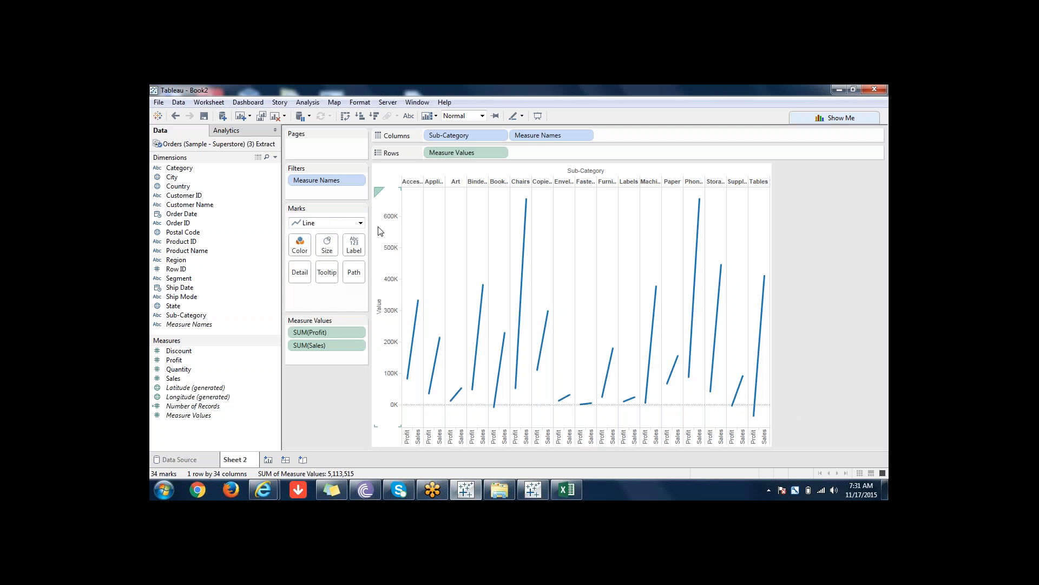
pyautogui.click(358, 223)
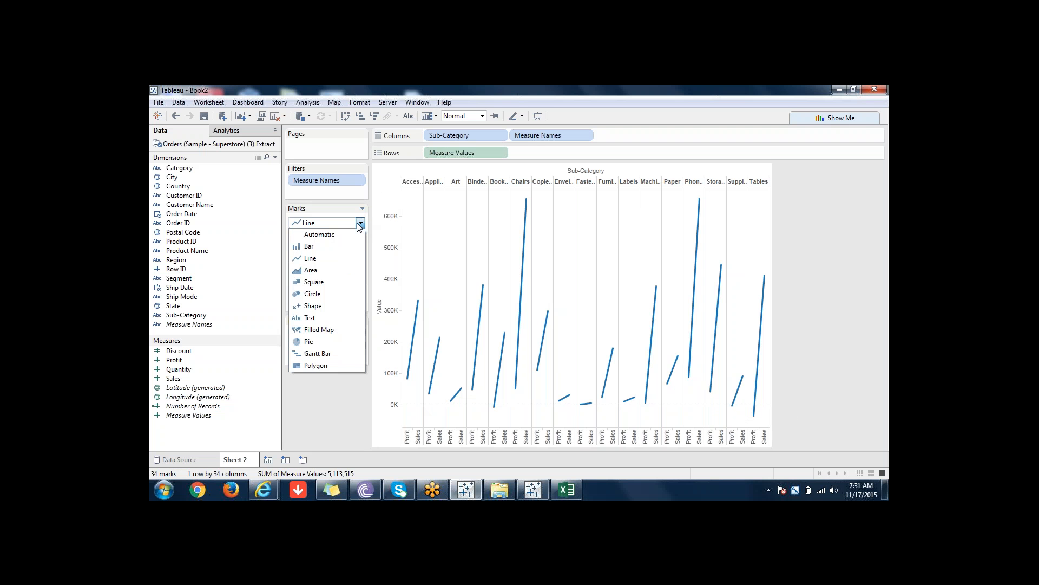
pyautogui.click(327, 241)
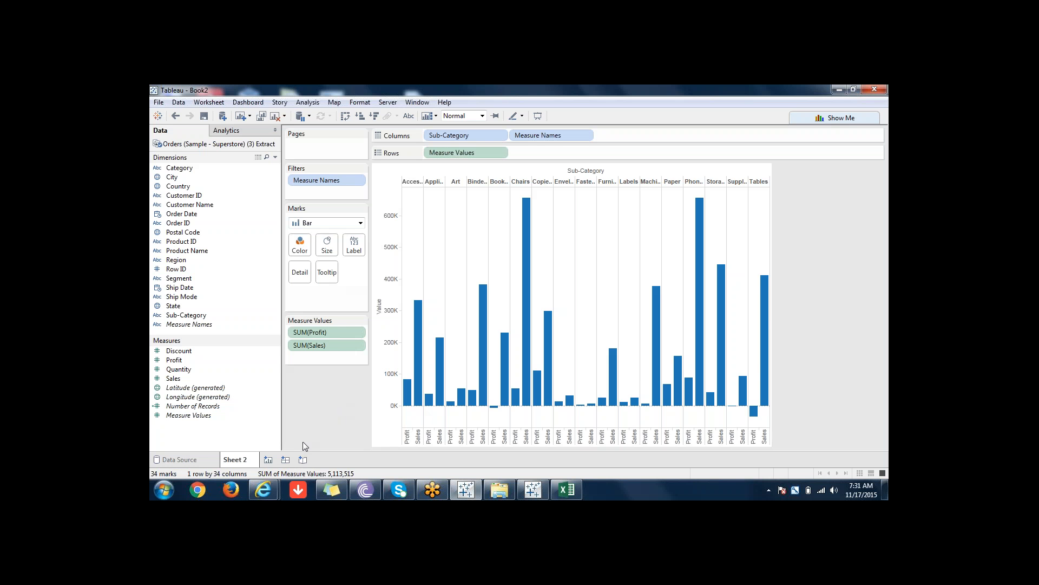
# Step: Clear the sheet and rebuild Sales by Sub-Category, placing Profit on a second axis to form a dual-axis chart
pyautogui.click(273, 117)
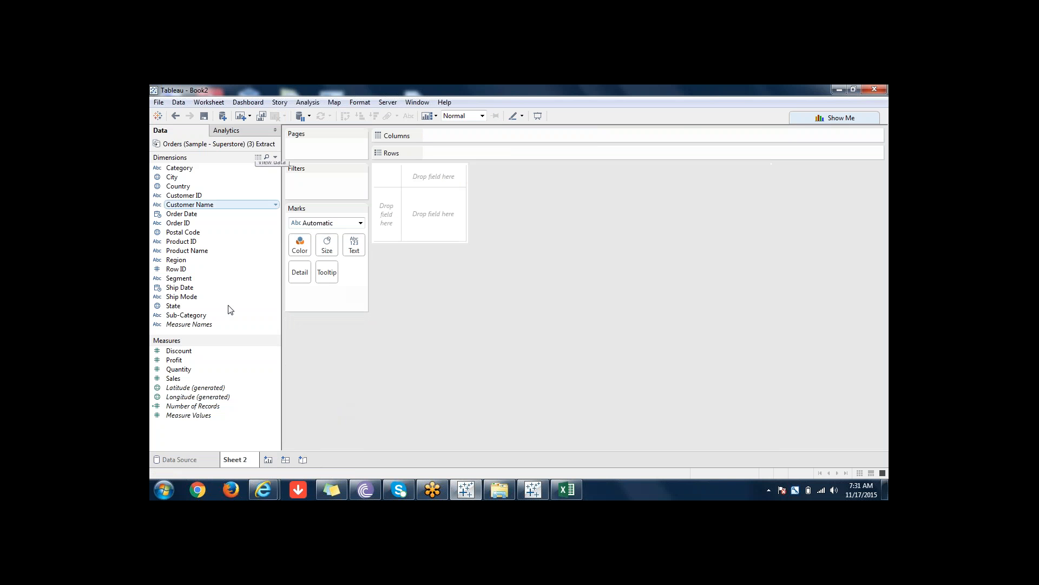
pyautogui.doubleClick(190, 378)
pyautogui.doubleClick(187, 315)
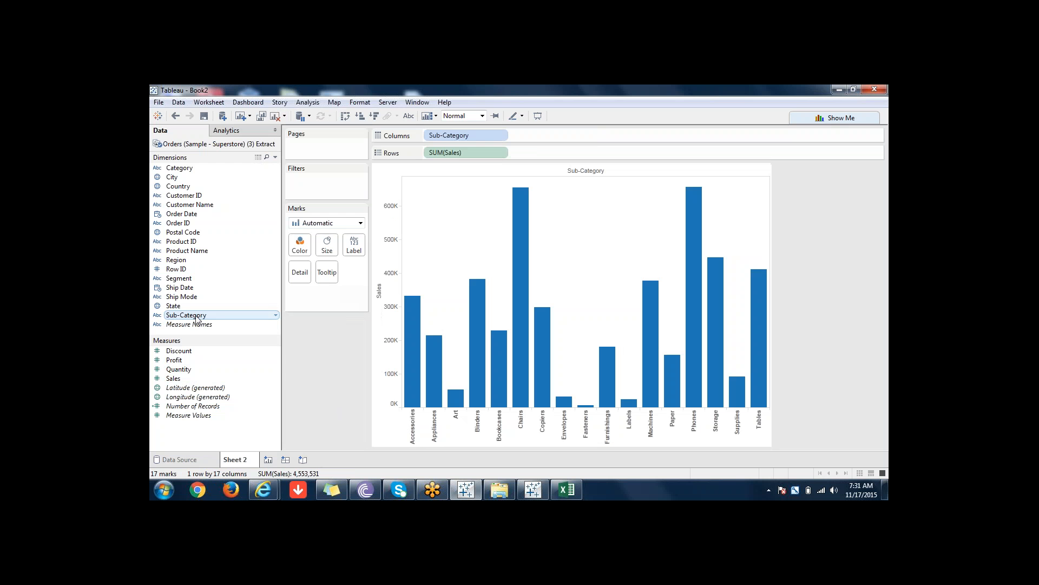
pyautogui.moveTo(175, 360); pyautogui.dragTo(769, 266)
# Step: Synchronize the Profit axis with the Sales axis and set the mark type of all measures to Bar
pyautogui.rightClick(775, 294)
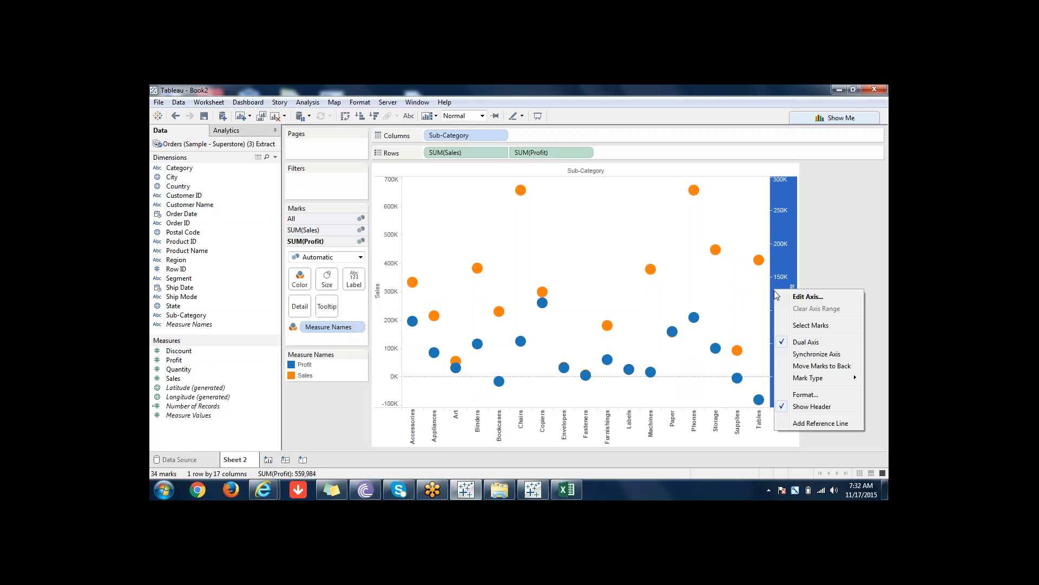
pyautogui.click(806, 353)
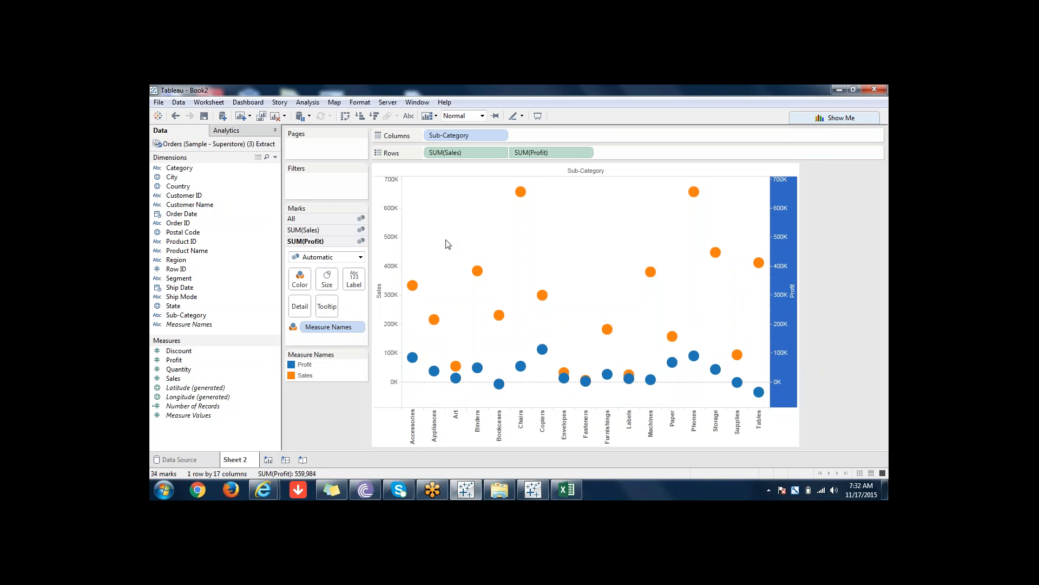
pyautogui.click(311, 219)
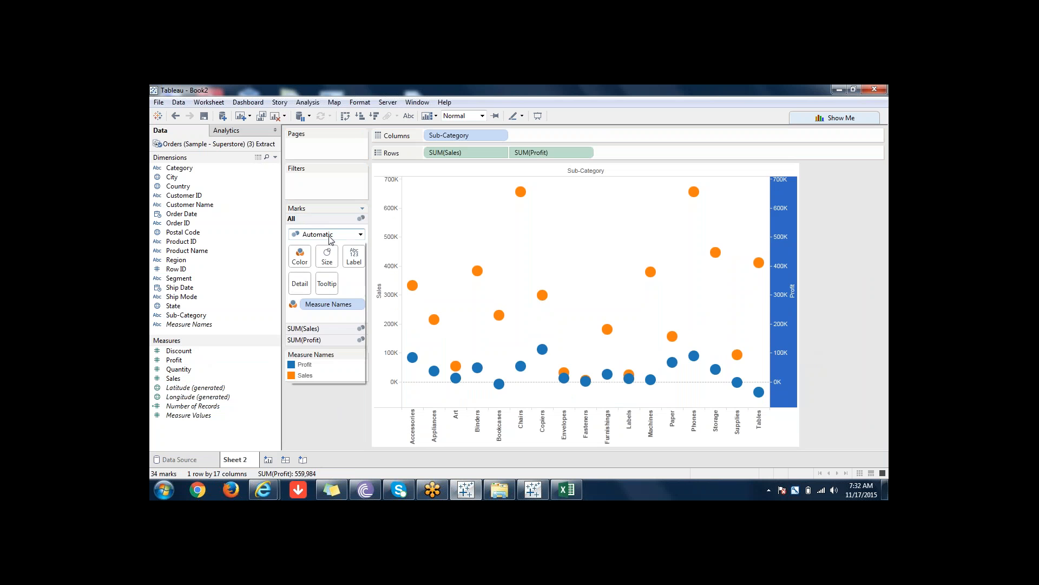
pyautogui.click(330, 235)
pyautogui.click(317, 259)
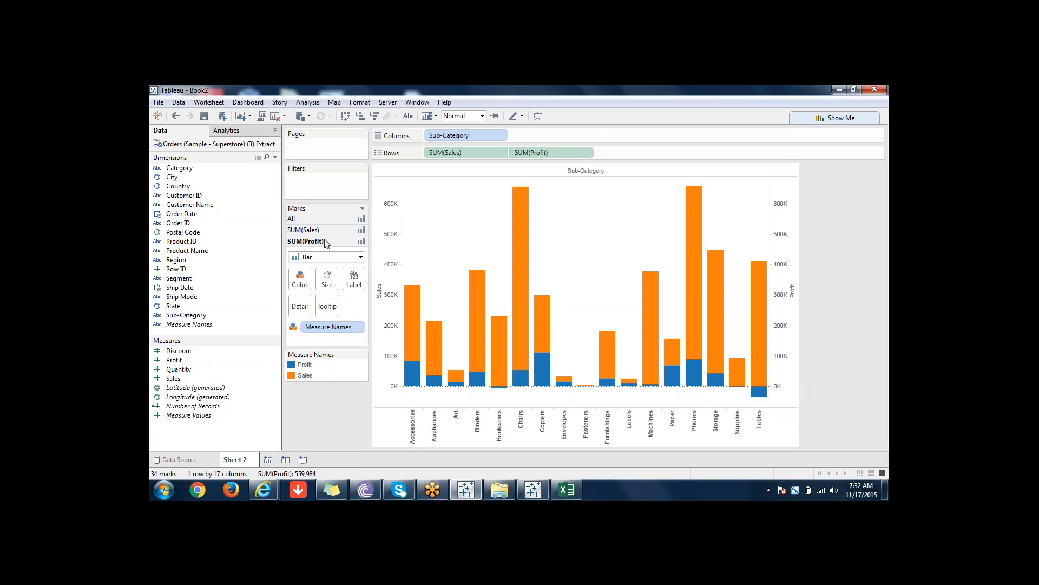
# Step: Reduce the size of the Profit marks so their bars are narrower than the Sales bars
pyautogui.click(327, 277)
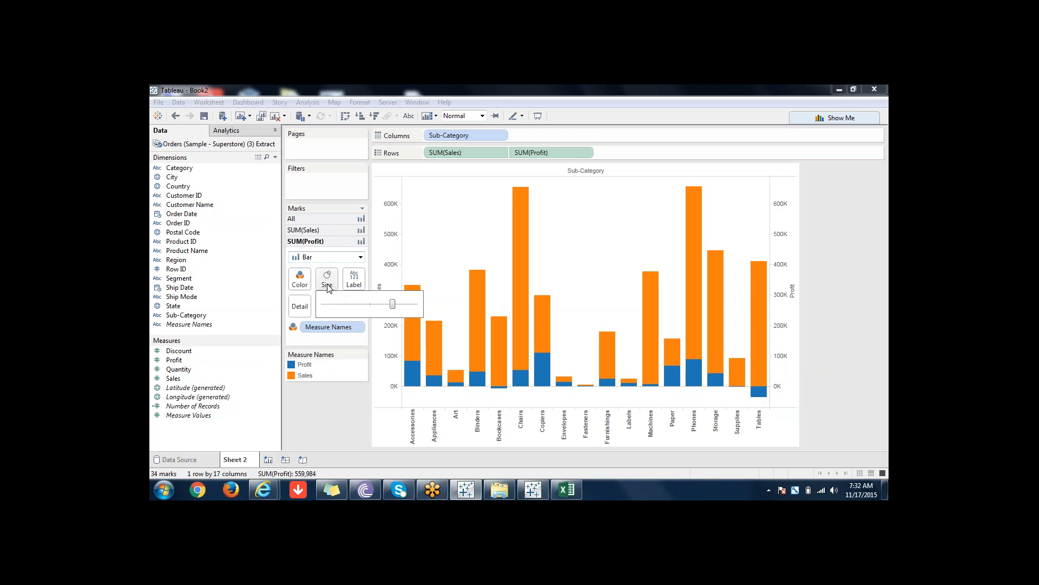
pyautogui.click(375, 304)
pyautogui.moveTo(376, 304); pyautogui.dragTo(364, 305)
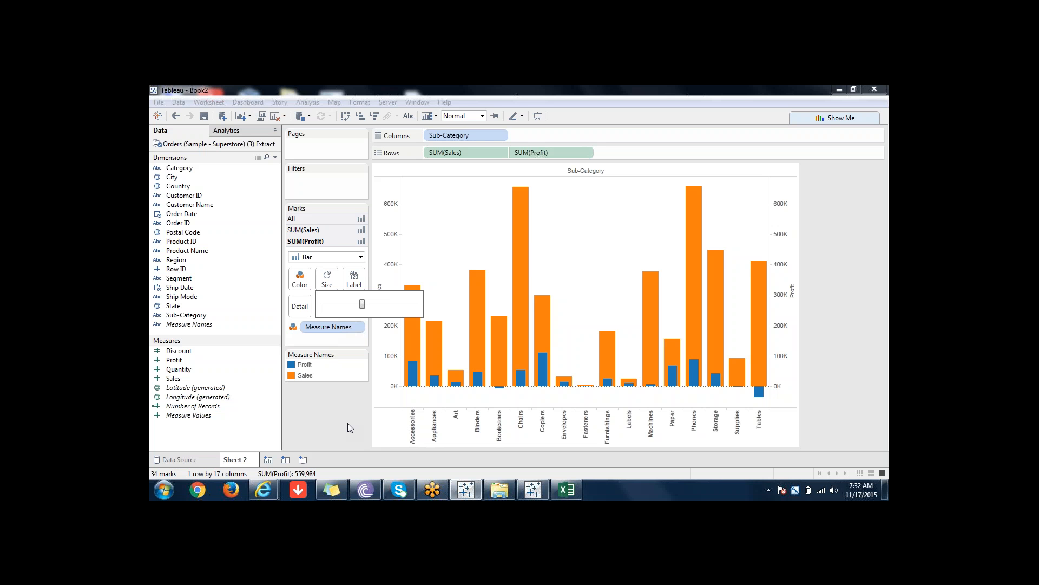
# Step: Slightly reduce the size of the Sales marks on their own so the Sales bars become narrower
pyautogui.click(323, 231)
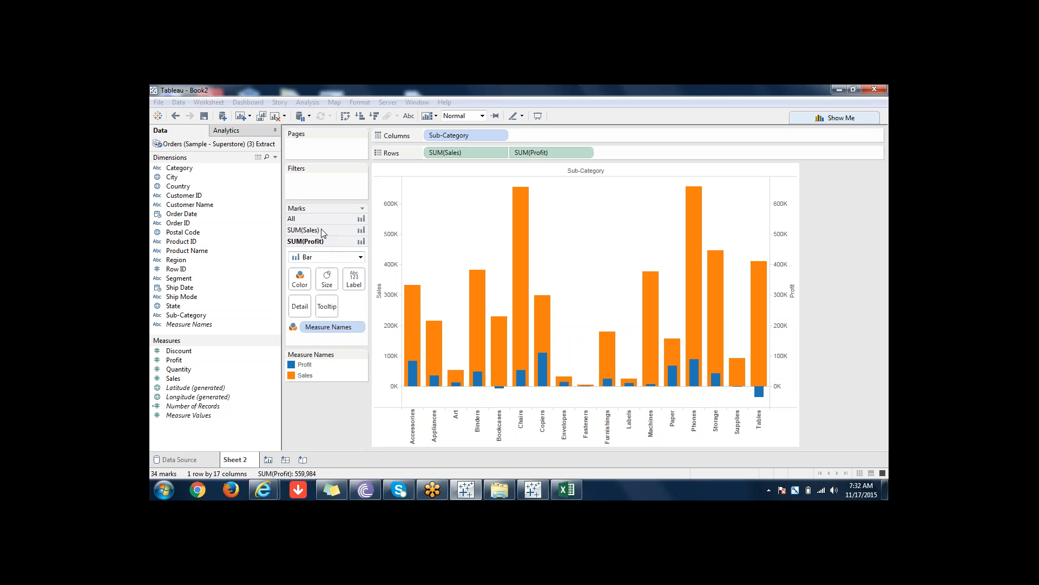
pyautogui.click(327, 268)
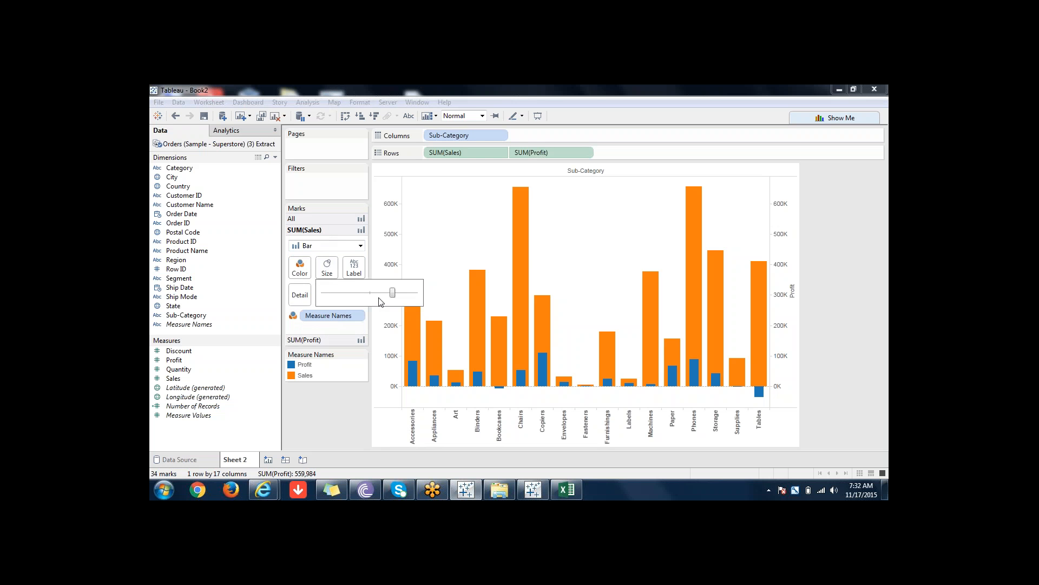
pyautogui.moveTo(392, 292)
pyautogui.mouseDown()
pyautogui.moveTo(404, 293)
pyautogui.moveTo(385, 295)
pyautogui.mouseUp()
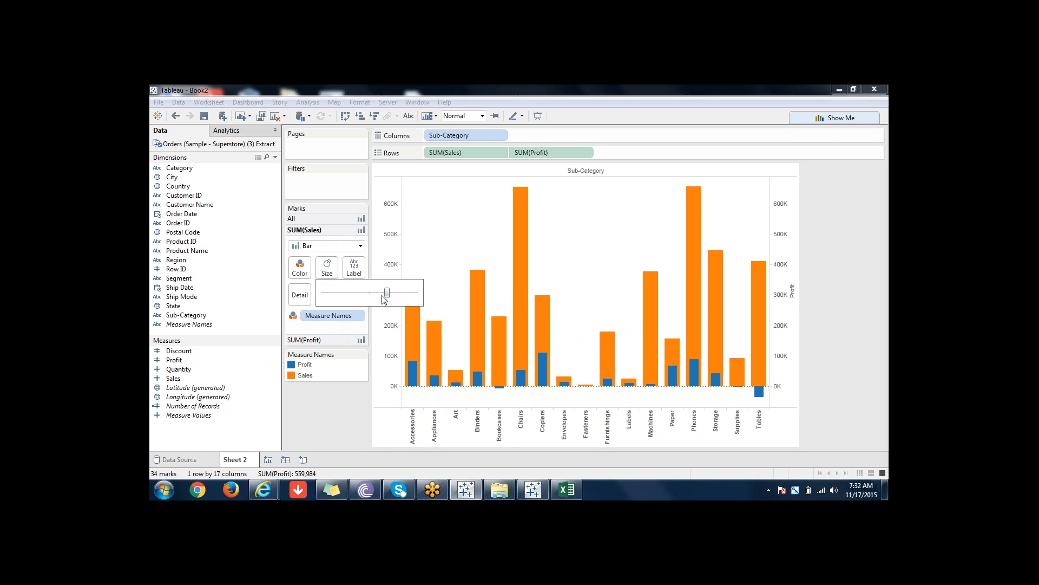
pyautogui.click(330, 387)
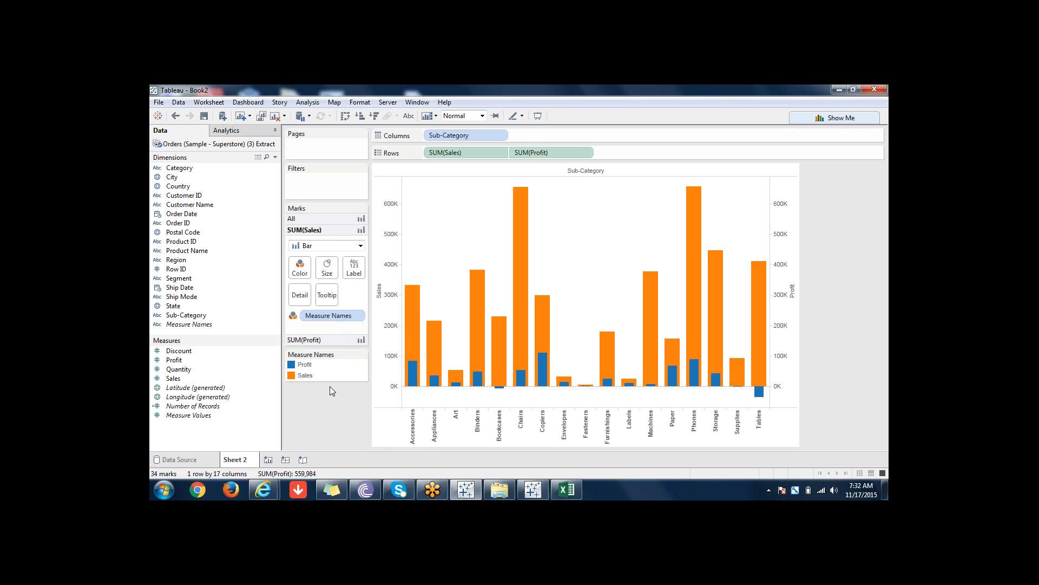
pyautogui.click(838, 118)
pyautogui.click(318, 340)
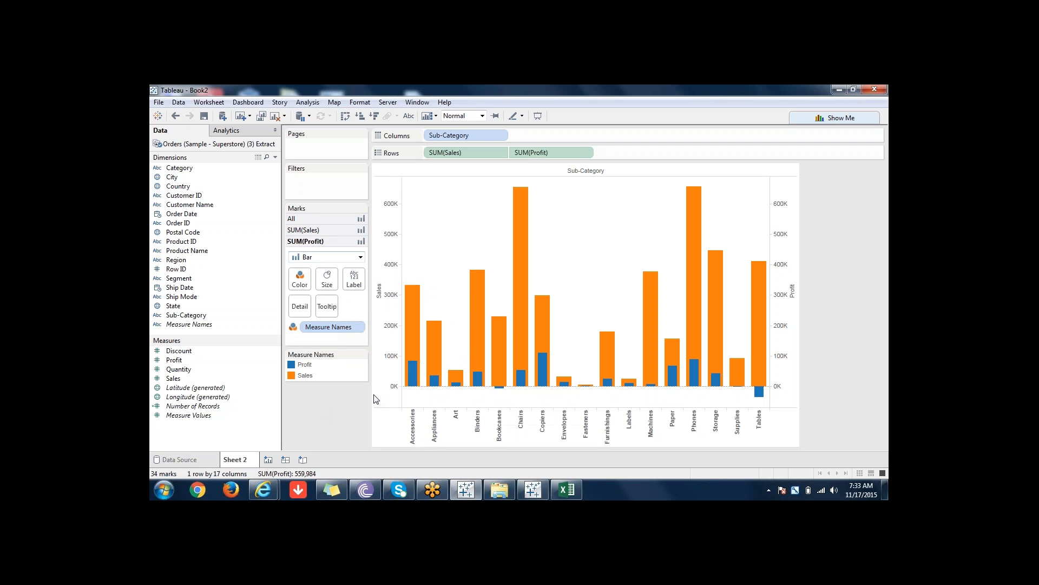
# Step: Adjust the mark size for all measures together, giving the Sales and Profit bars the same medium width
pyautogui.click(306, 218)
pyautogui.click(327, 255)
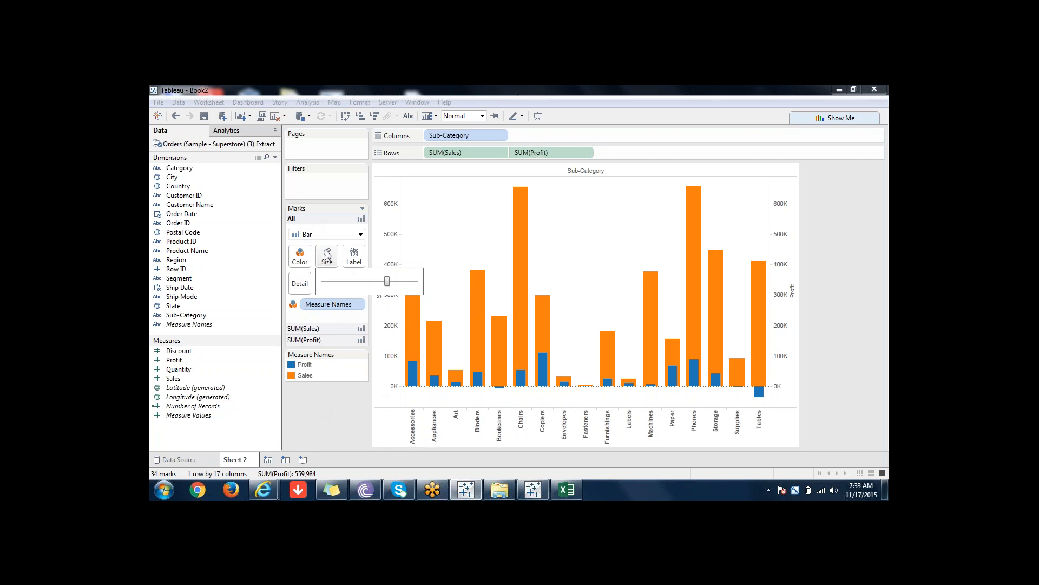
pyautogui.click(364, 281)
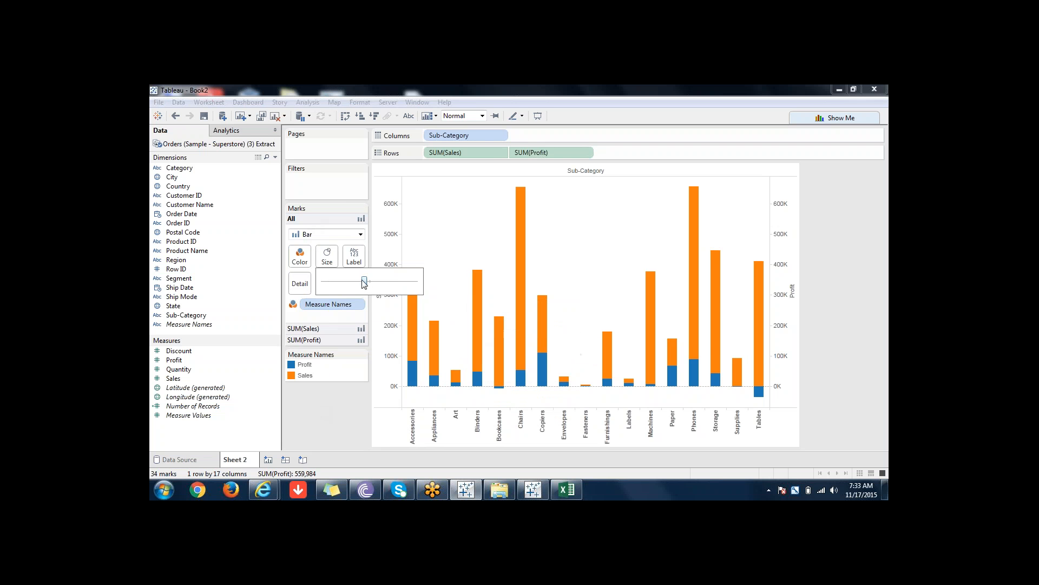
pyautogui.moveTo(365, 281); pyautogui.dragTo(383, 288)
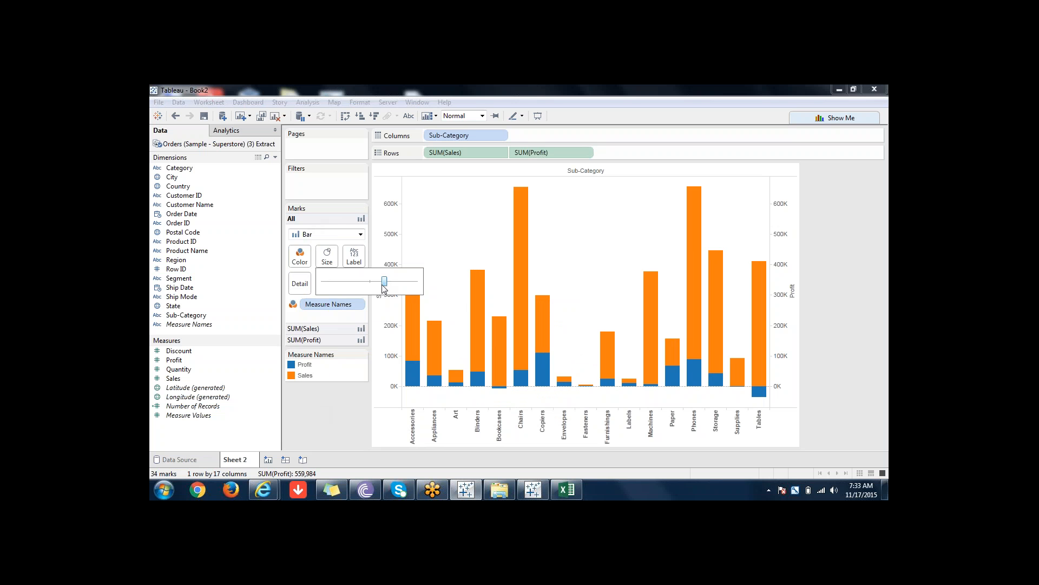
pyautogui.click(326, 407)
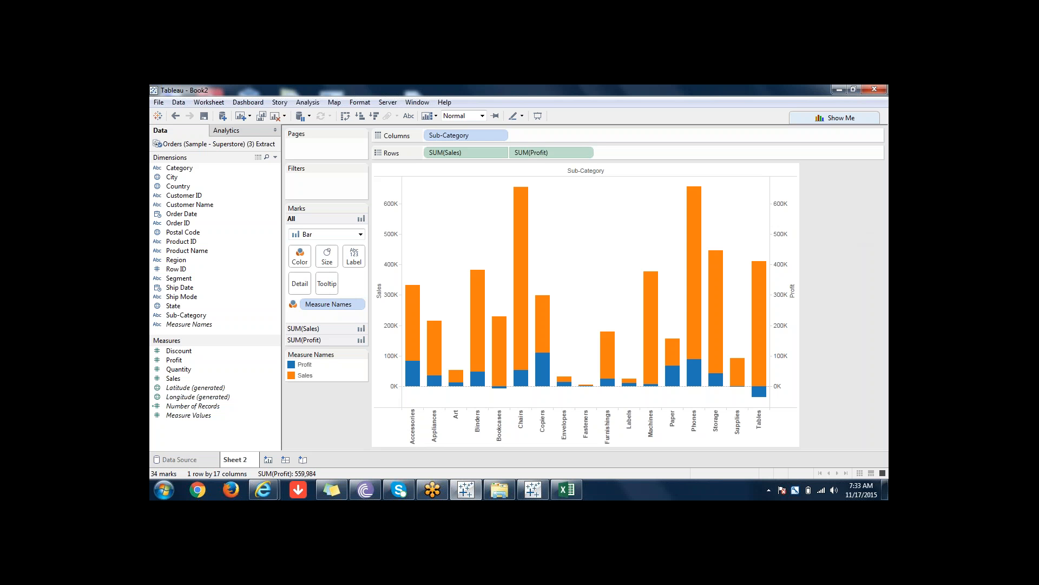
pyautogui.click(433, 489)
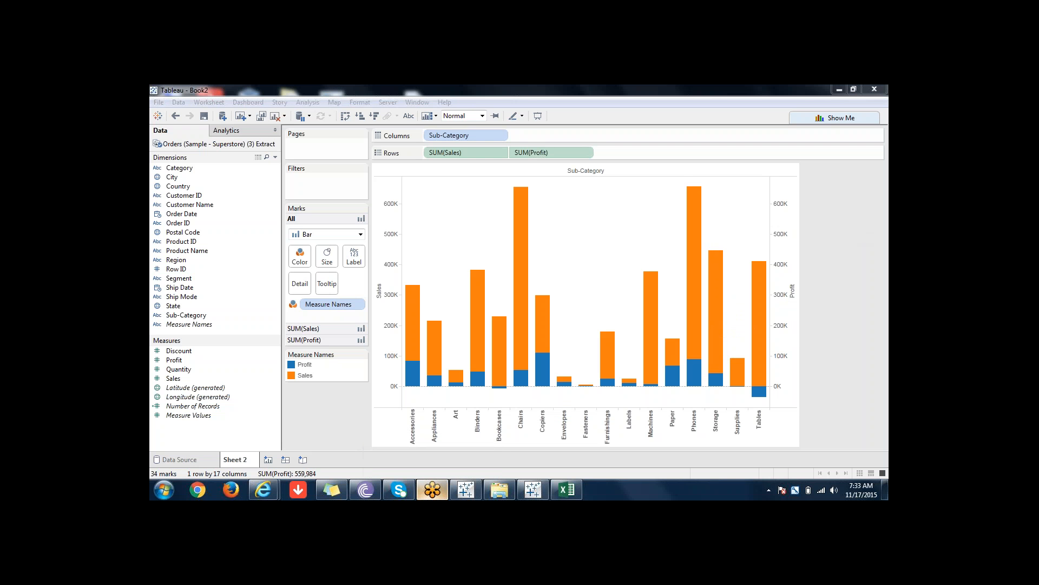